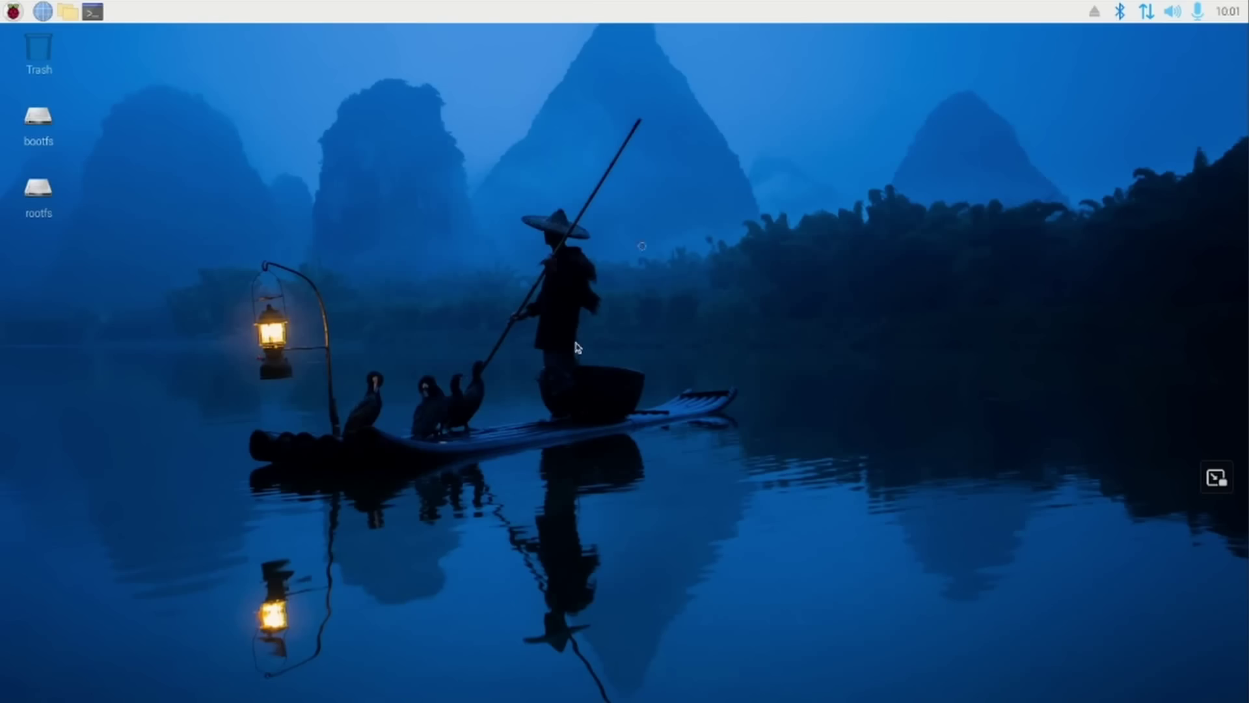
# - Open a new terminal with enlarged text and move it up and left
pyautogui.hotkey('ctrl', 'alt', 't')
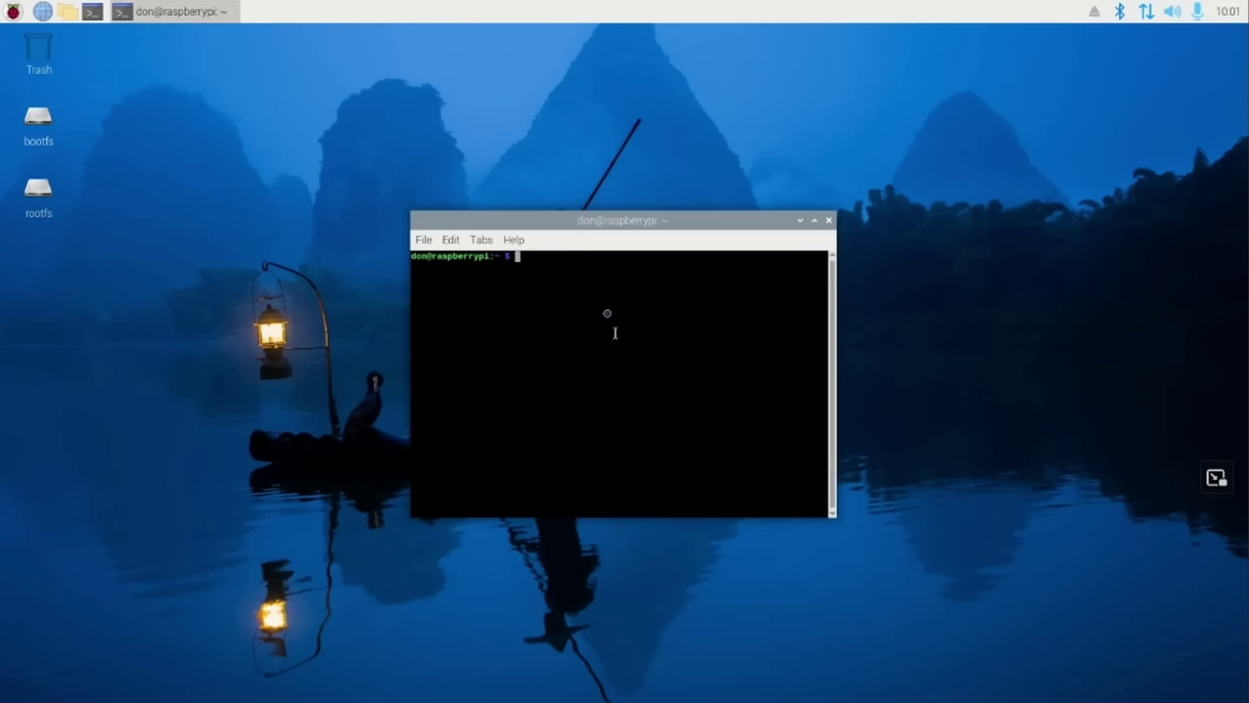
pyautogui.hotkey('ctrl', '+')
pyautogui.hotkey('ctrl', '+')
pyautogui.hotkey('ctrl', '+')
pyautogui.hotkey('ctrl', '+')
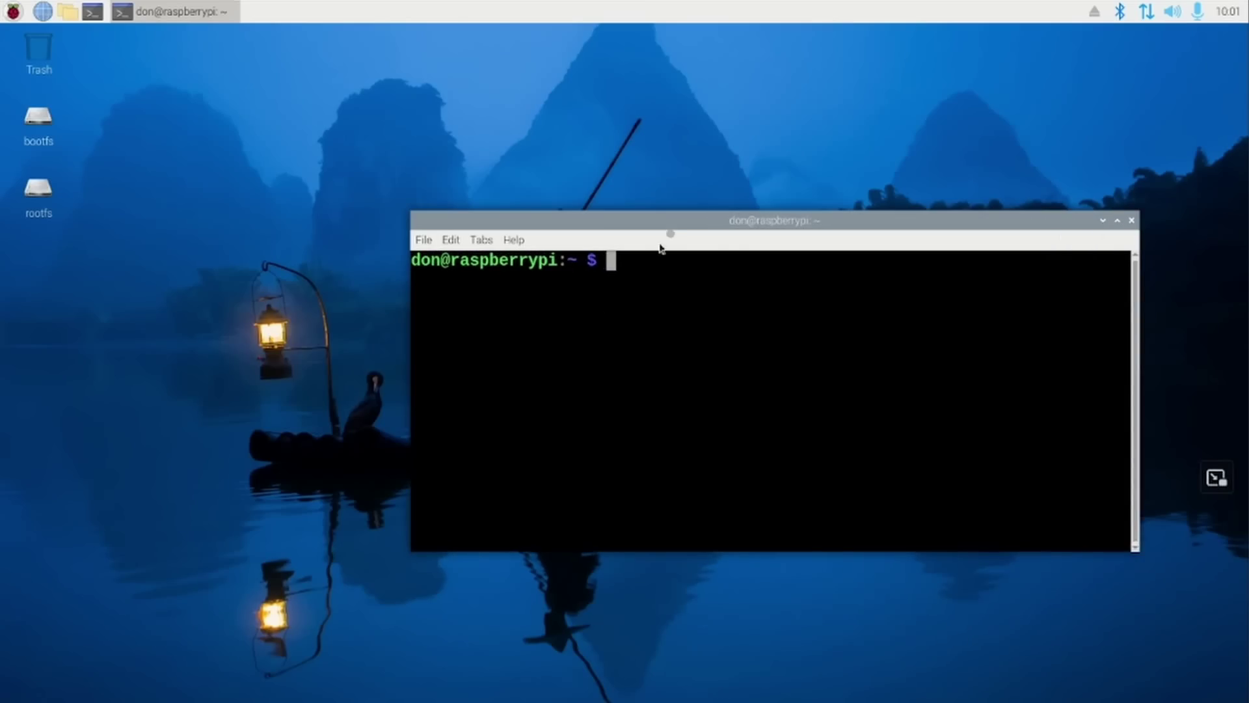
pyautogui.moveTo(669, 227); pyautogui.dragTo(458, 205)
# - Benchmark /dev/mmcblk0 with sudo hdparm -t, reading 86.54 MB/sec
pyautogui.write('sud')
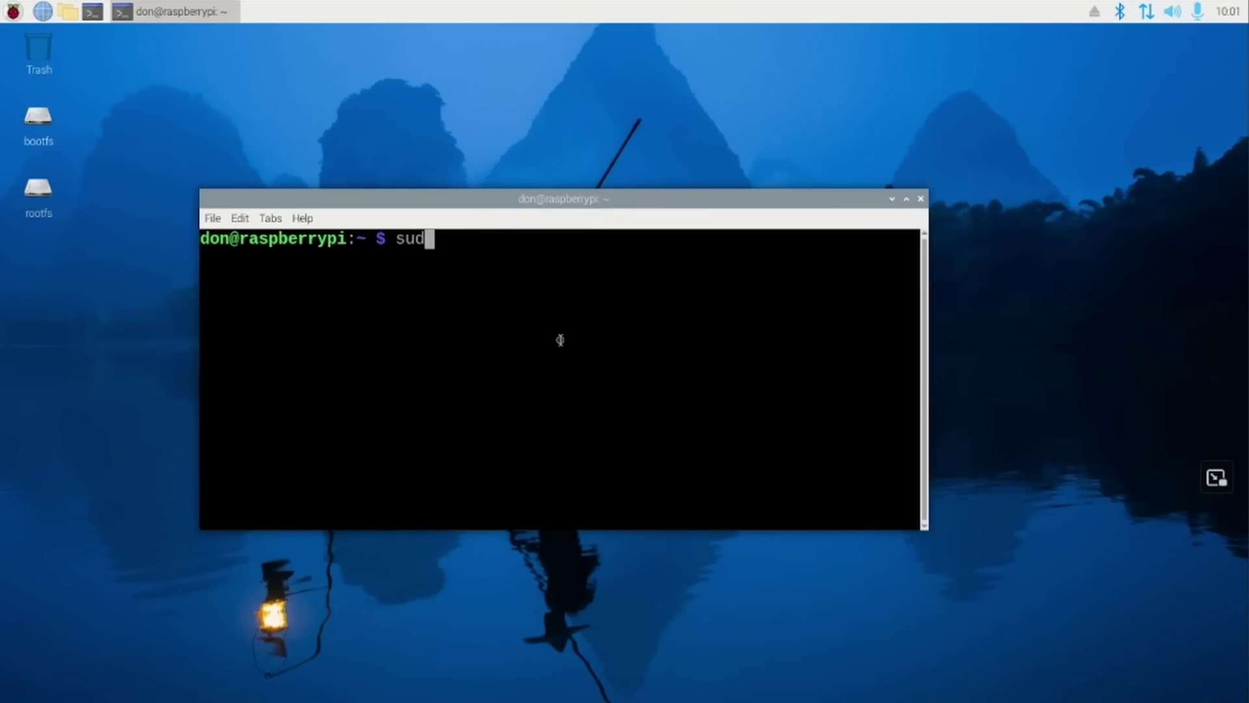
pyautogui.write('o hdpar')
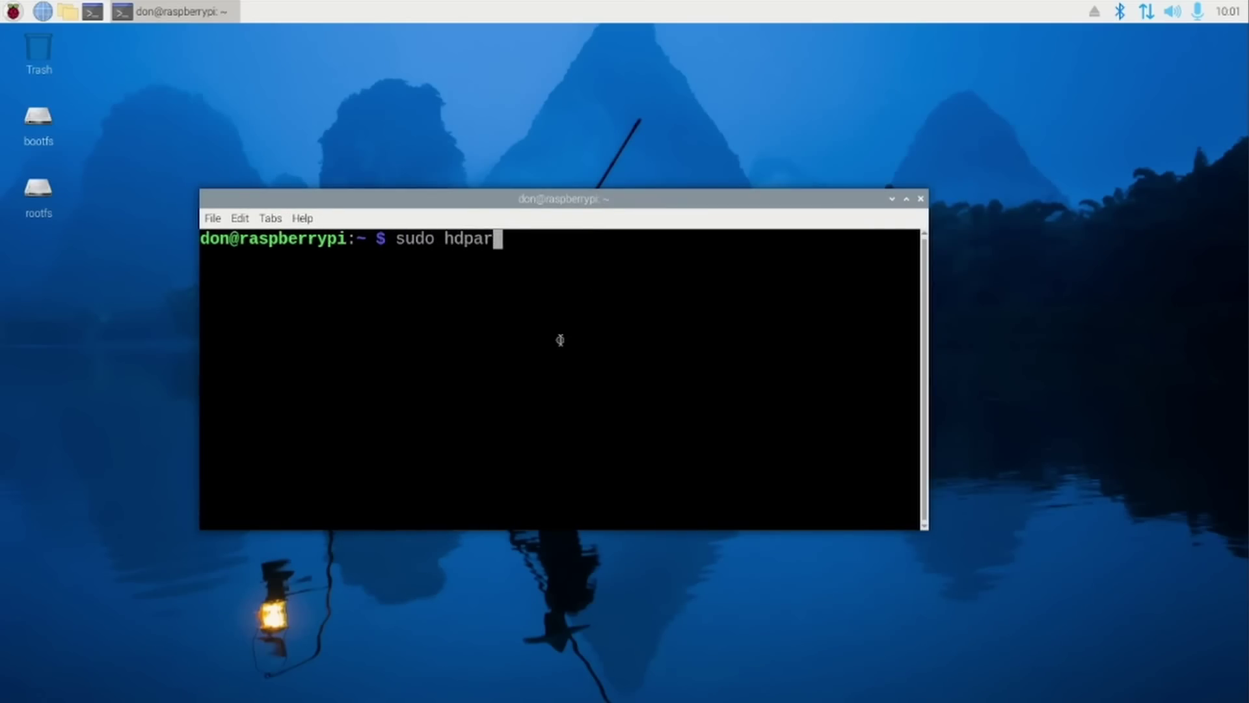
pyautogui.write('m -t /dev/mmcblk0')
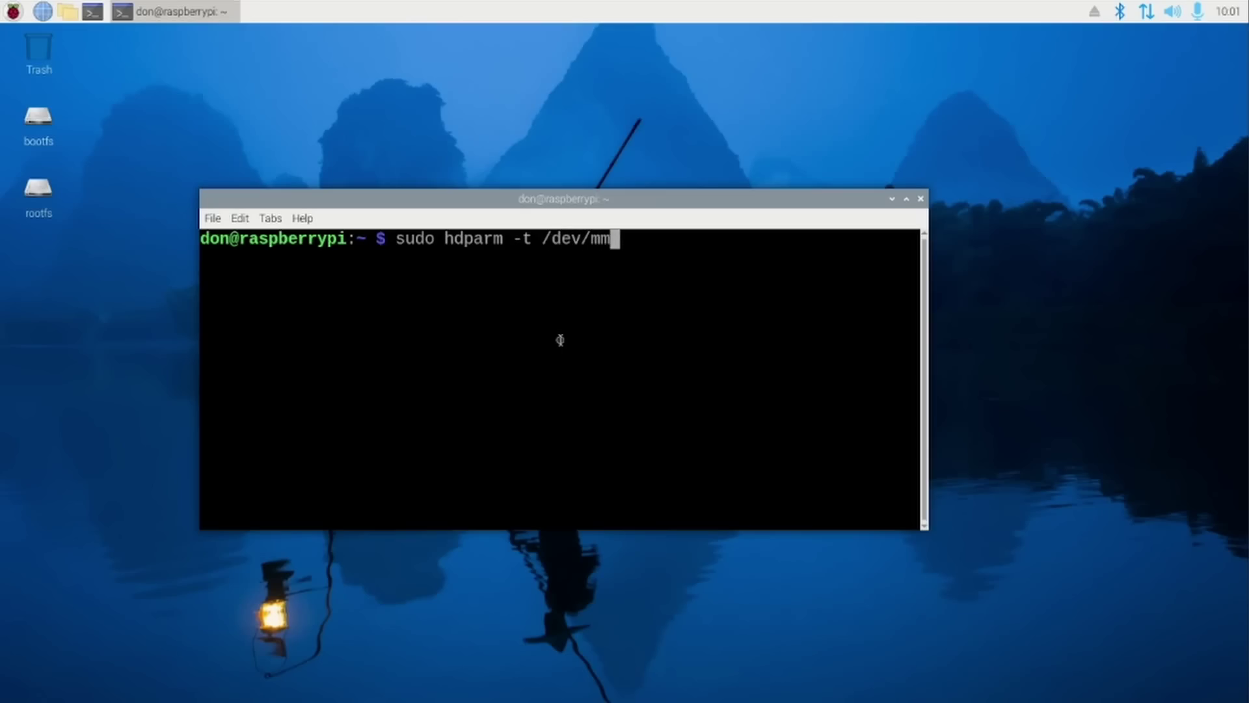
pyautogui.press('Tab')
pyautogui.press('Tab')
pyautogui.press('Return')
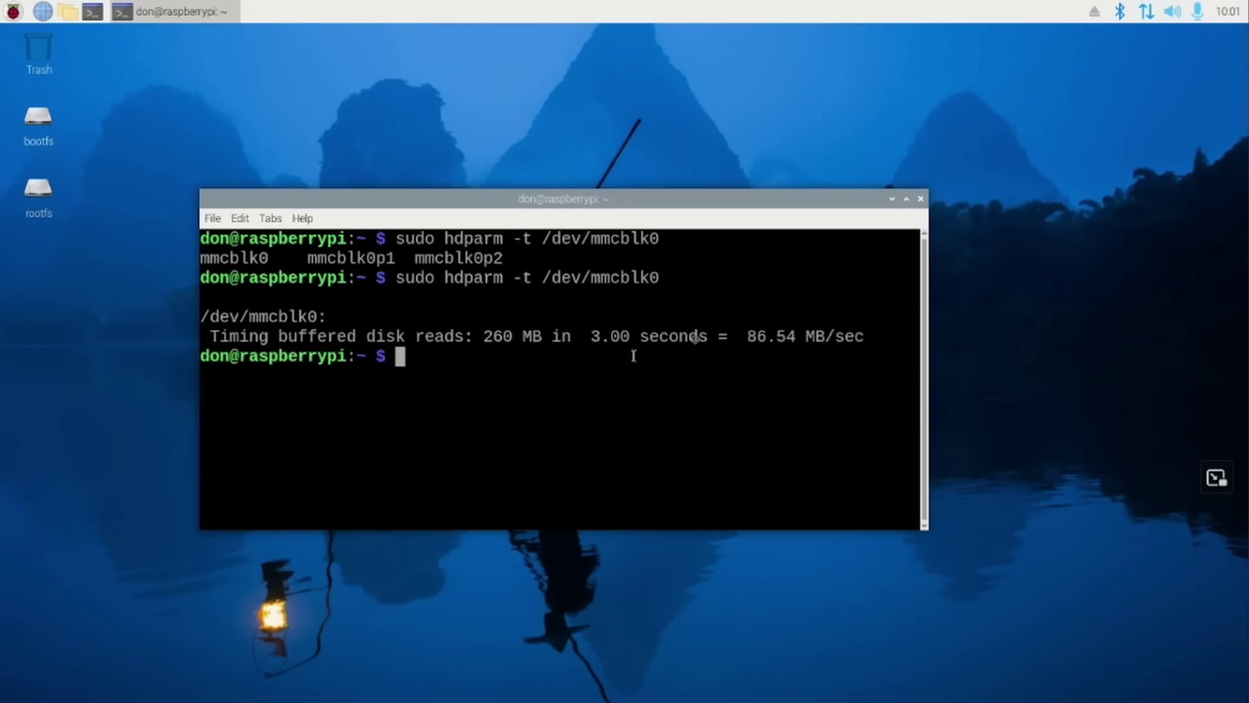
pyautogui.moveTo(751, 336); pyautogui.dragTo(796, 337)
pyautogui.click(797, 337)
# - Run sudo hdparm -t /dev/sda, fixing typos, to get 275.70 MB/sec
pyautogui.write('sudo hdparm')
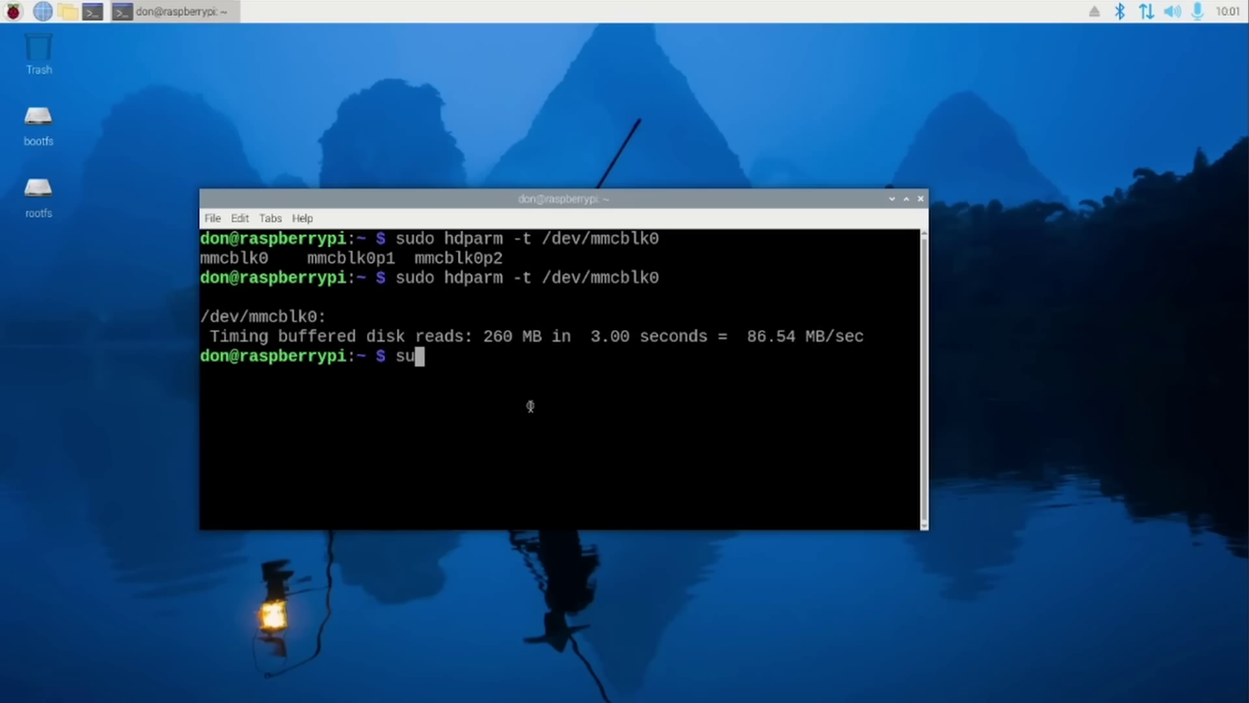
pyautogui.write(' -rt')
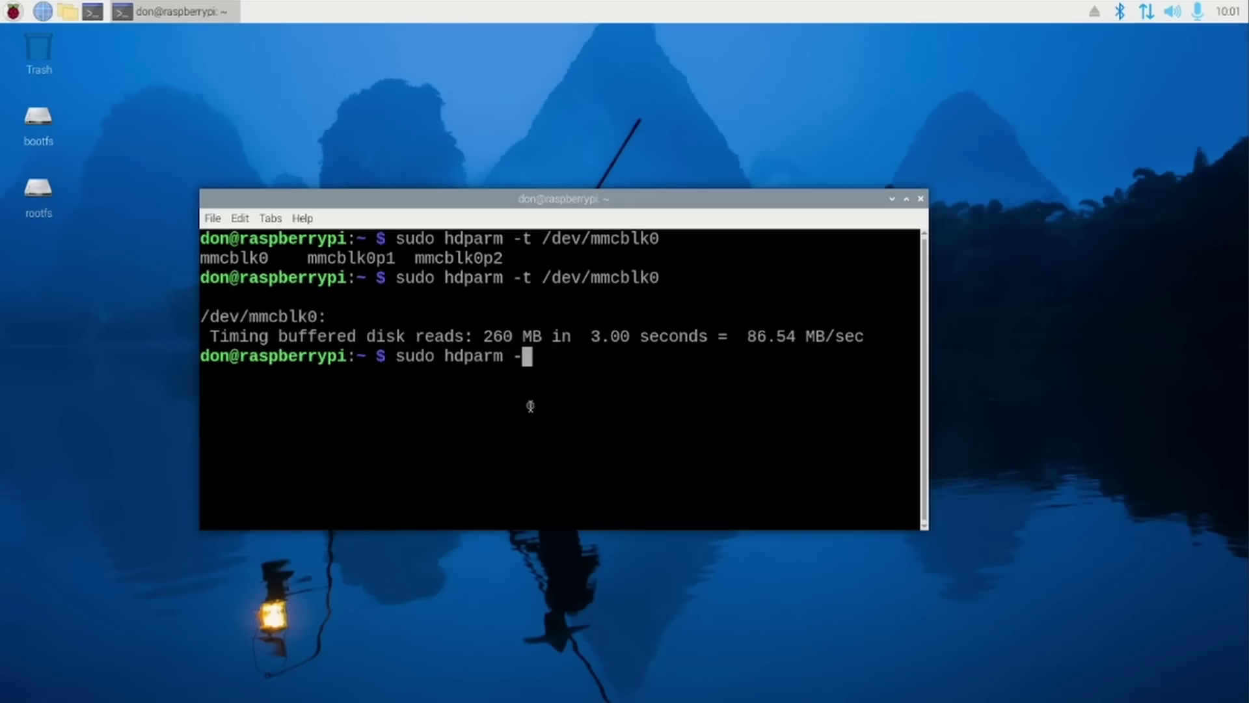
pyautogui.press('BackSpace')
pyautogui.press('BackSpace')
pyautogui.write('t /dev/')
pyautogui.press('BackSpace')
pyautogui.press('BackSpace')
pyautogui.press('BackSpace')
pyautogui.press('BackSpace')
pyautogui.write('dev/')
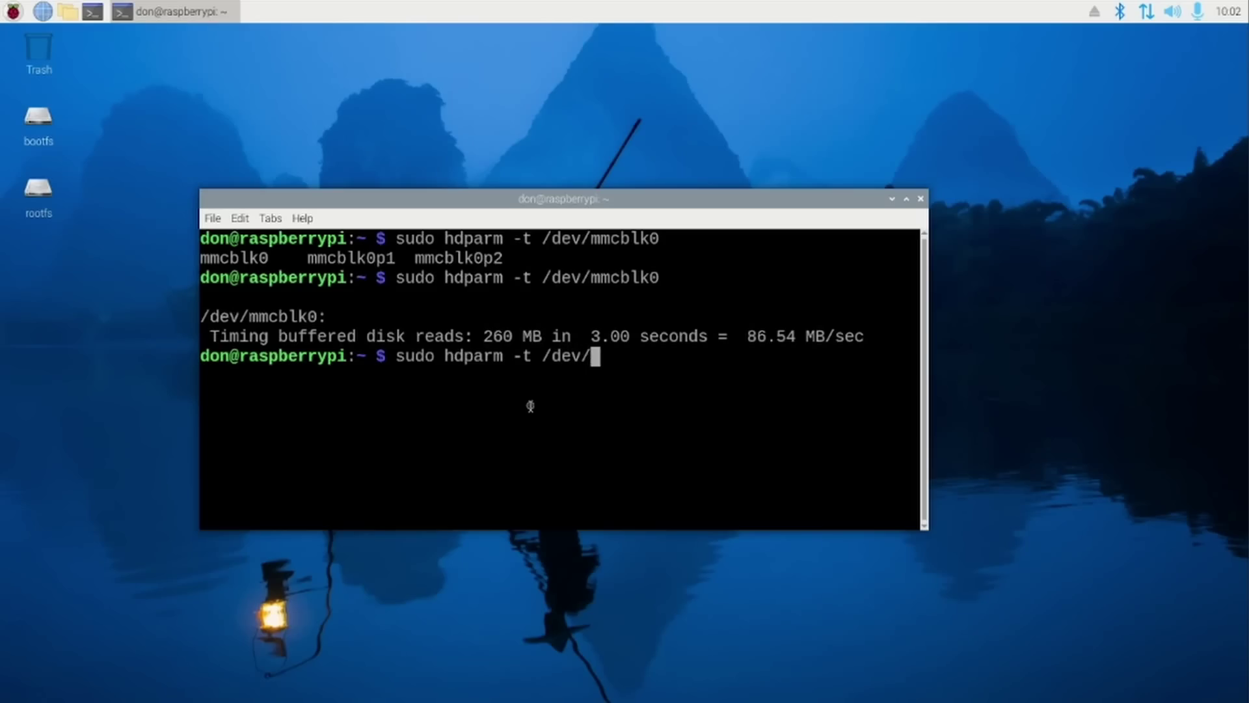
pyautogui.write('sda')
pyautogui.press('Return')
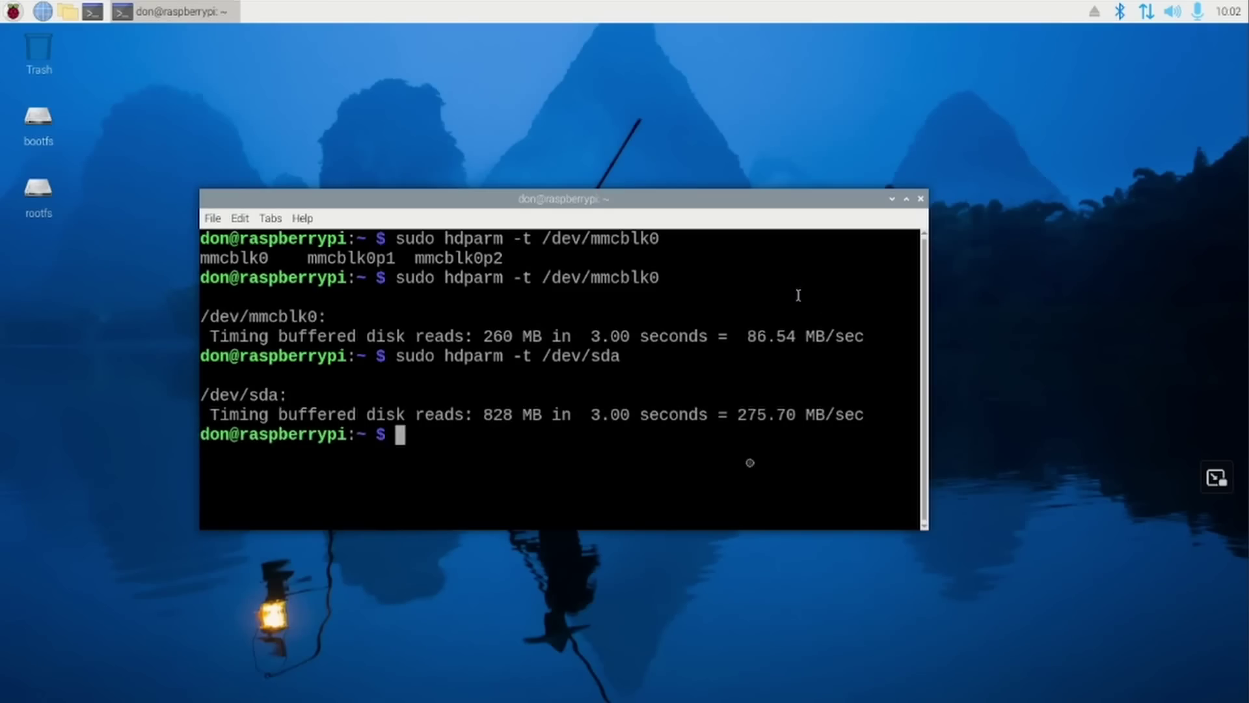
# - Highlight the 275 MB/sec sda result against the earlier 86 MB/sec figure
pyautogui.moveTo(741, 411); pyautogui.dragTo(762, 412)
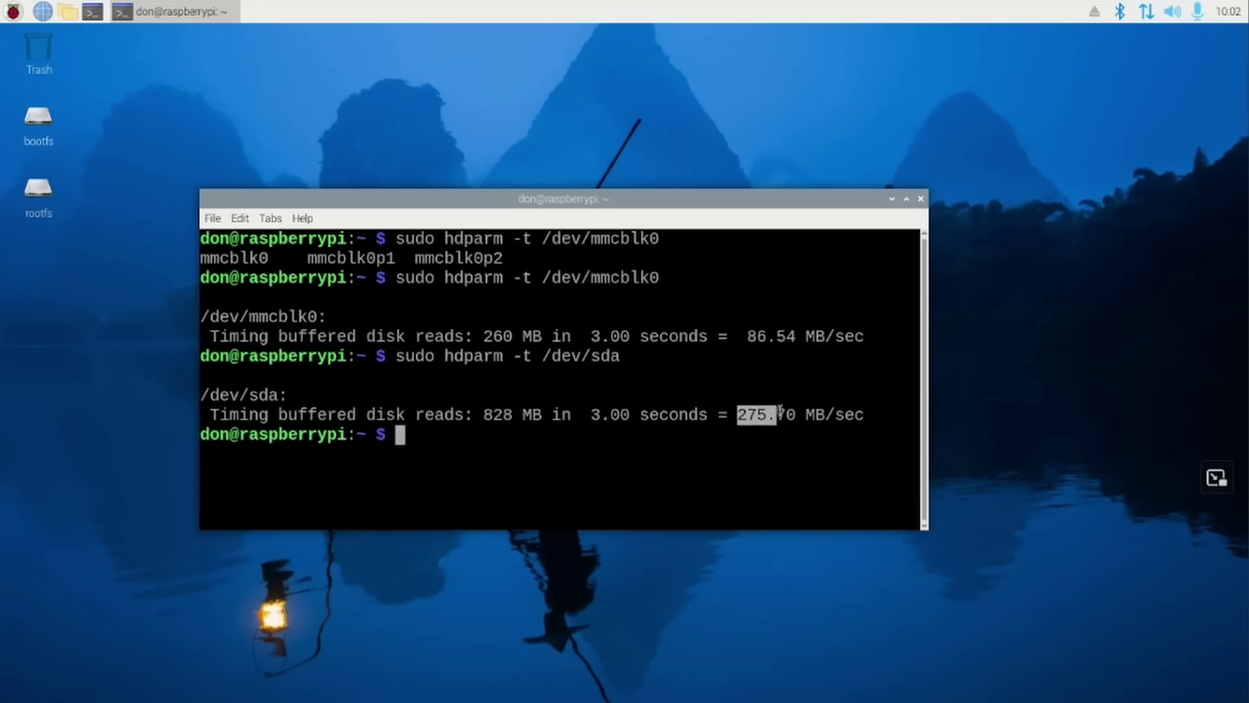
pyautogui.click(759, 396)
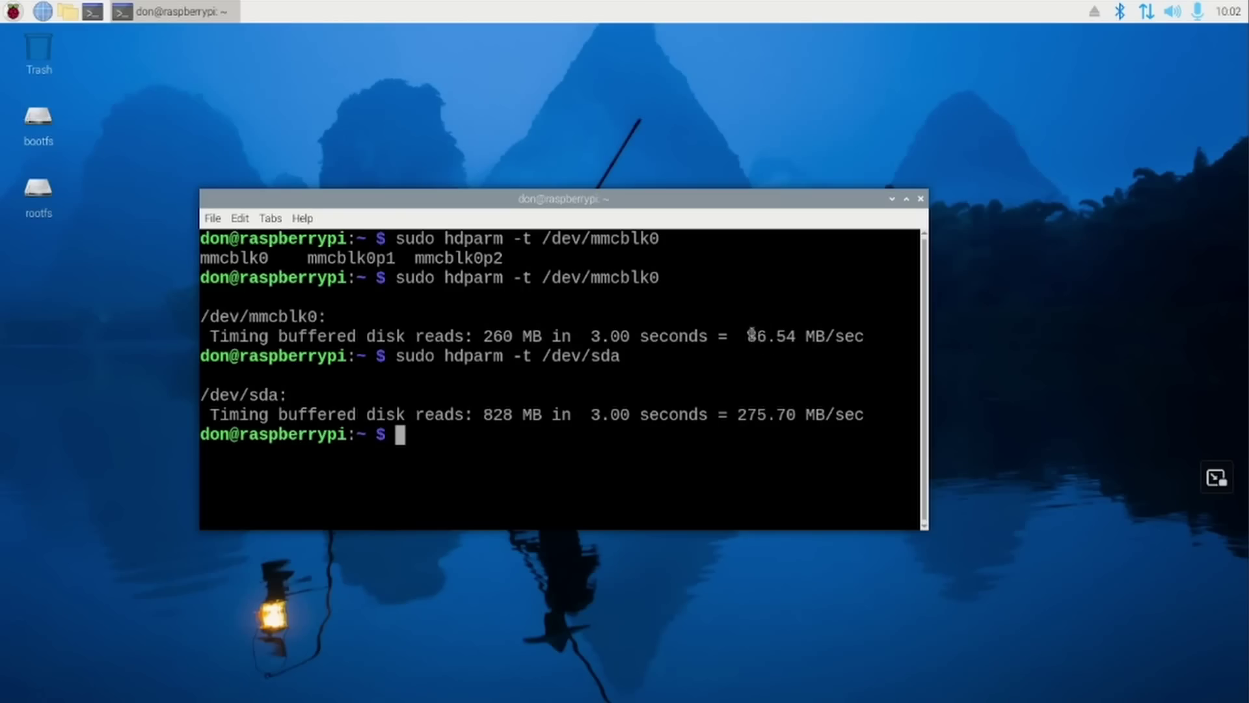
pyautogui.moveTo(747, 336); pyautogui.dragTo(766, 337)
pyautogui.click(445, 316)
pyautogui.moveTo(736, 414); pyautogui.dragTo(762, 414)
pyautogui.click(748, 413)
# - Run the hdparm read benchmark on /dev/nvme0n1, getting 423.33 MB/sec
pyautogui.write('sudo h')
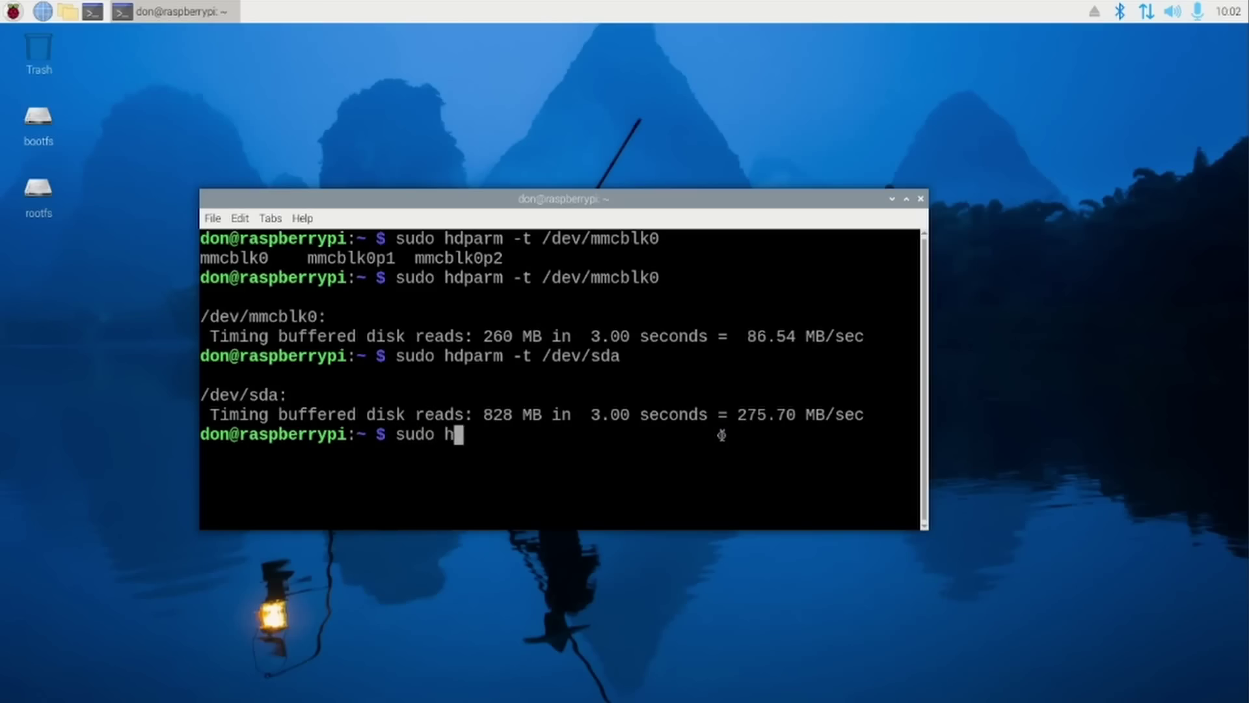
pyautogui.write('dparm')
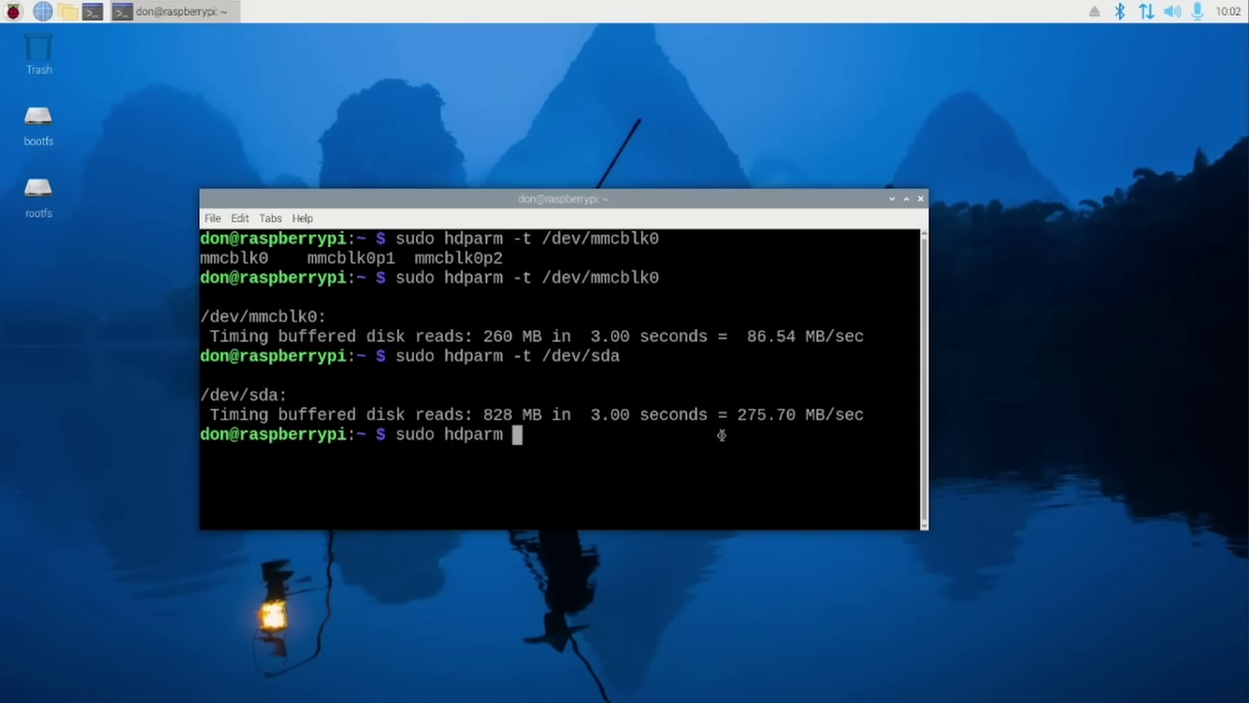
pyautogui.write('-t /dev/')
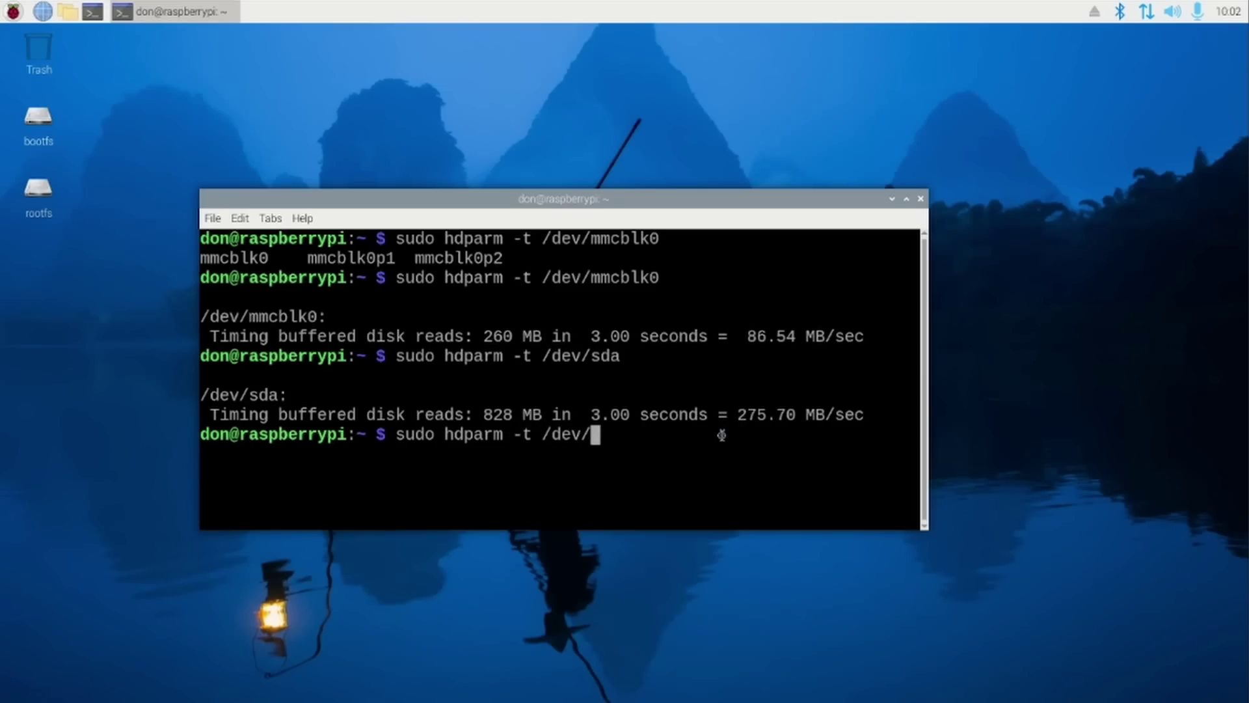
pyautogui.write('-r /dev/nvme0')
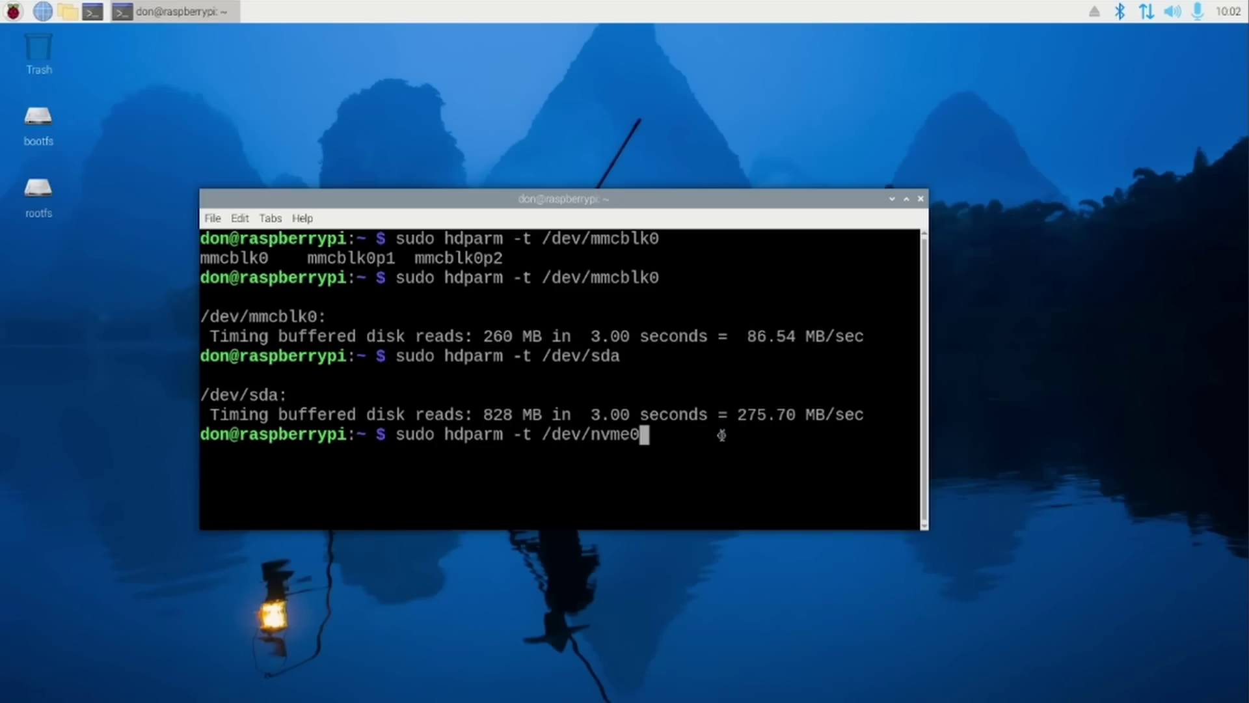
pyautogui.press('Tab')
pyautogui.press('Tab')
pyautogui.write('n1')
pyautogui.press('Return')
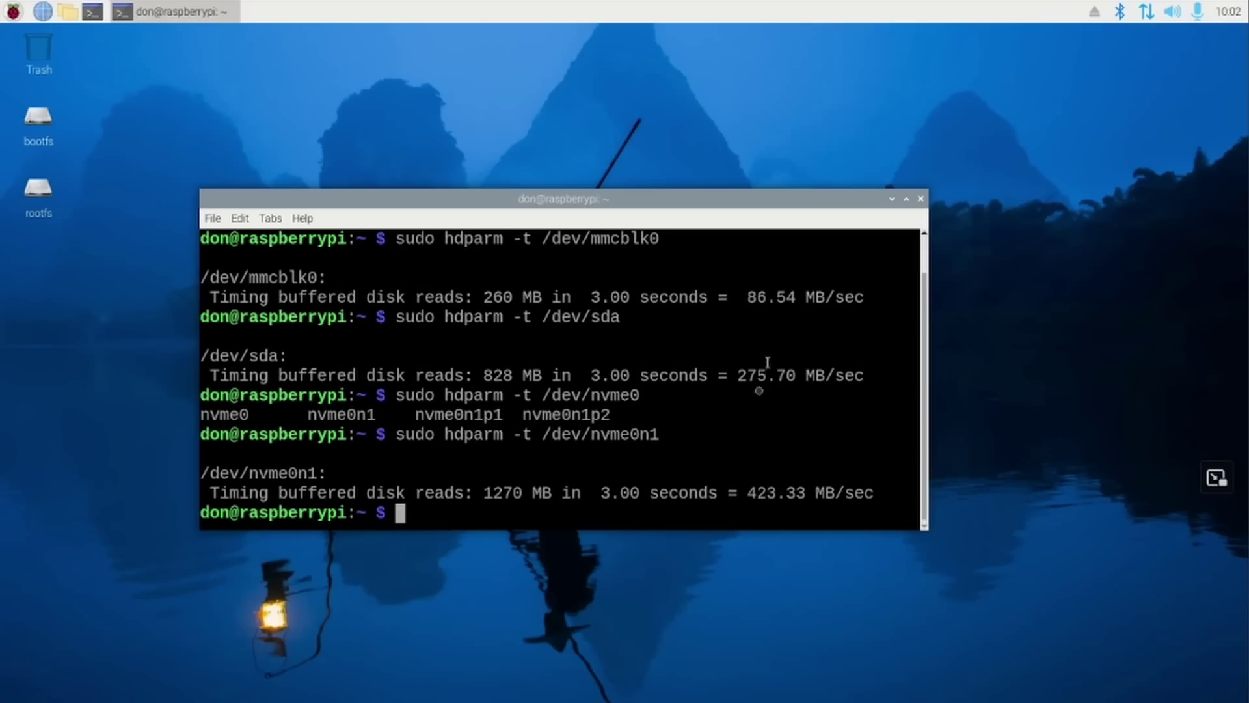
# - Highlight the 275, 86 and 423 MB/sec results to compare them
pyautogui.moveTo(740, 376); pyautogui.dragTo(766, 376)
pyautogui.click(763, 375)
pyautogui.moveTo(748, 297); pyautogui.dragTo(769, 297)
pyautogui.moveTo(747, 492); pyautogui.dragTo(771, 493)
pyautogui.click(748, 493)
pyautogui.moveTo(747, 492); pyautogui.dragTo(777, 493)
pyautogui.click(748, 492)
# - Launch sudo raspi-config and go to Advanced Options > PCIe Speed
pyautogui.write('sudo raspi')
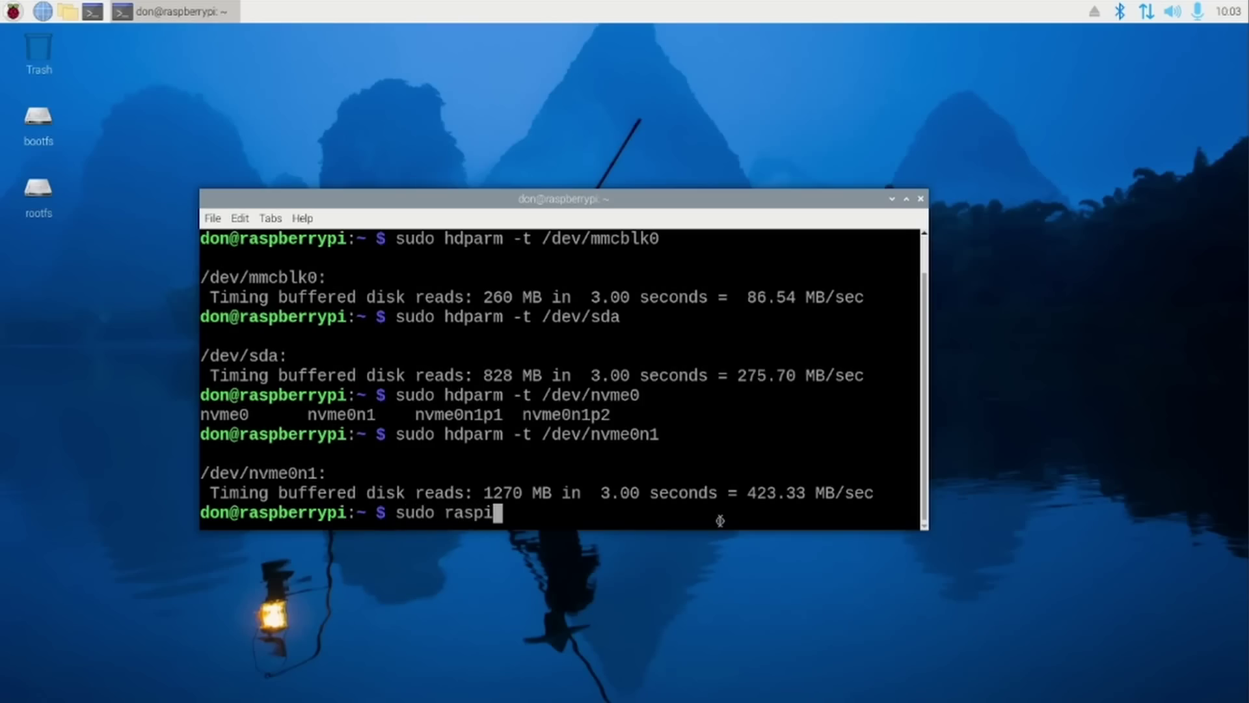
pyautogui.write('-config')
pyautogui.press('Return')
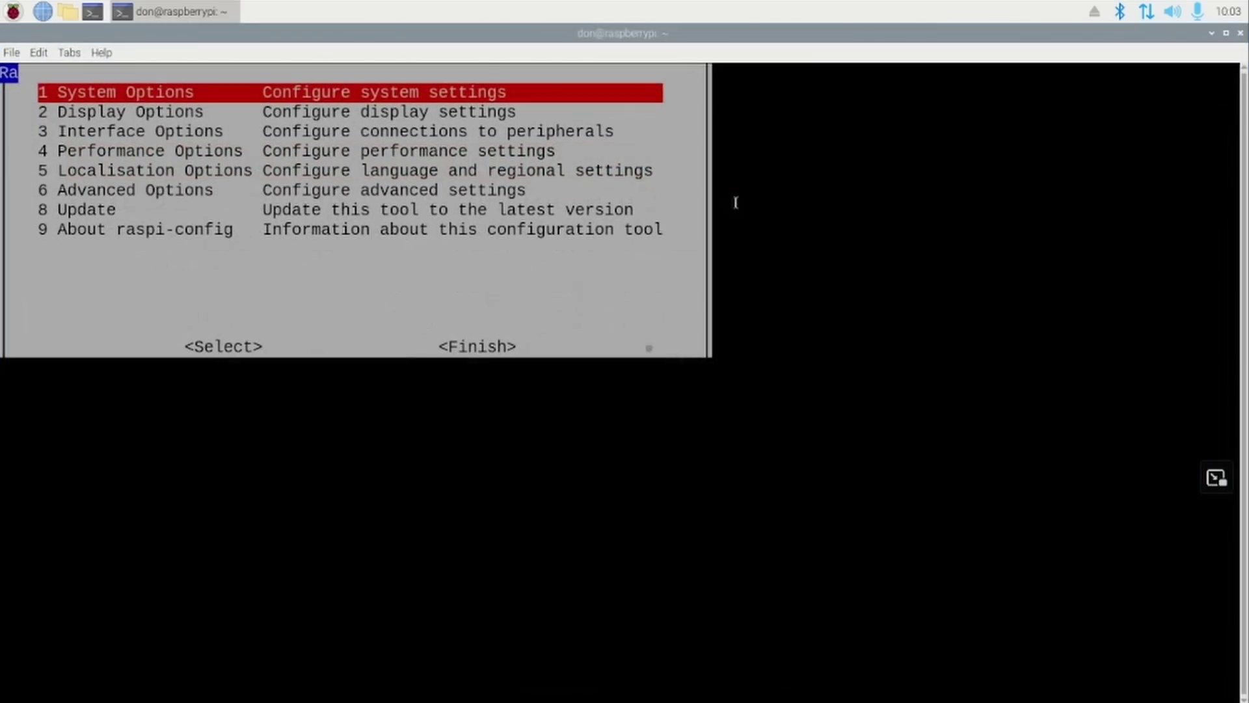
pyautogui.press('Down')
pyautogui.press('Down')
pyautogui.press('Down')
pyautogui.press('Down')
pyautogui.press('Down')
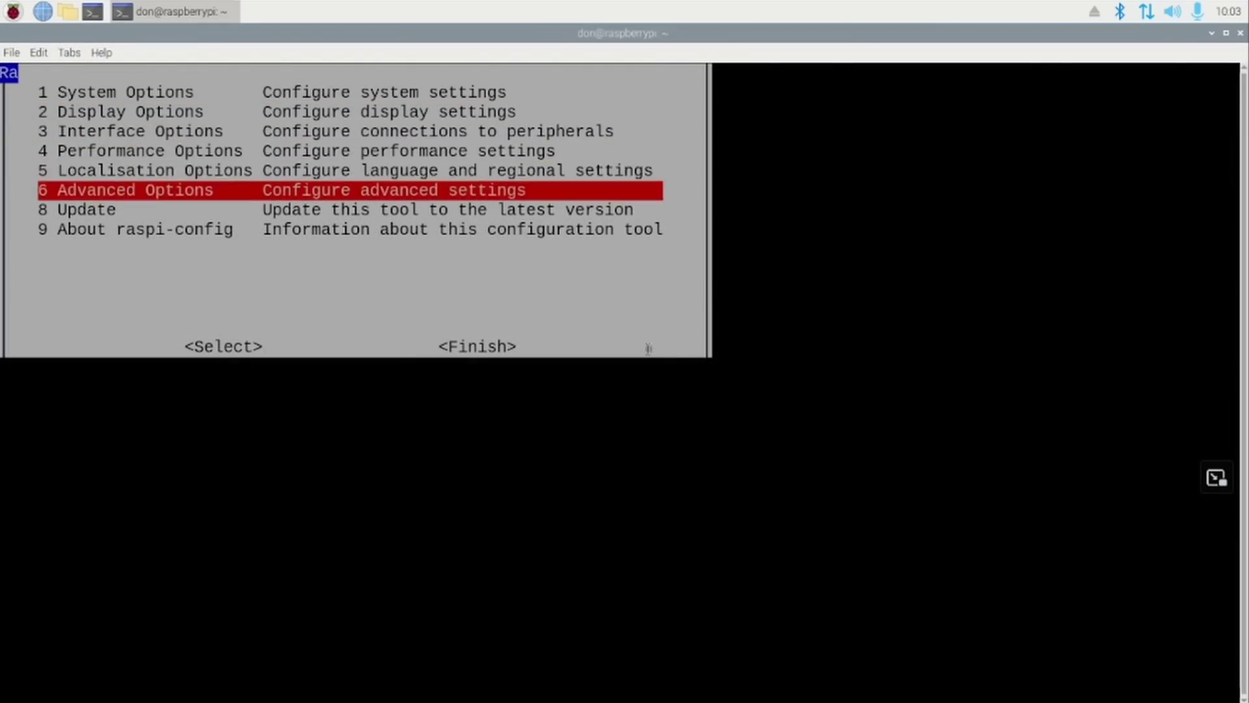
pyautogui.press('Return')
pyautogui.press('Down')
pyautogui.press('Down')
pyautogui.press('Down')
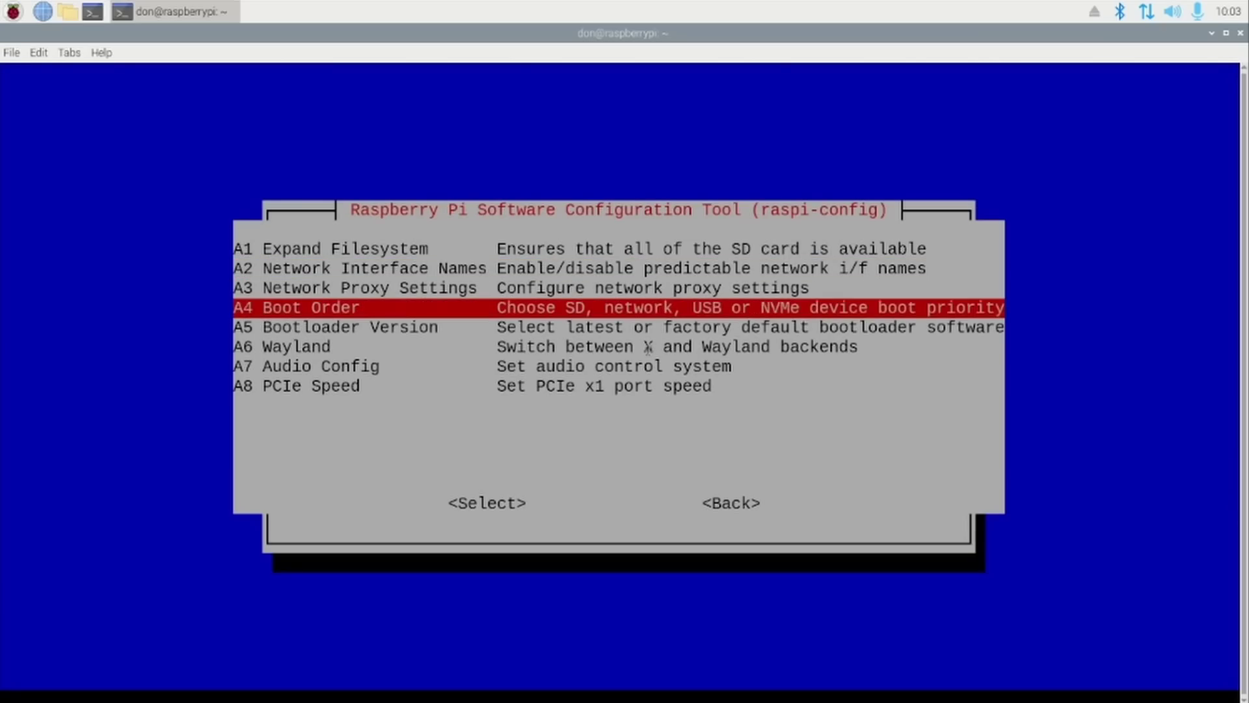
pyautogui.press('Down')
pyautogui.press('Down')
pyautogui.press('Down')
pyautogui.press('Down')
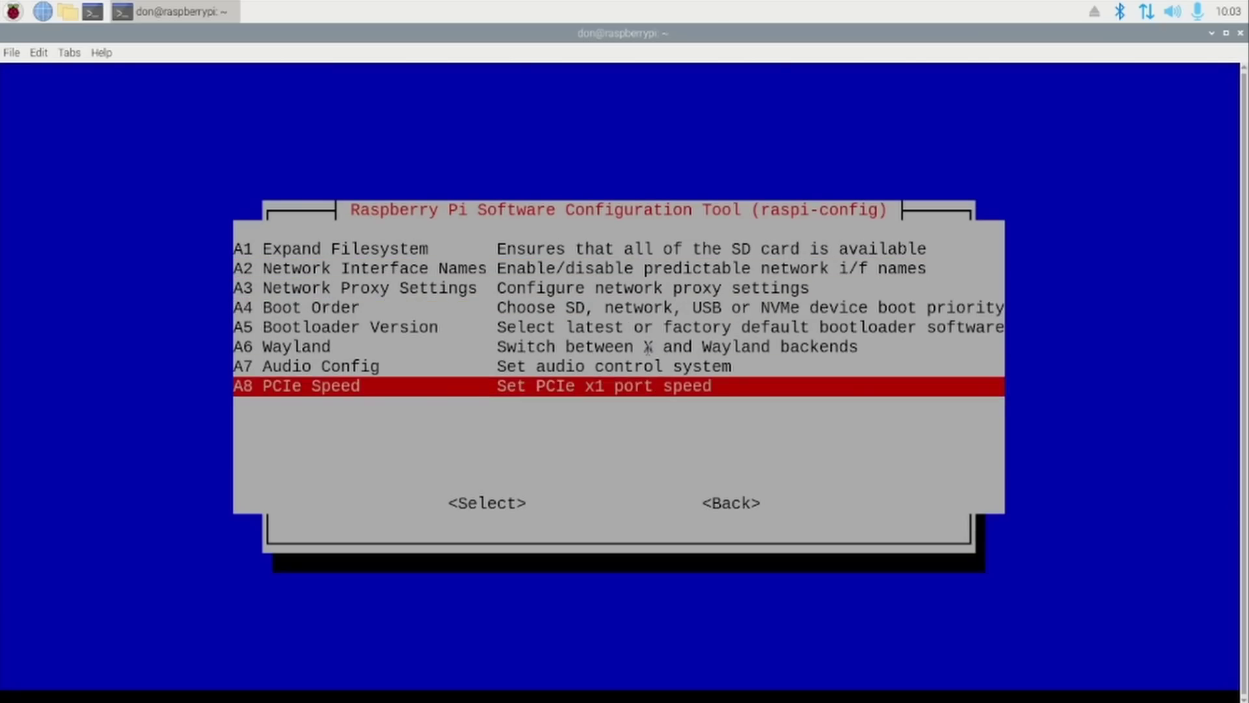
pyautogui.press('Return')
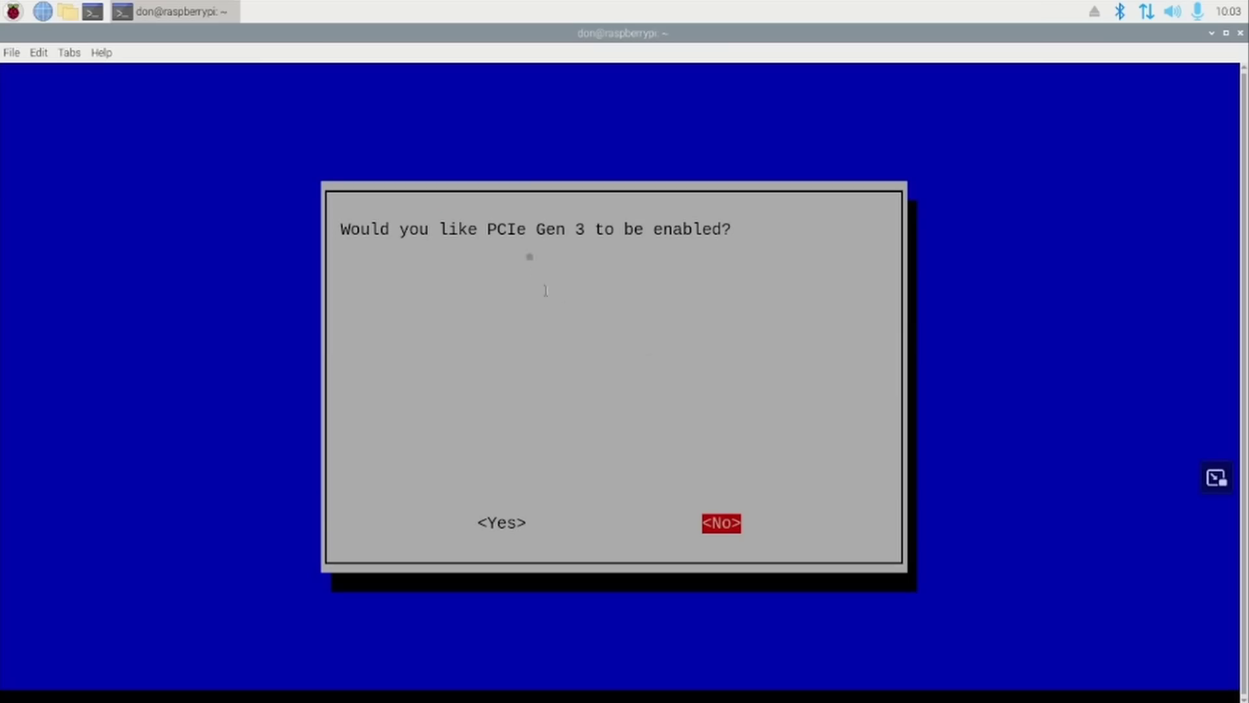
# - Answer Yes to enable PCIe Gen 3, dismiss the confirmation, and Finish
pyautogui.moveTo(487, 223); pyautogui.dragTo(579, 229)
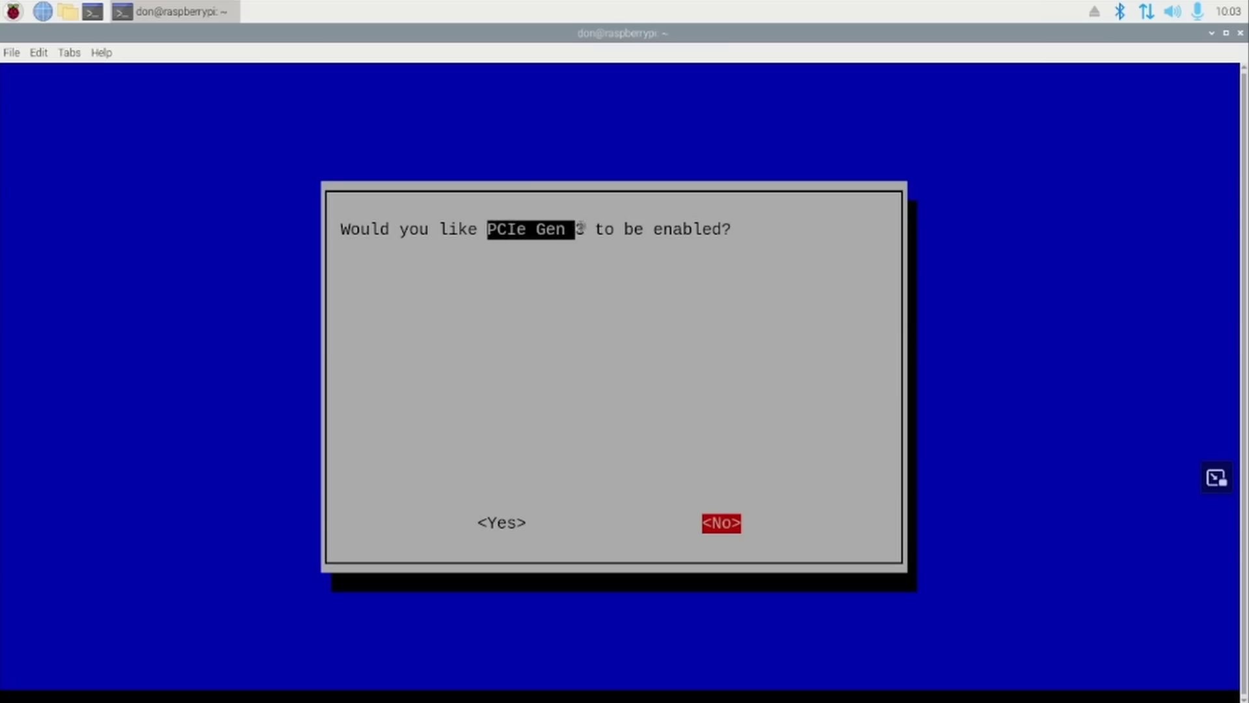
pyautogui.click(597, 303)
pyautogui.press('Left')
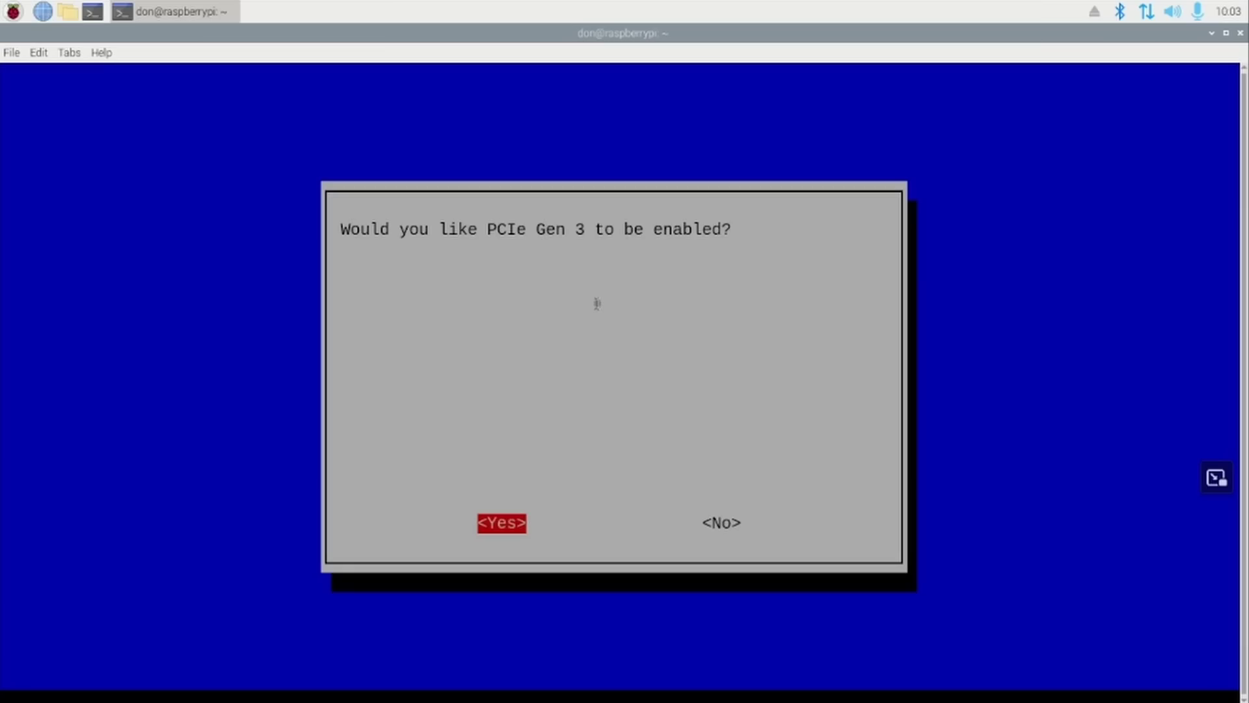
pyautogui.press('Return')
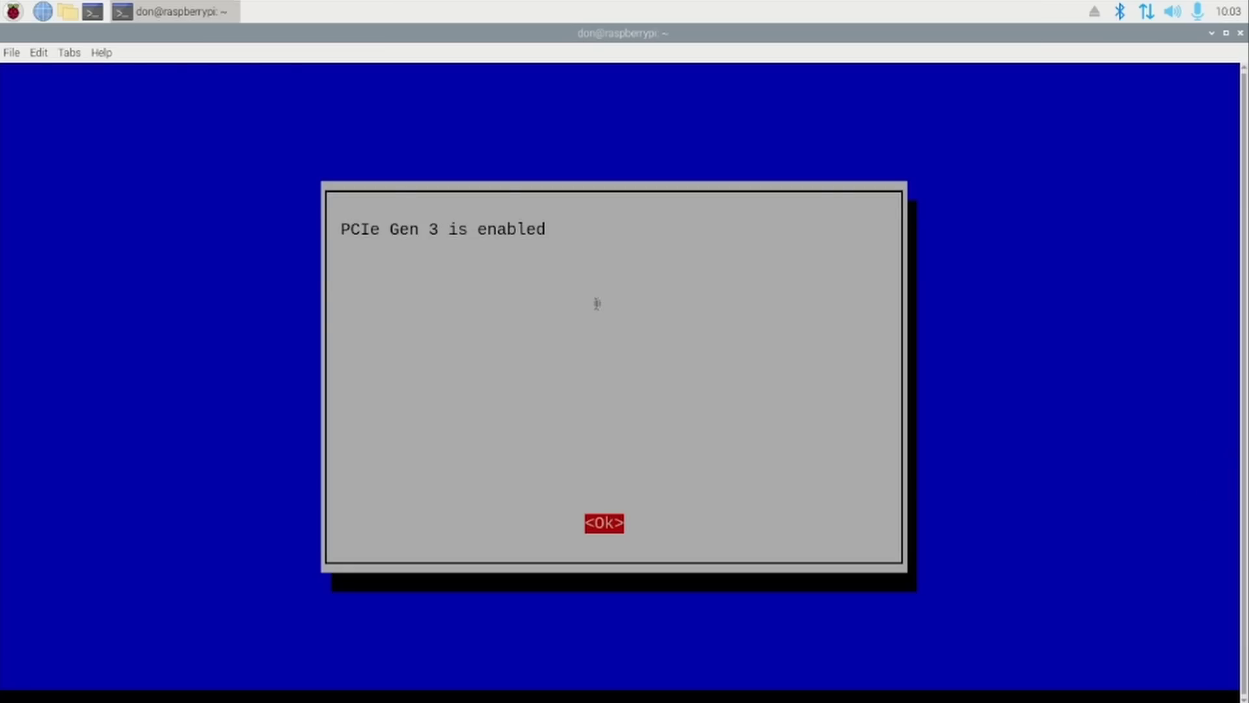
pyautogui.press('Return')
pyautogui.press('Tab')
pyautogui.press('Tab')
pyautogui.press('Return')
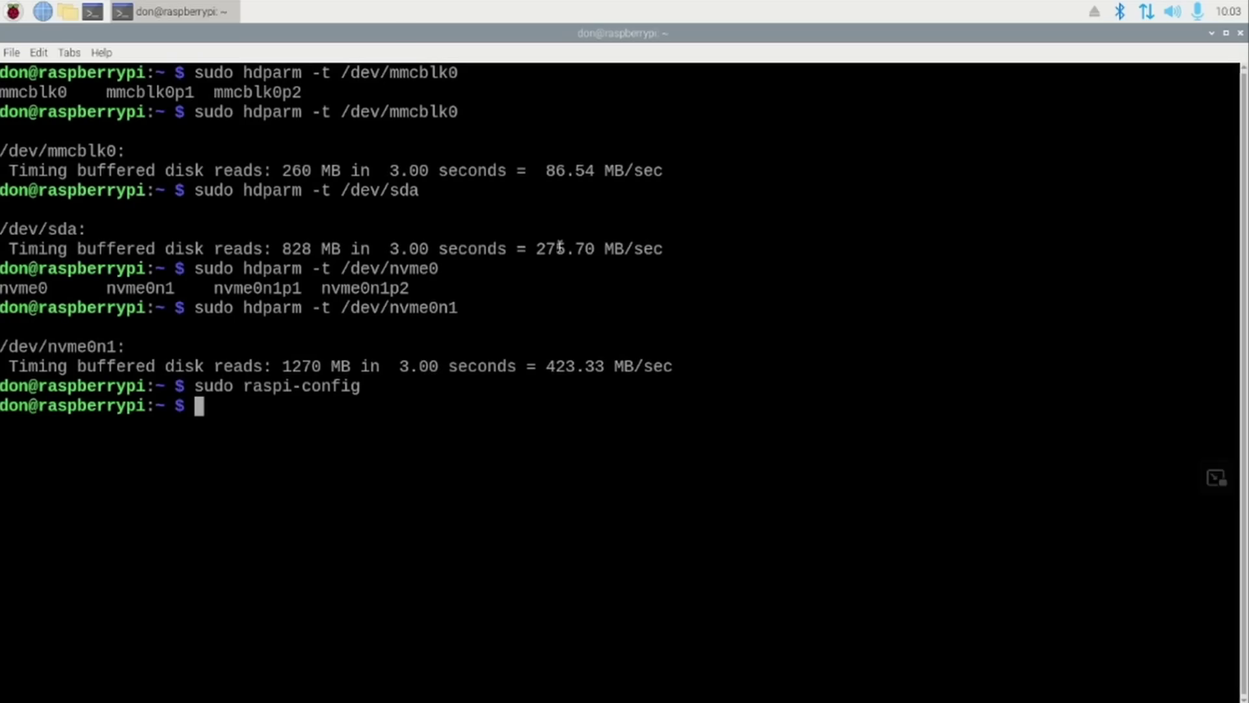
# - Reboot the Raspberry Pi from the application menu's shutdown options
pyautogui.click(13, 11)
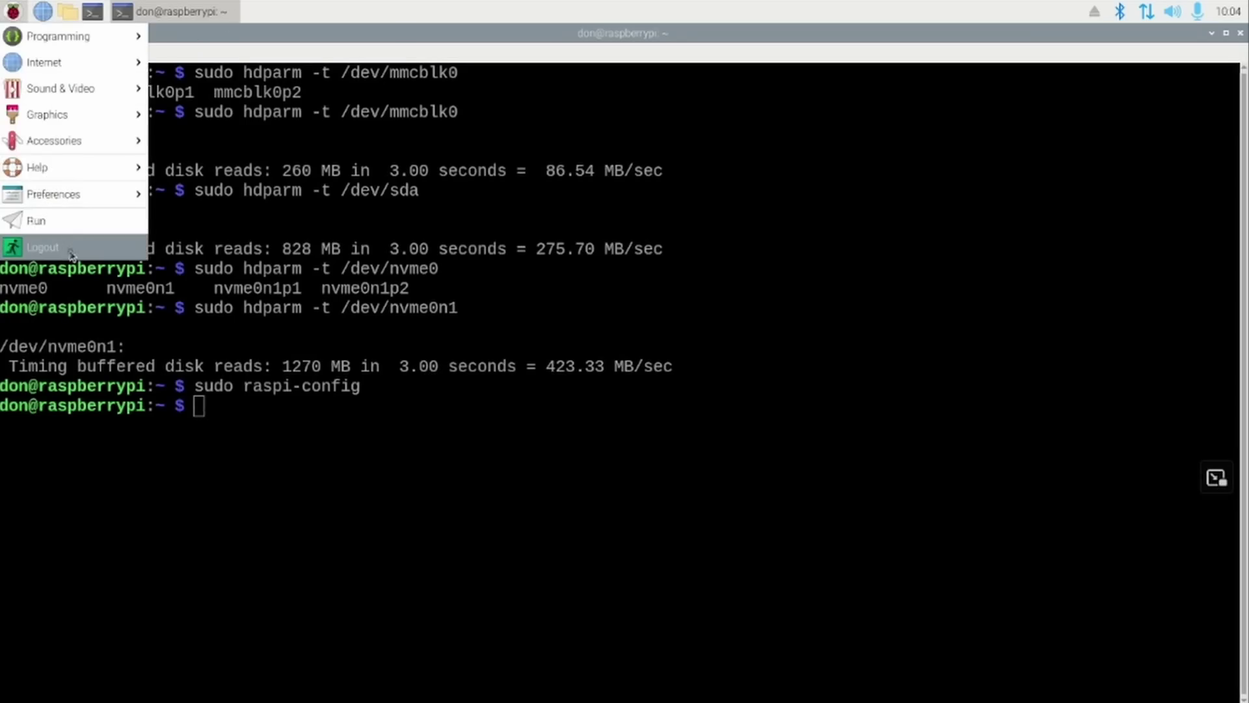
pyautogui.click(73, 248)
pyautogui.click(588, 382)
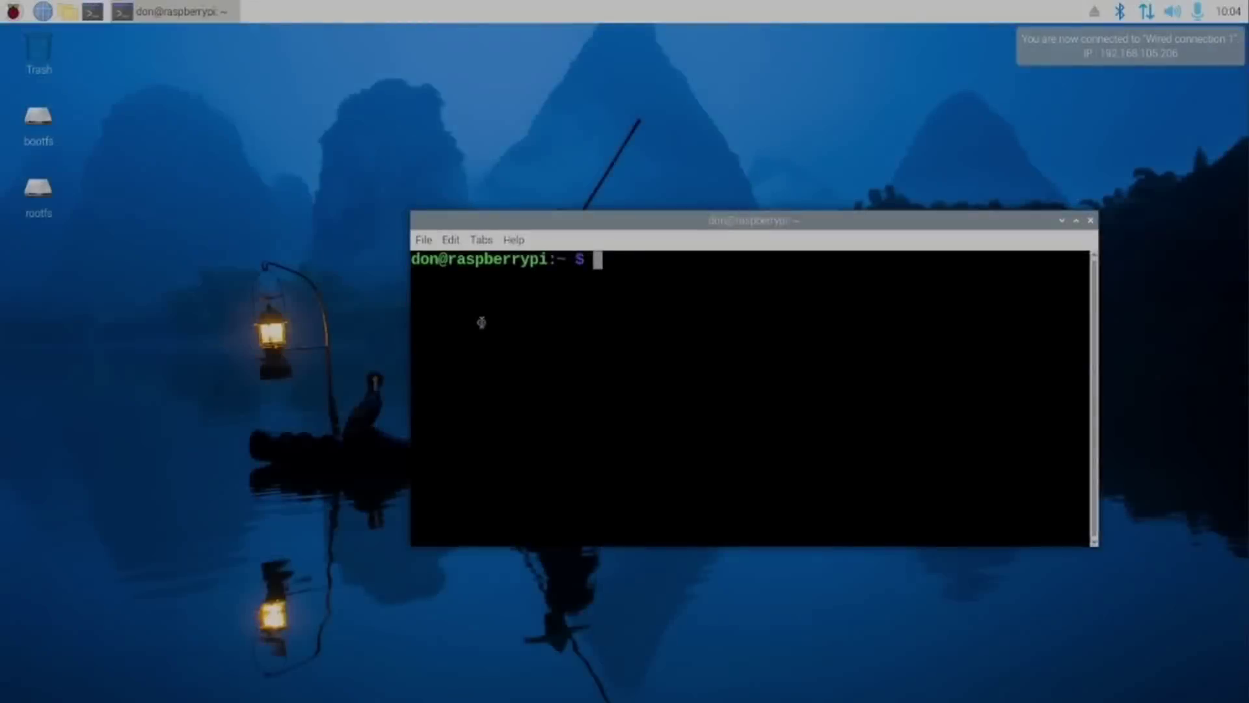
# - Check the read-only flag of /dev/nvme0n1 with sudo hdparm -r
pyautogui.write('sudo ')
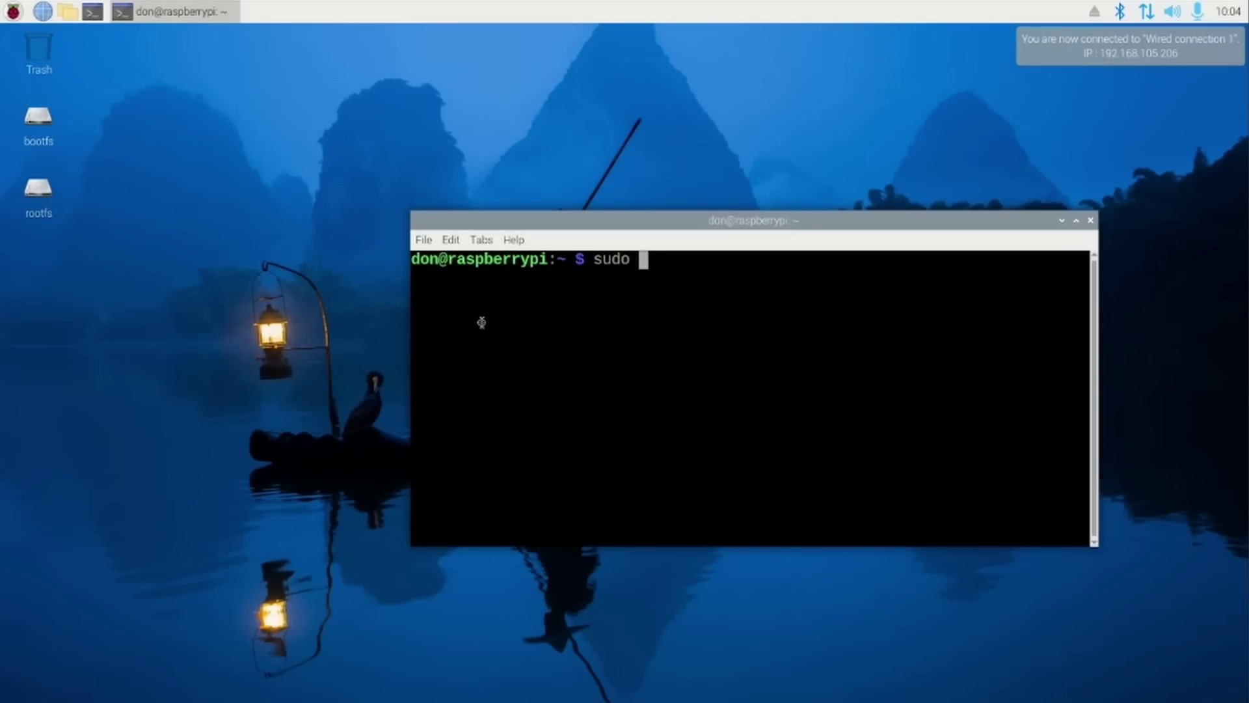
pyautogui.write('hdparm ')
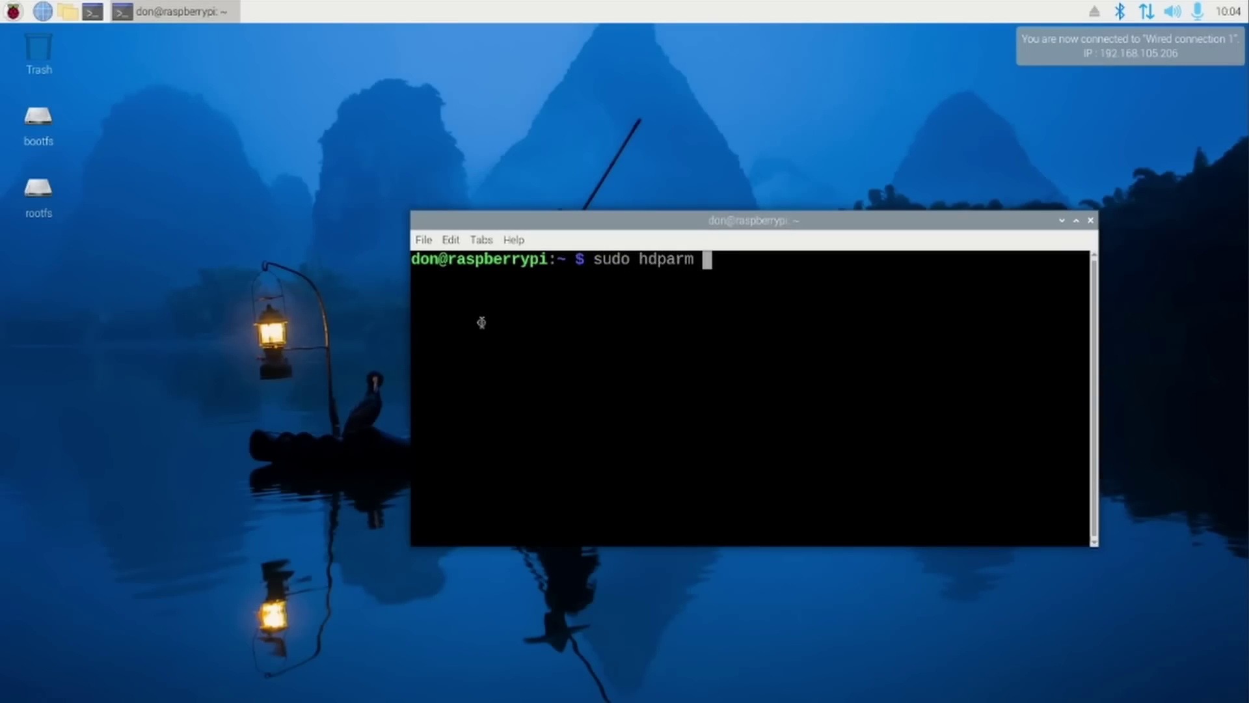
pyautogui.write('-r /d')
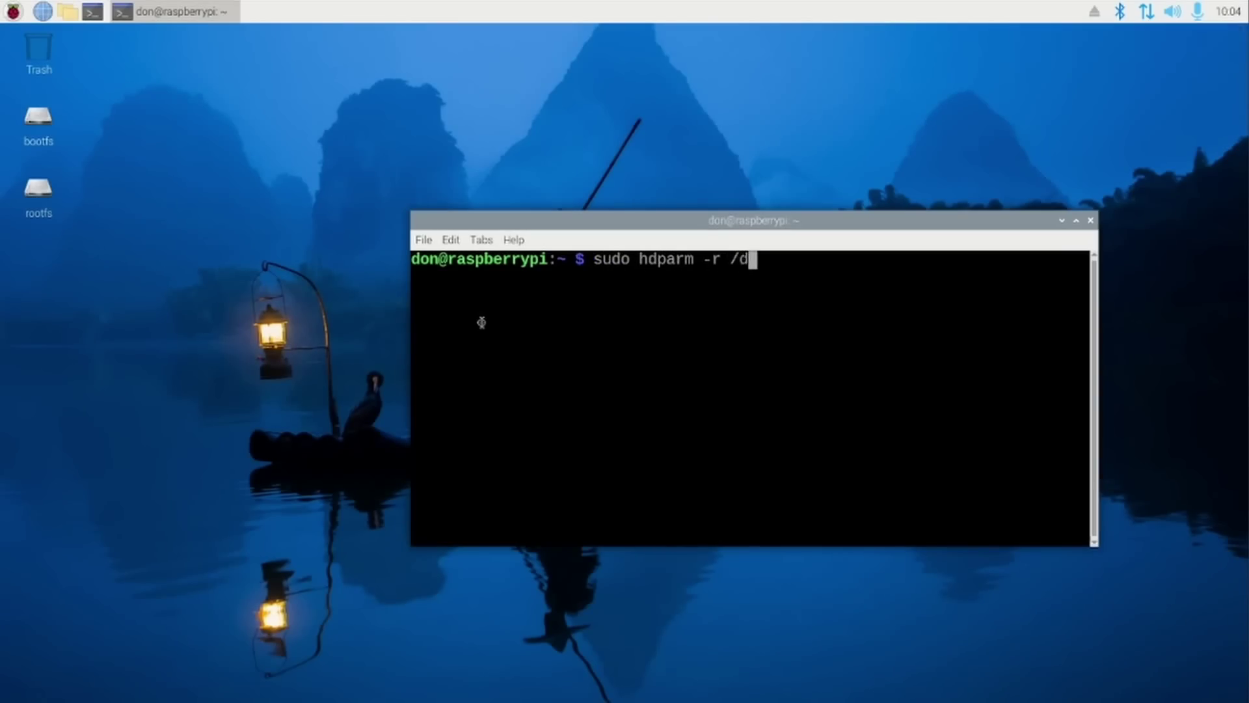
pyautogui.write('ev/nvme0nm1')
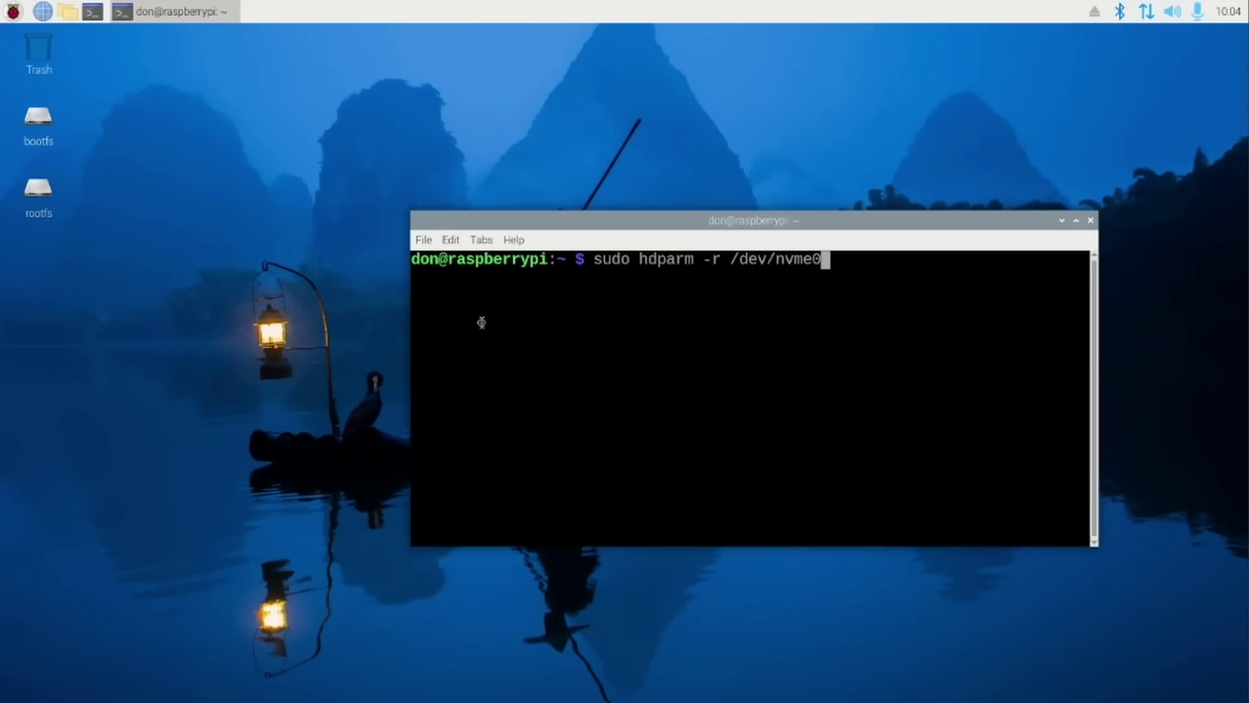
pyautogui.press('BackSpace')
pyautogui.press('BackSpace')
pyautogui.write('1')
pyautogui.press('Return')
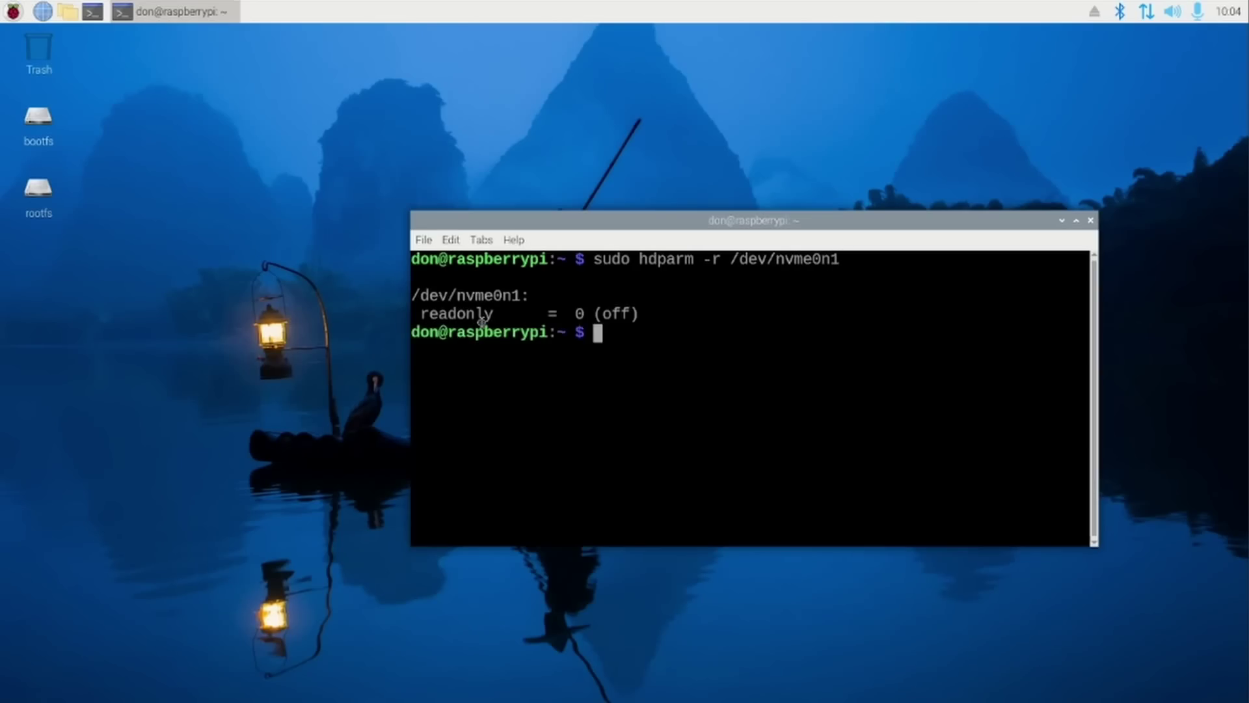
# - Benchmark /dev/nvme0n1 with sudo hdparm -t, reading 714.46 MB/sec
pyautogui.press('Up')
pyautogui.press('BackSpace')
pyautogui.press('BackSpace')
pyautogui.press('Tab')
pyautogui.press('Tab')
pyautogui.press('Left')
pyautogui.press('Left')
pyautogui.press('Left')
pyautogui.press('Left')
pyautogui.press('Left')
pyautogui.press('Left')
pyautogui.press('Left')
pyautogui.press('Left')
pyautogui.press('Left')
pyautogui.press('Left')
pyautogui.press('Left')
pyautogui.press('Left')
pyautogui.press('Left')
pyautogui.press('Left')
pyautogui.press('Left')
pyautogui.press('Left')
pyautogui.press('Left')
pyautogui.press('Right')
pyautogui.press('Right')
pyautogui.press('Right')
pyautogui.press('Right')
pyautogui.press('Right')
pyautogui.press('Right')
pyautogui.write('t')
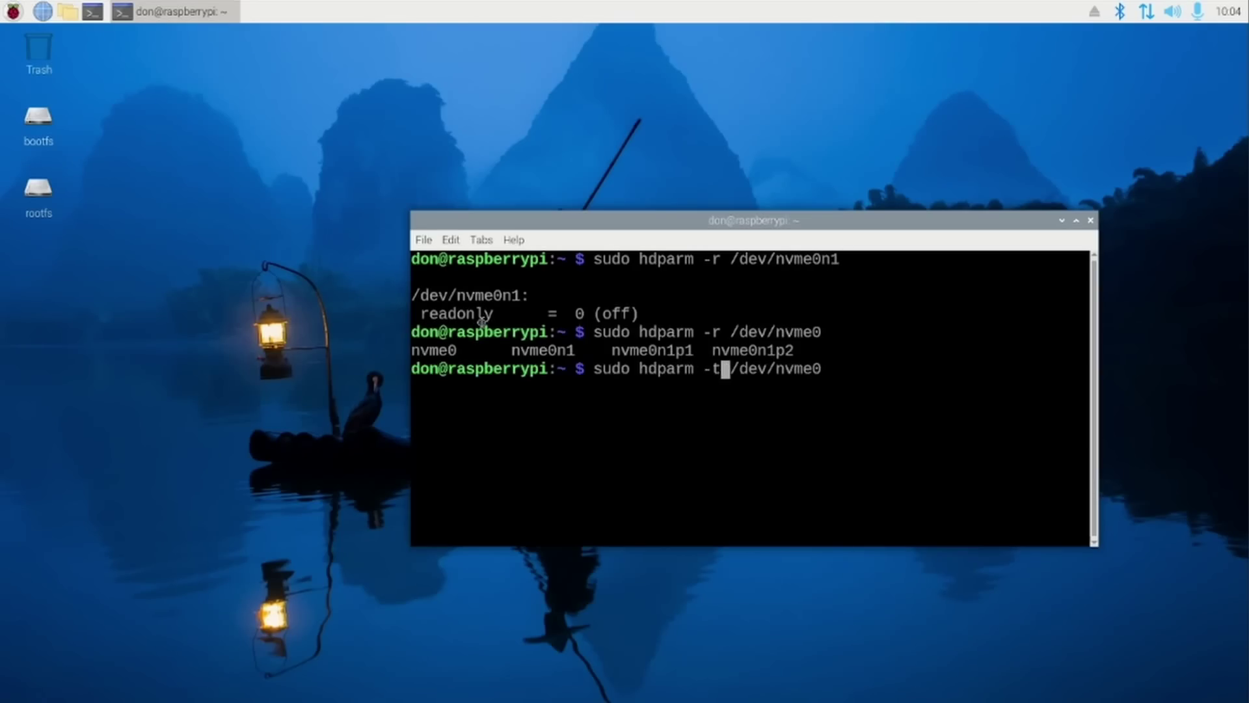
pyautogui.press('End')
pyautogui.write('n1')
pyautogui.press('Return')
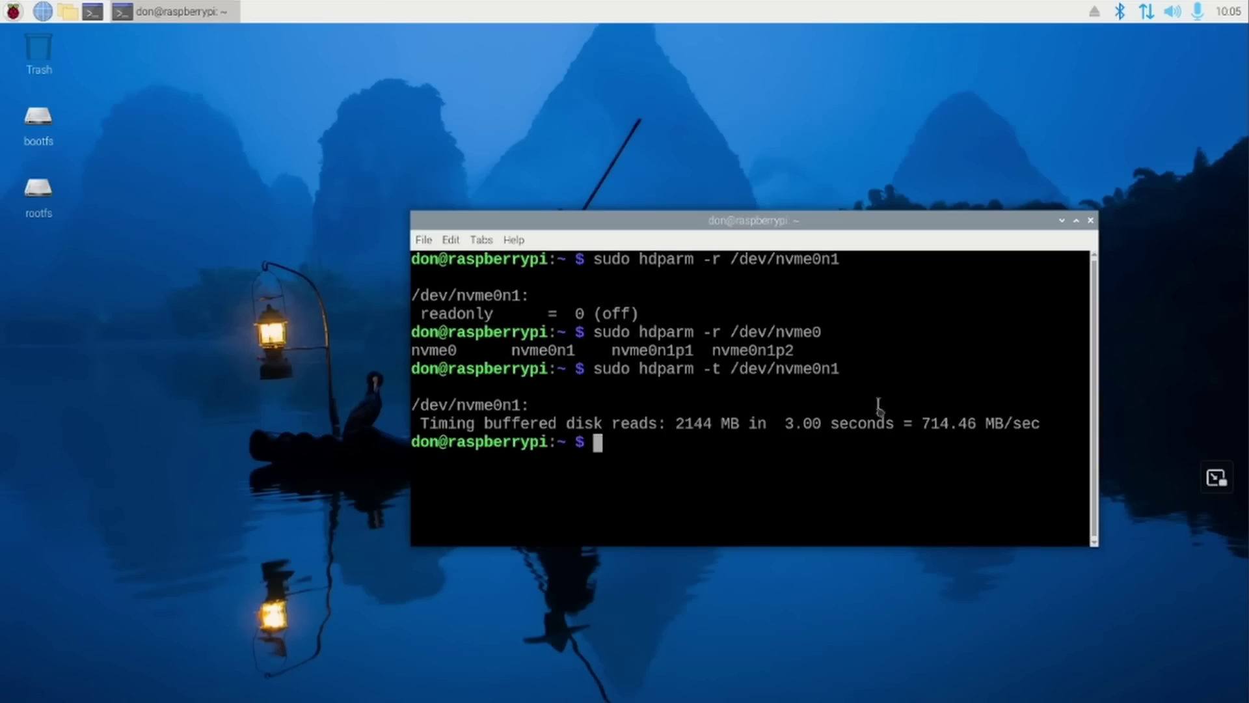
pyautogui.moveTo(924, 423); pyautogui.dragTo(983, 423)
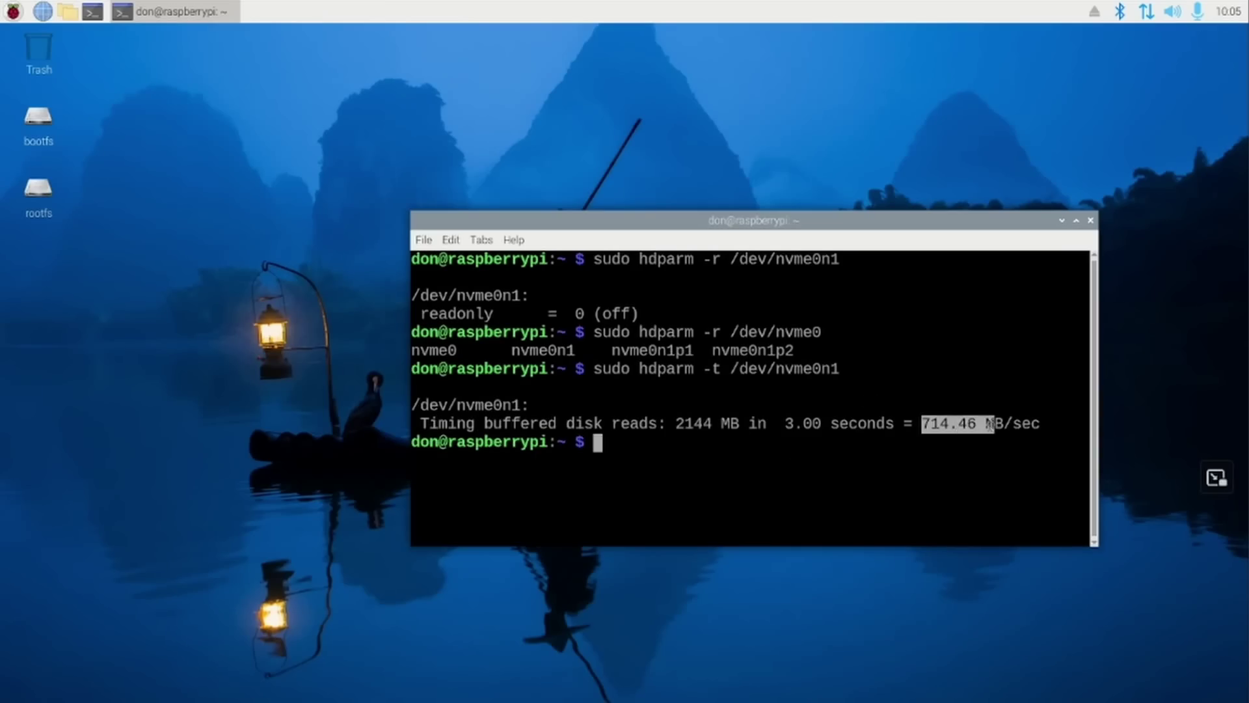
pyautogui.click(983, 423)
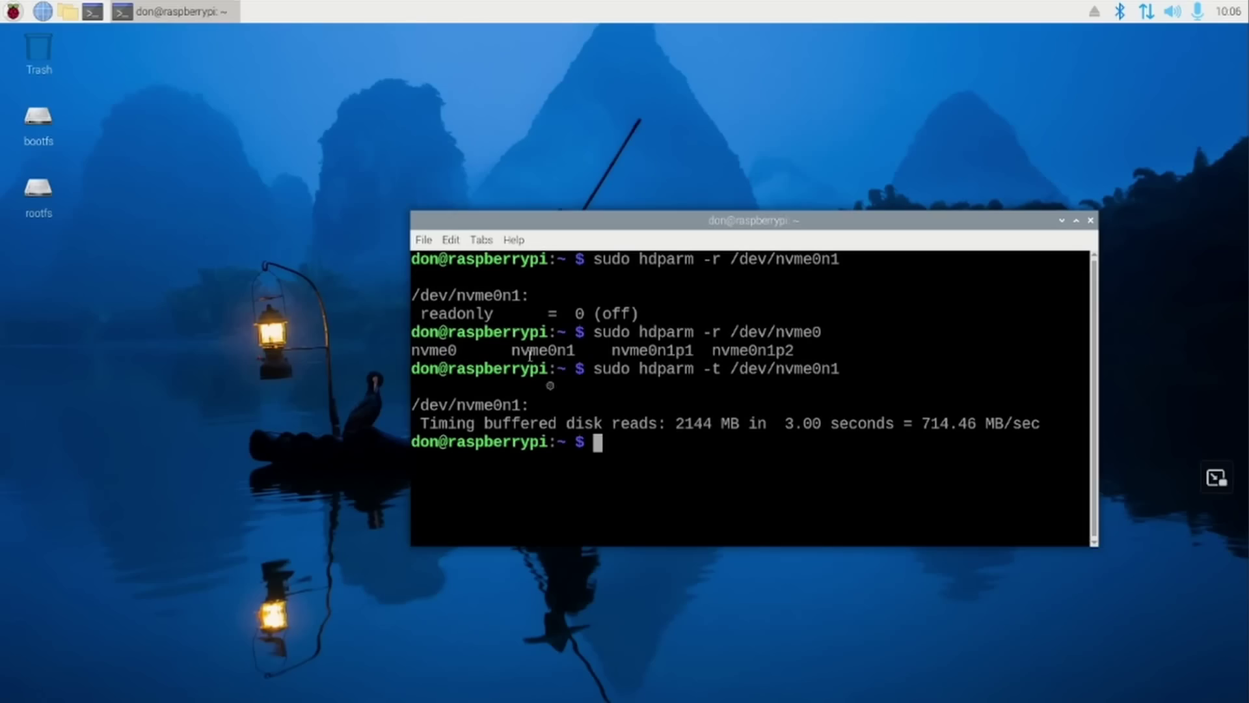
# - Start Raspberry Pi Imager from the applications menu and list storage devices
pyautogui.click(13, 12)
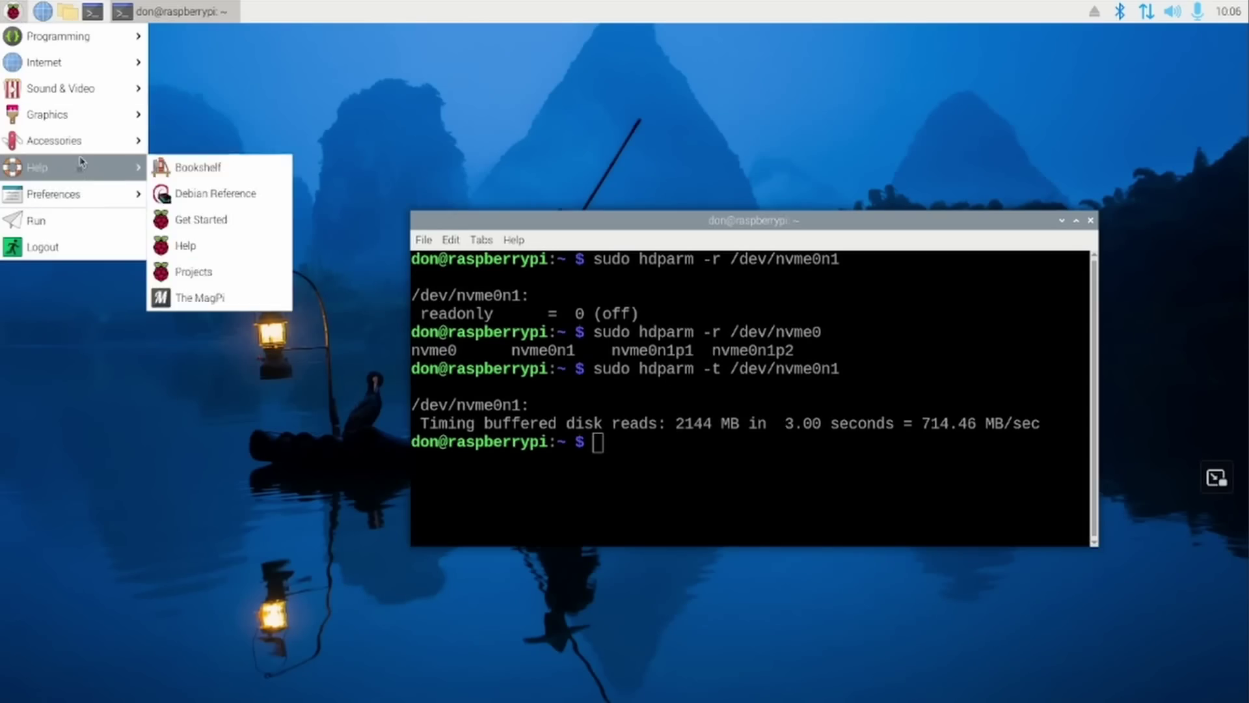
pyautogui.click(202, 242)
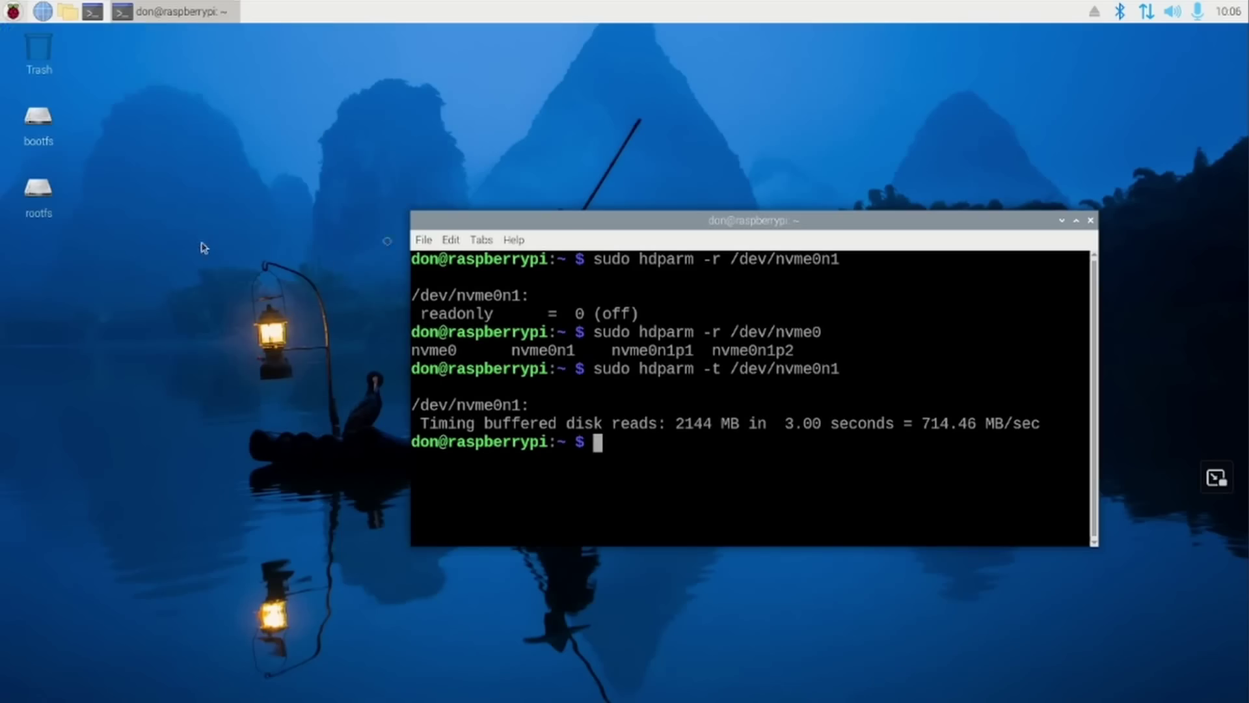
pyautogui.click(758, 361)
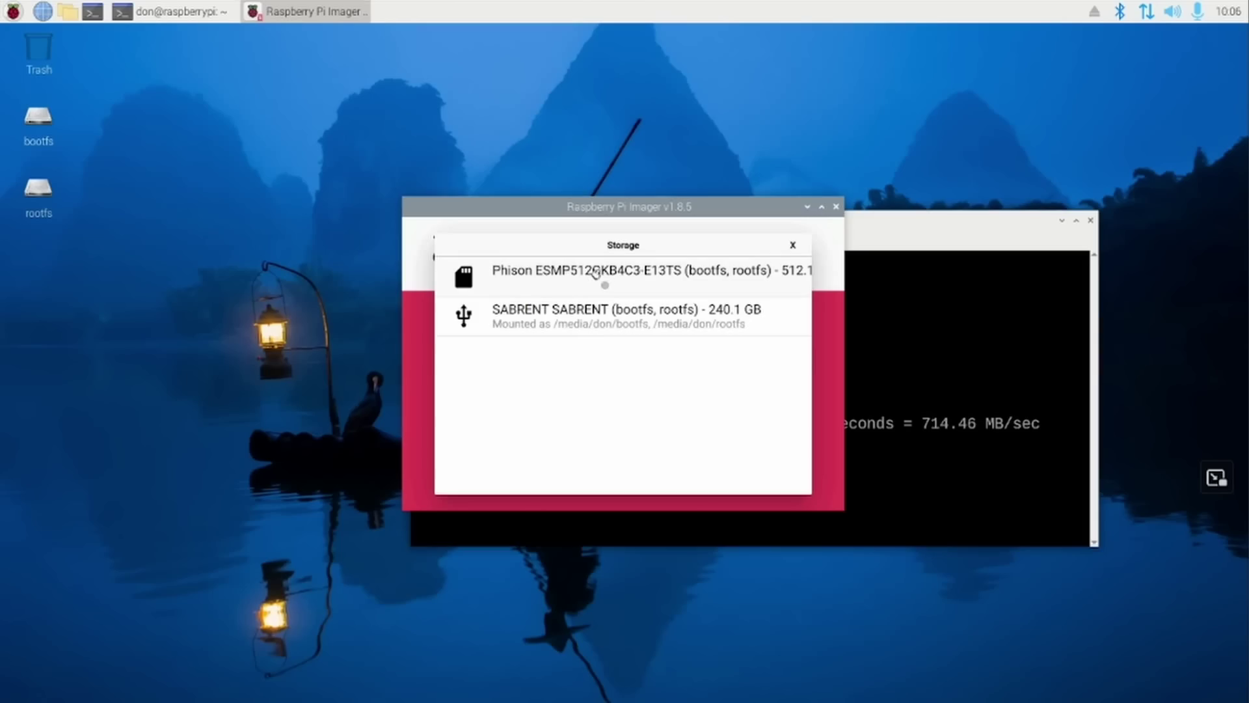
# - Select the Phison NVMe drive, Raspberry Pi 5, and Raspberry Pi OS (64-bit)
pyautogui.click(775, 287)
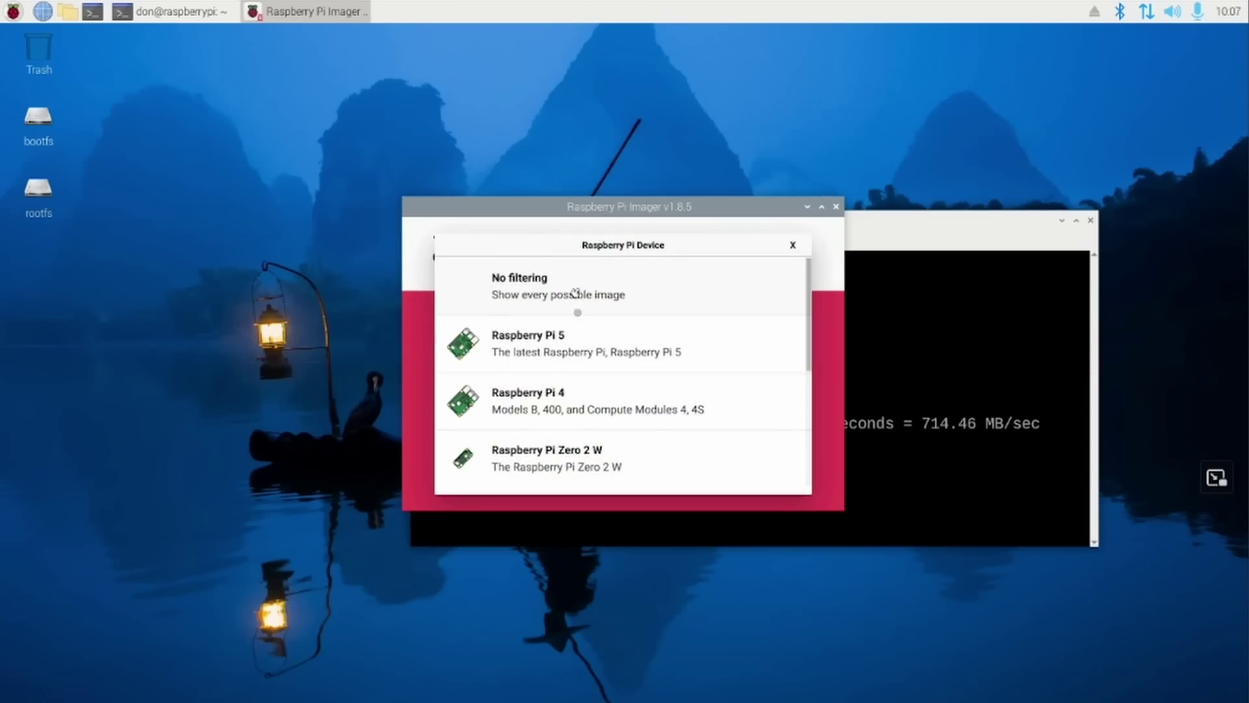
pyautogui.click(571, 337)
pyautogui.click(581, 355)
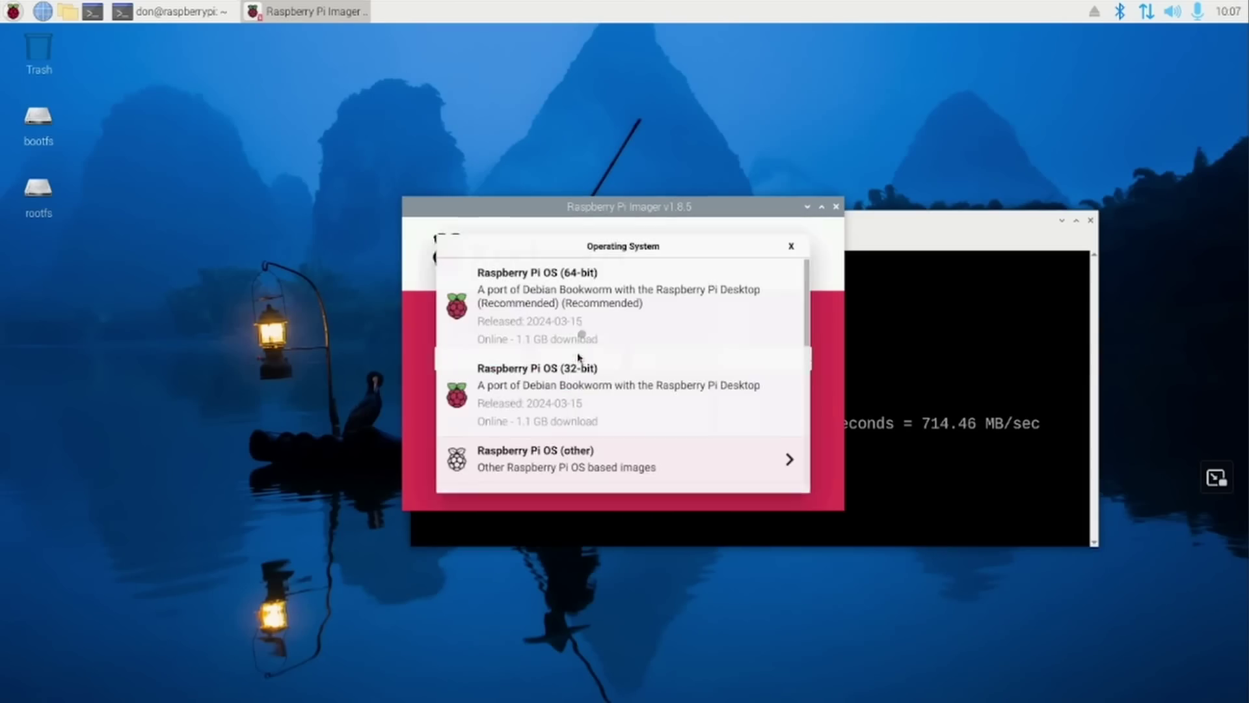
pyautogui.click(613, 294)
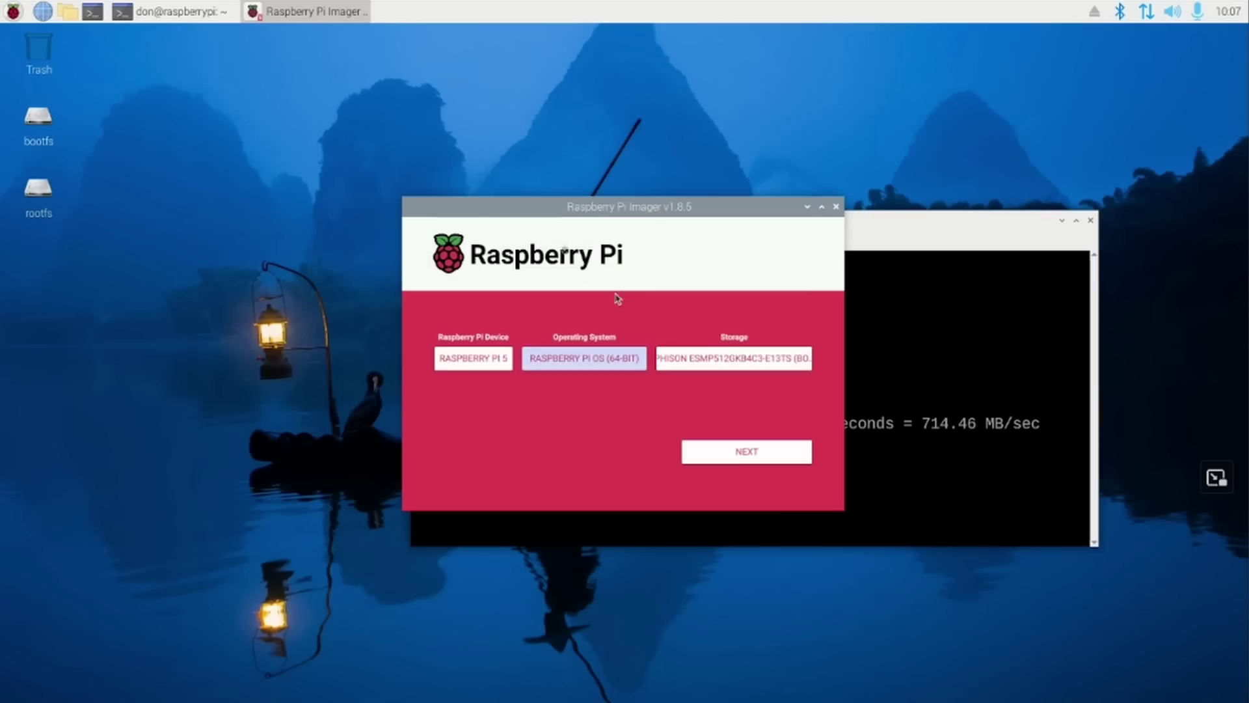
# - Start the write without customisation, confirm erasing, authorise with the password
pyautogui.click(732, 450)
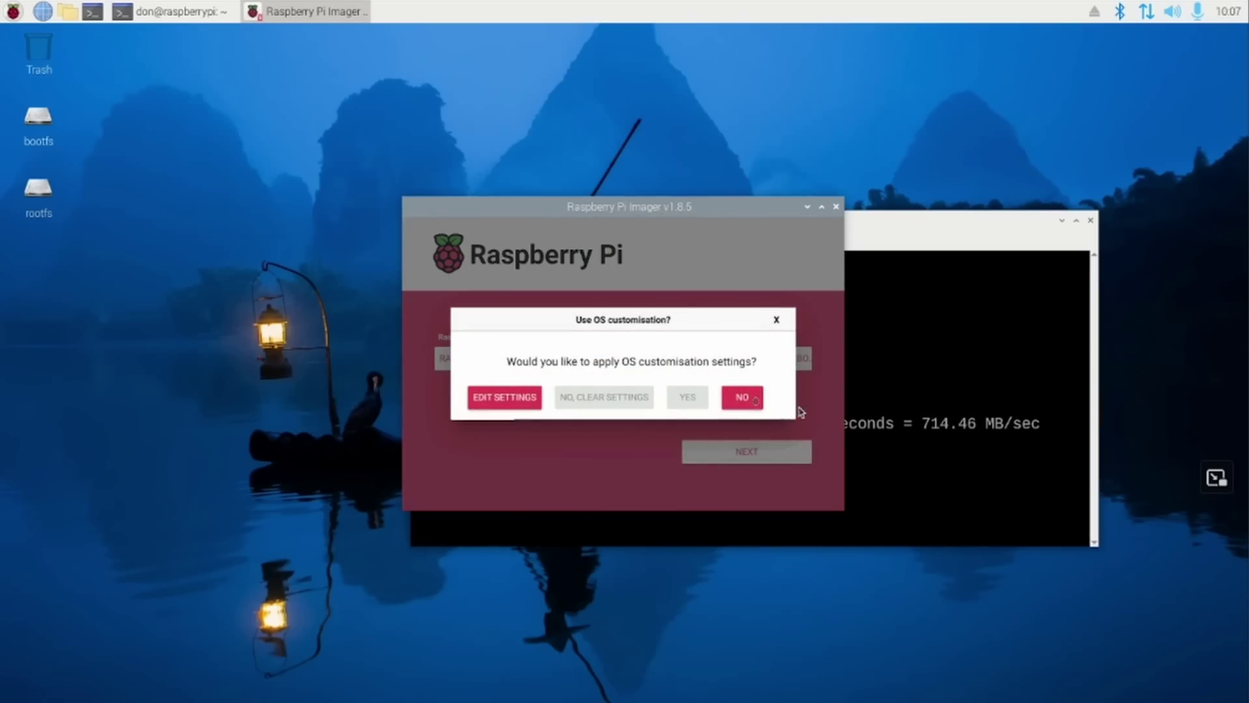
pyautogui.click(742, 398)
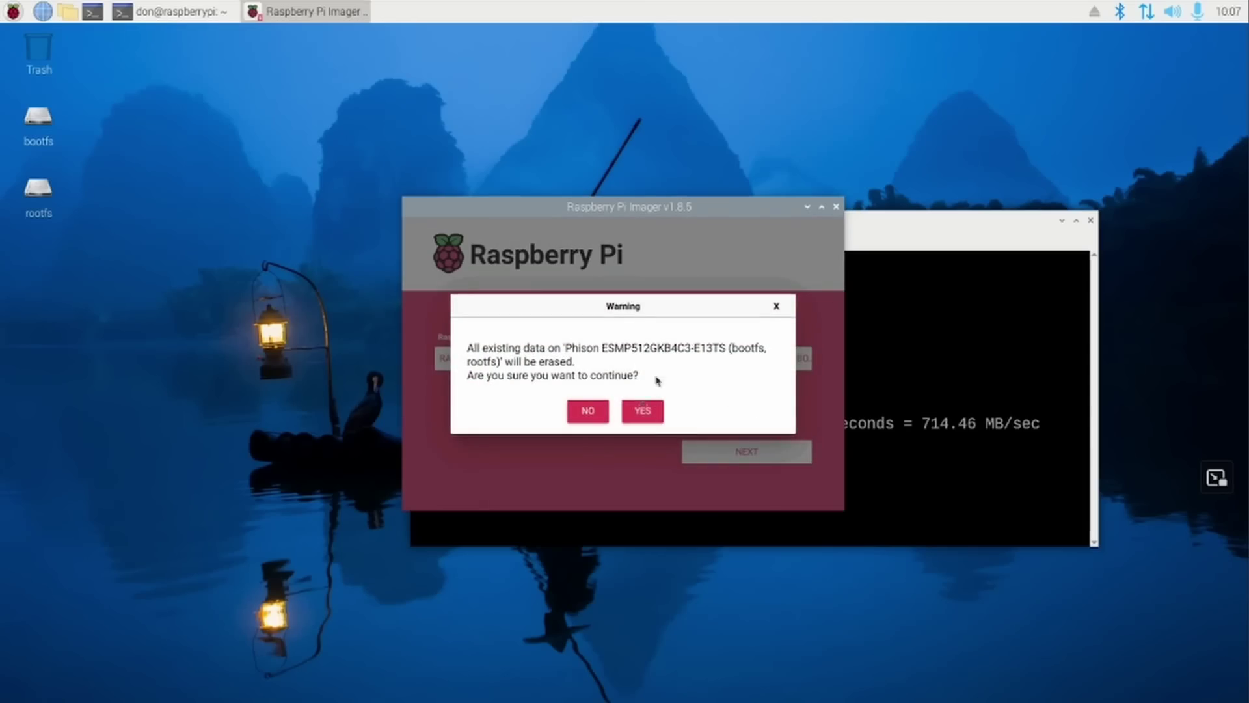
pyautogui.click(644, 412)
pyautogui.write('••')
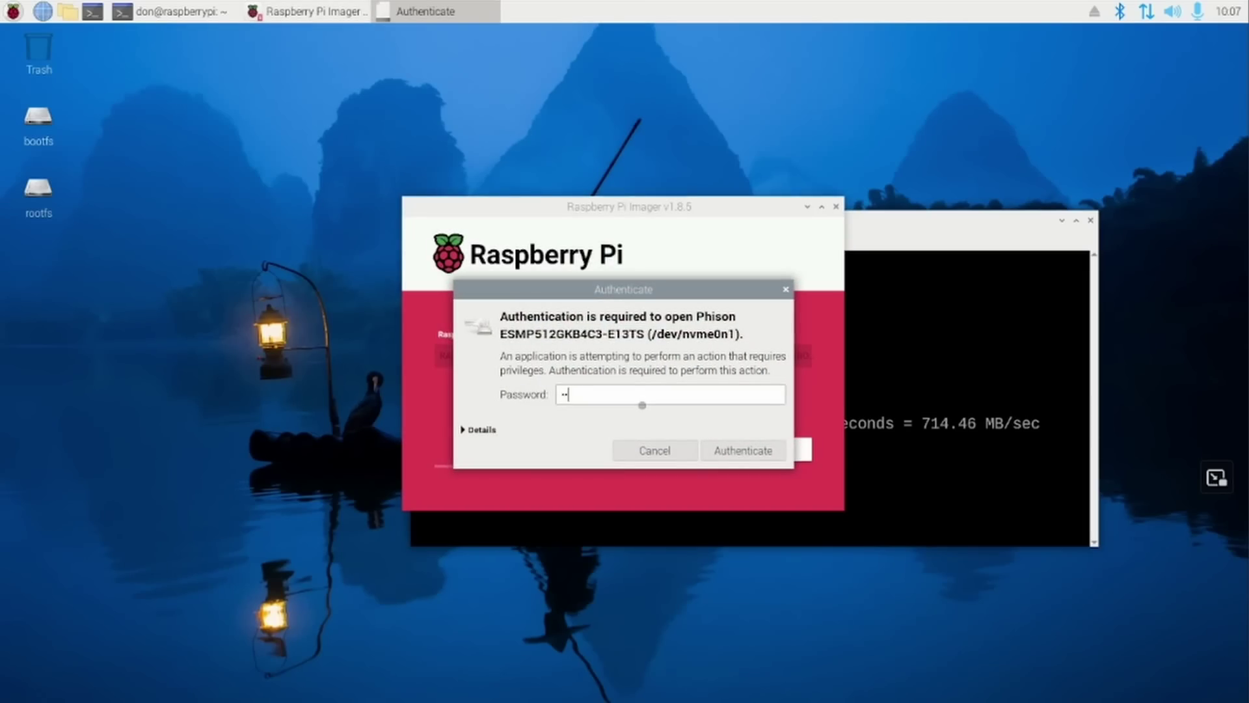
pyautogui.write('••••••')
pyautogui.press('Return')
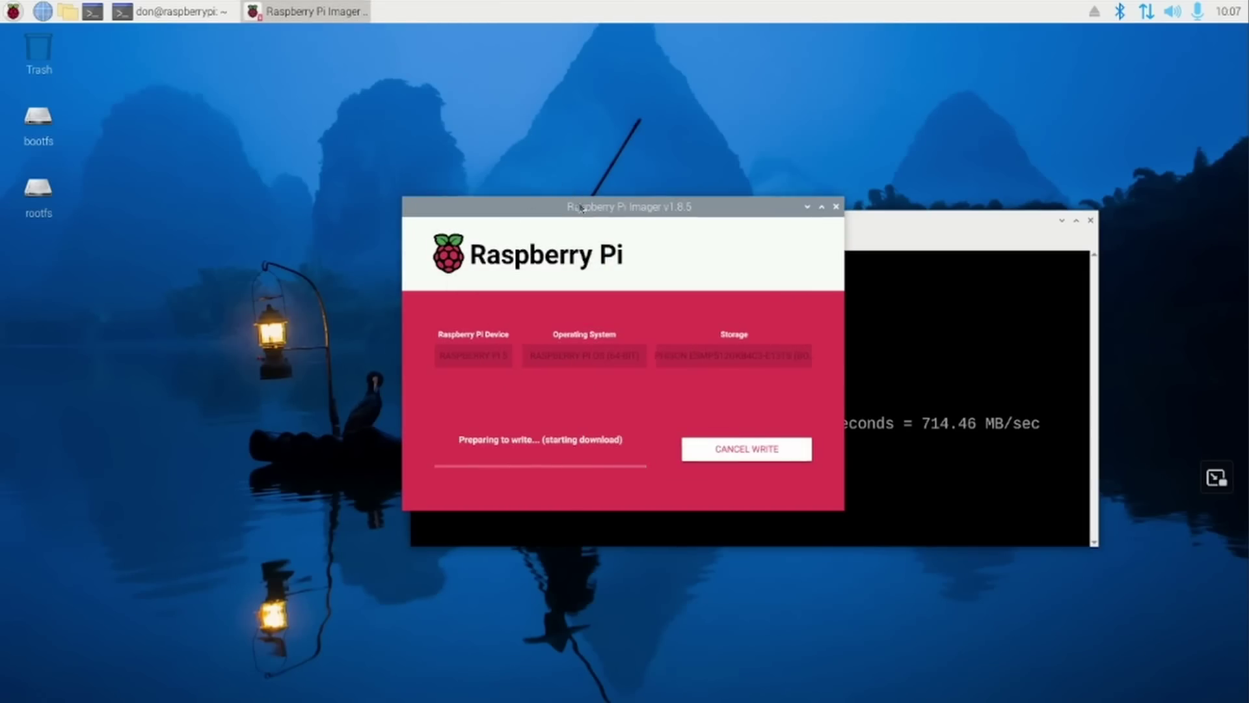
pyautogui.moveTo(581, 207); pyautogui.dragTo(276, 131)
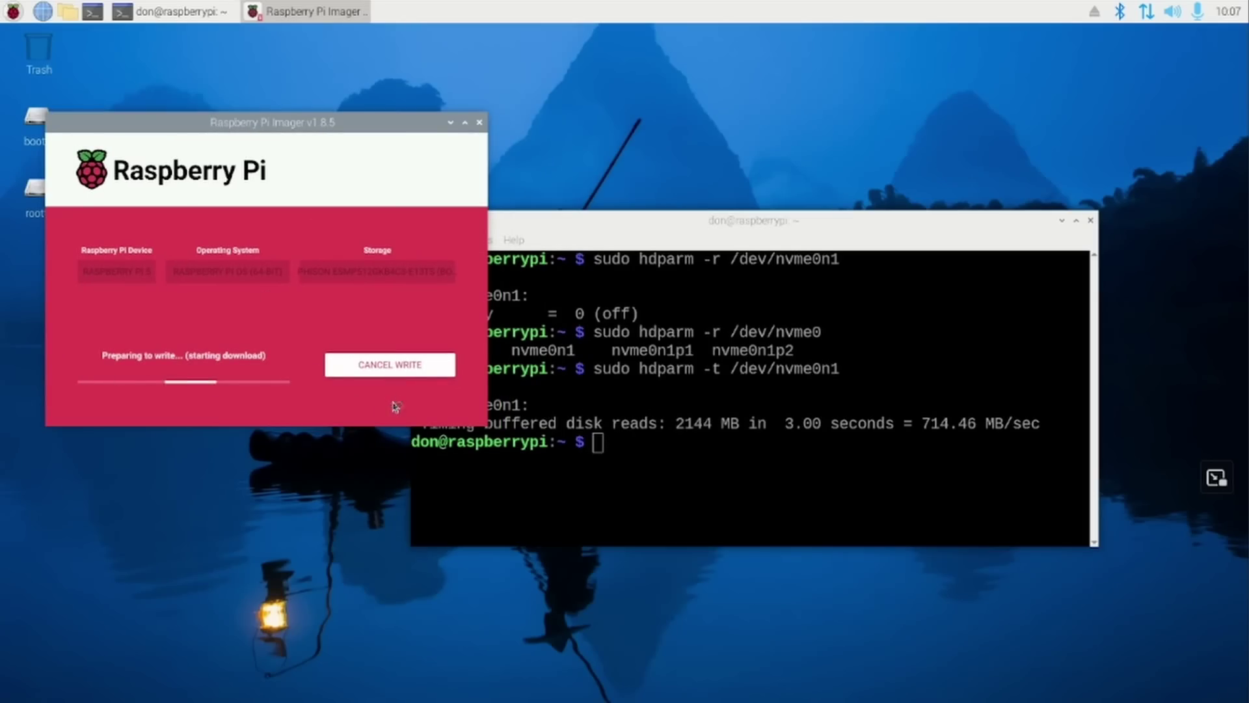
# - Bring the terminal forward, maximise it, and launch sudo raspi-config
pyautogui.click(733, 453)
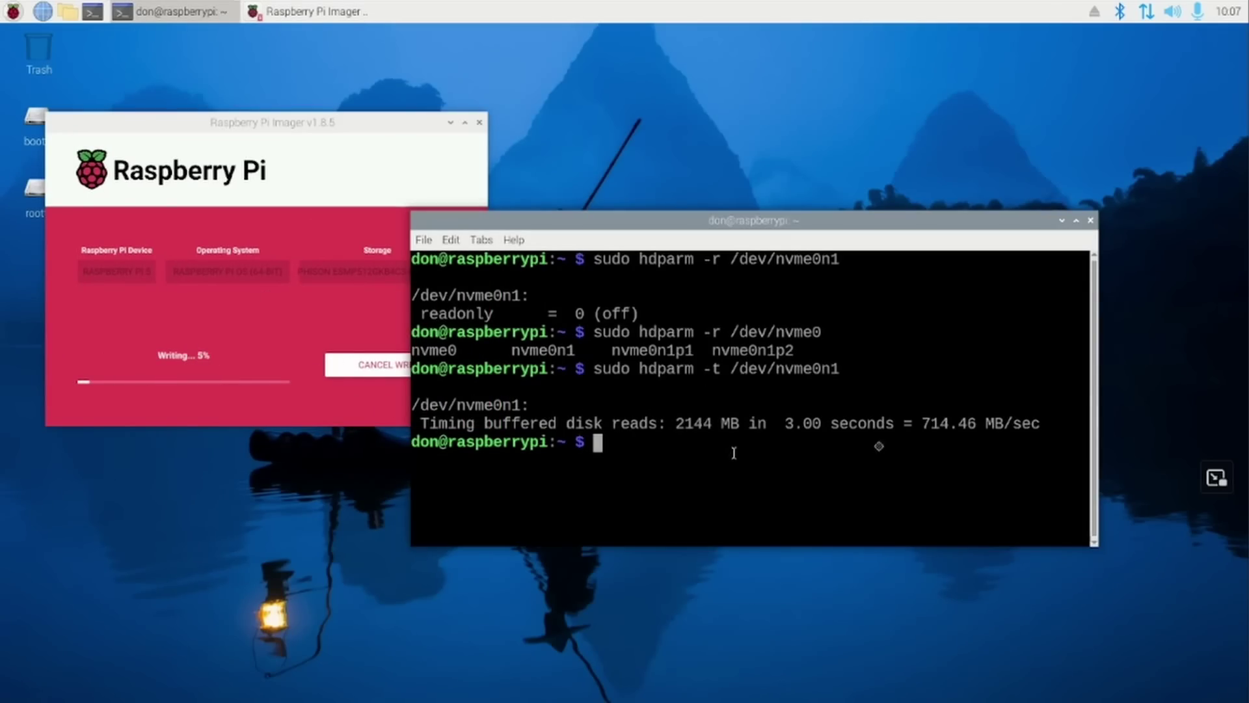
pyautogui.click(1076, 220)
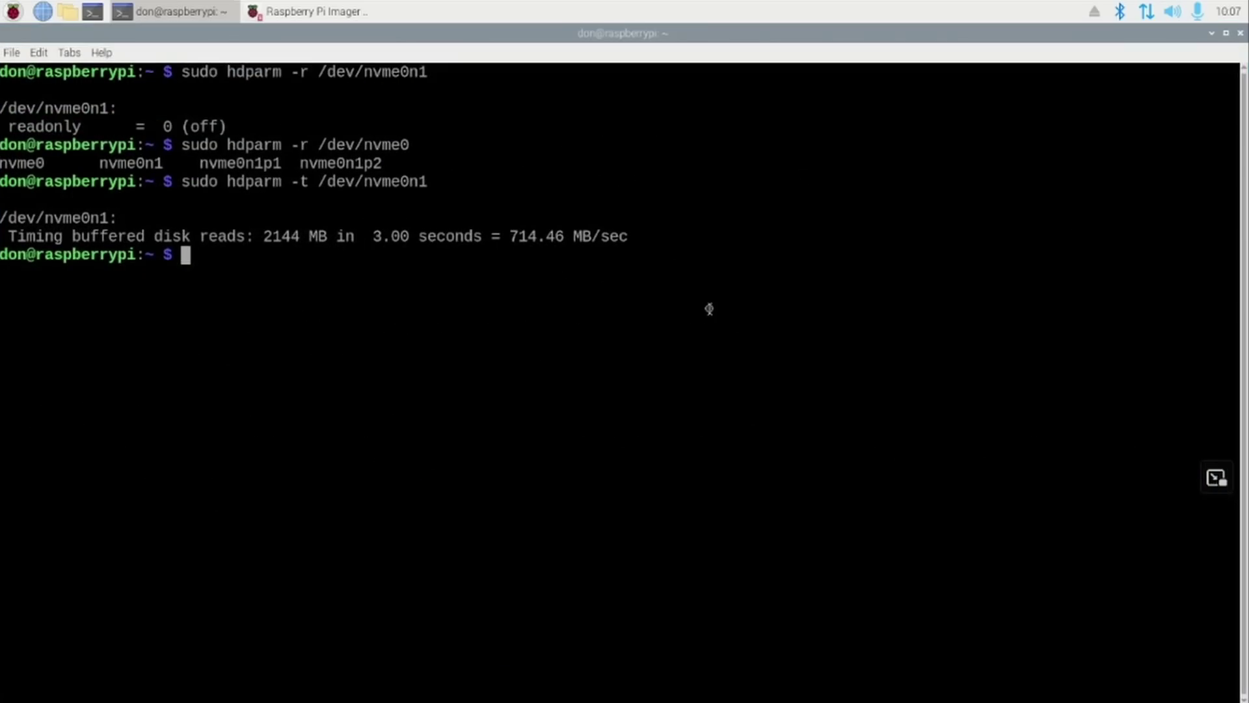
pyautogui.write('sudo rea')
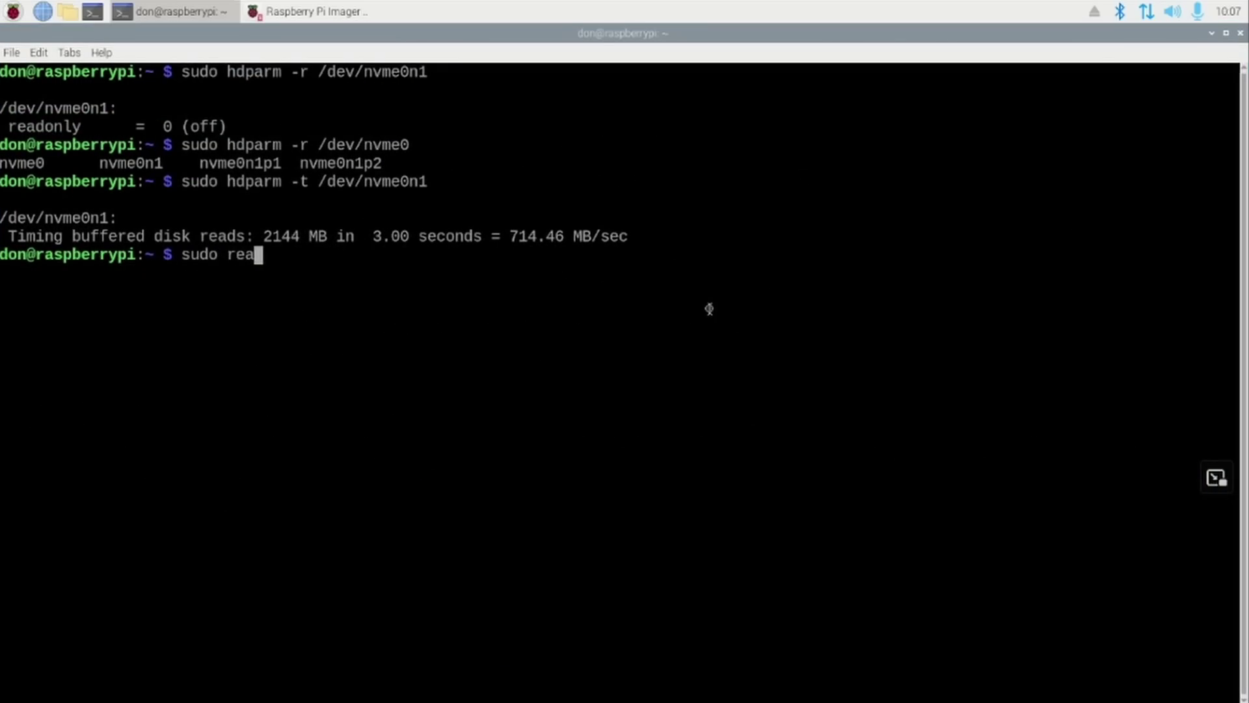
pyautogui.press('BackSpace')
pyautogui.press('BackSpace')
pyautogui.write('aspi-')
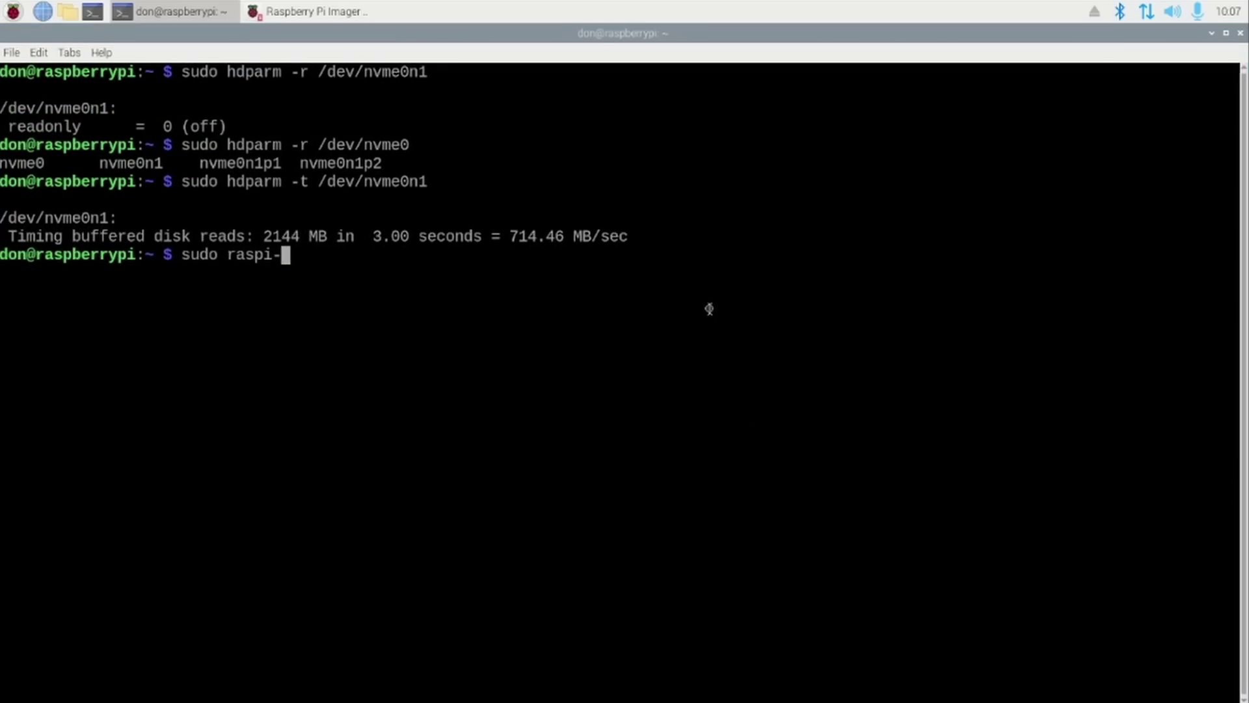
pyautogui.press('Tab')
pyautogui.press('Return')
# - Open the Boot Order setting under Advanced Options
pyautogui.press('Down')
pyautogui.press('Down')
pyautogui.press('Down')
pyautogui.press('Down')
pyautogui.press('Down')
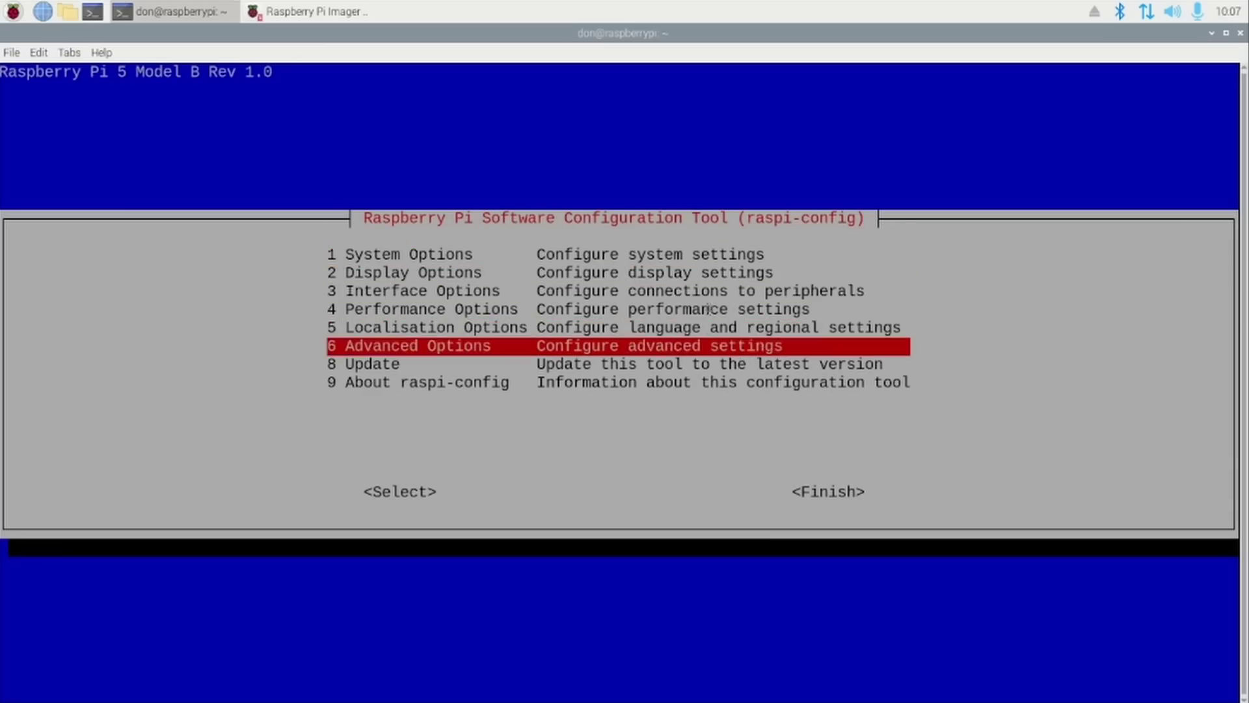
pyautogui.press('Return')
pyautogui.press('Down')
pyautogui.press('Down')
pyautogui.press('Down')
pyautogui.press('Down')
pyautogui.press('Up')
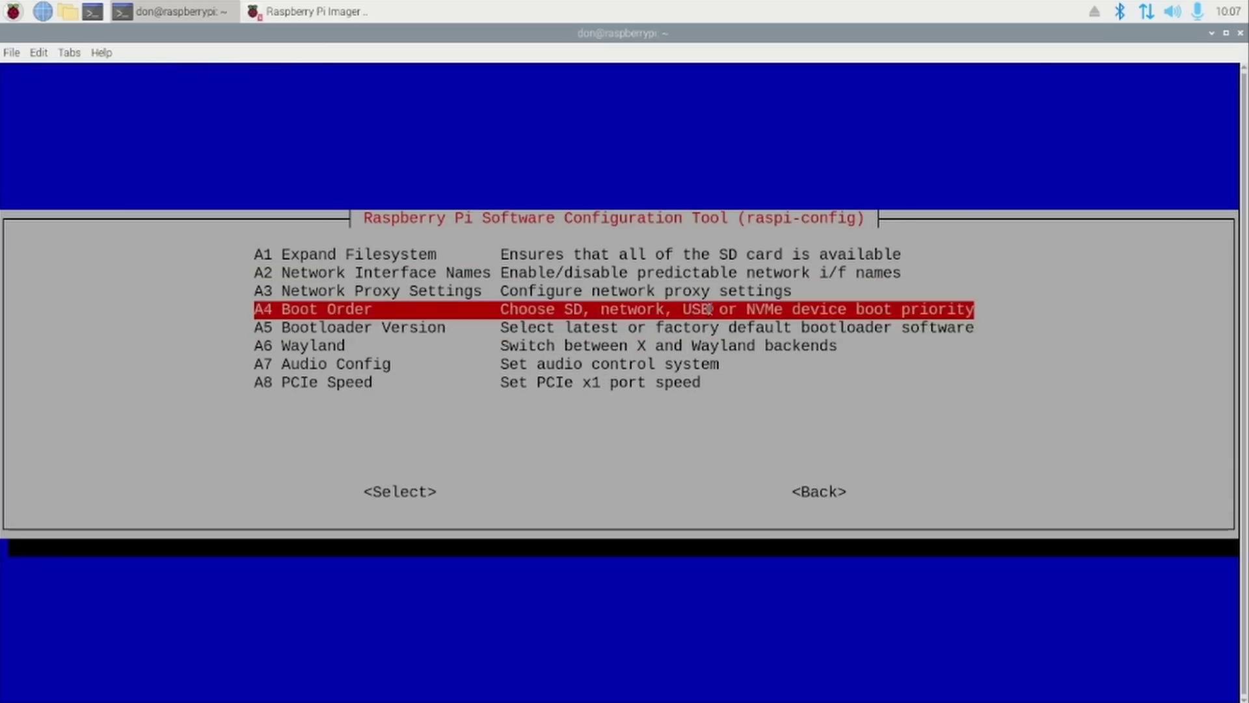
pyautogui.press('Return')
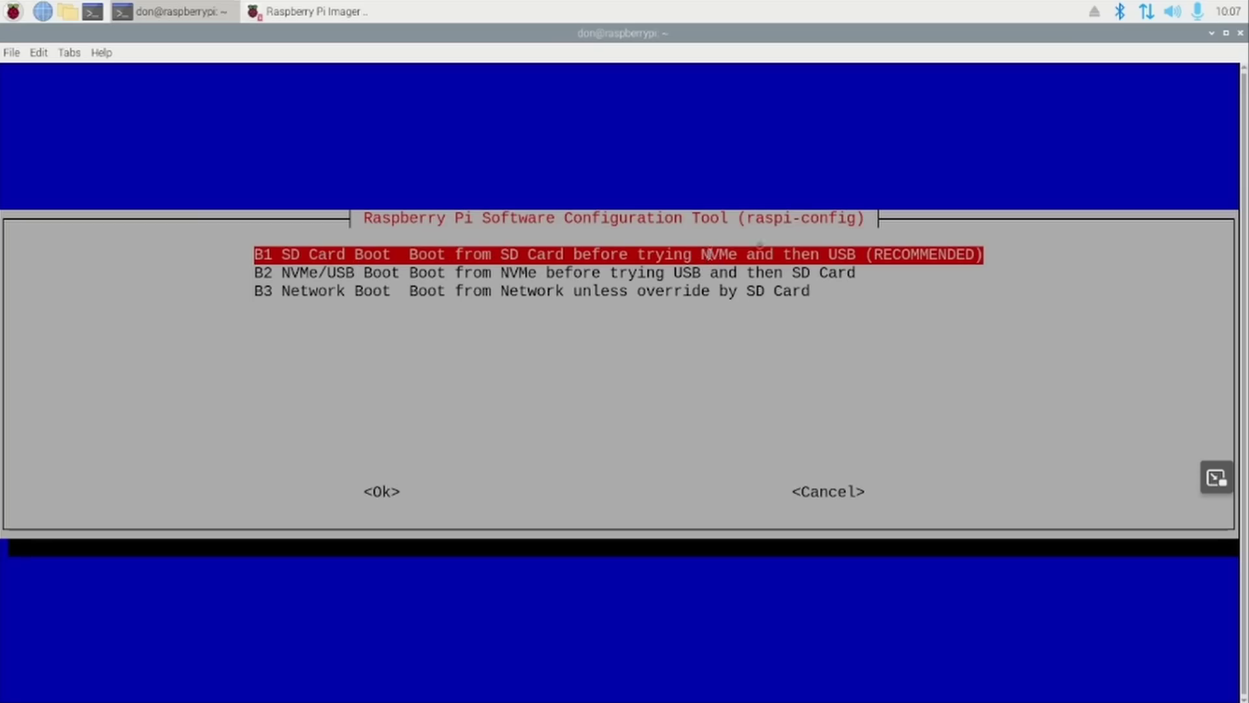
# - Compare the SD Card Boot and NVMe/USB Boot options' descriptions
pyautogui.moveTo(702, 252)
pyautogui.mouseDown()
pyautogui.moveTo(739, 255)
pyautogui.moveTo(708, 251)
pyautogui.mouseUp()
pyautogui.moveTo(503, 259); pyautogui.dragTo(576, 257)
pyautogui.click(636, 253)
pyautogui.press('Down')
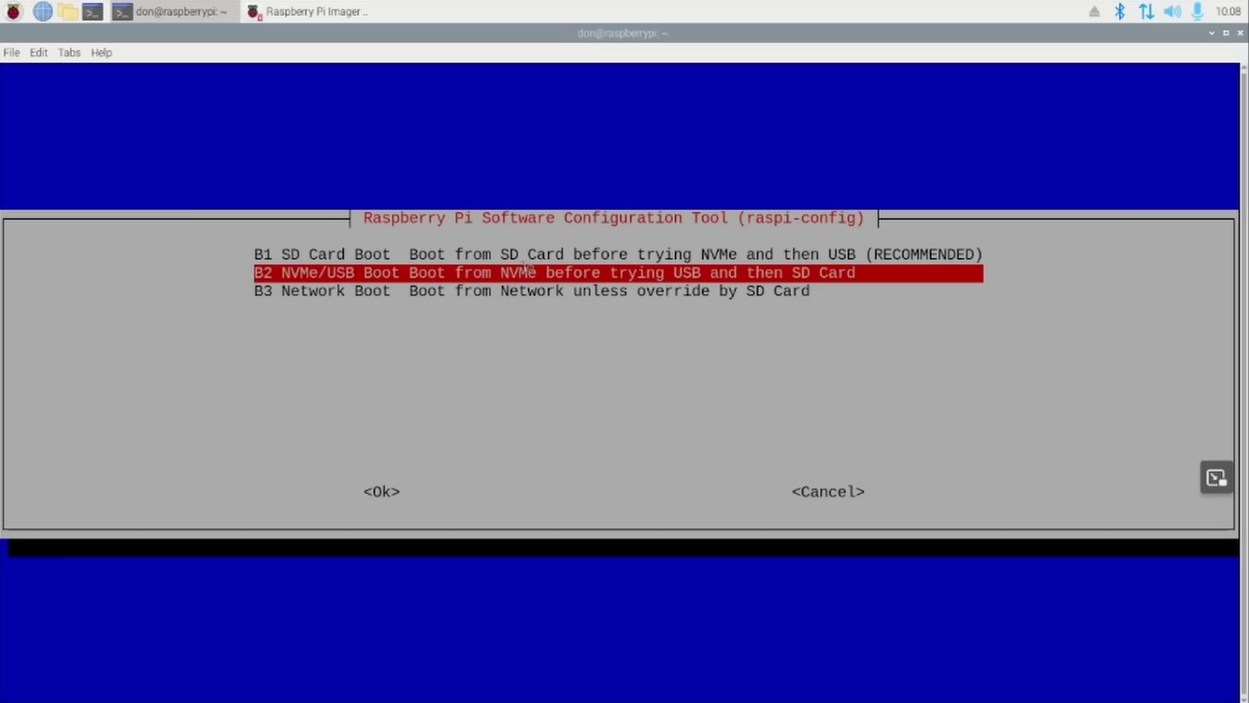
pyautogui.moveTo(672, 272); pyautogui.dragTo(711, 274)
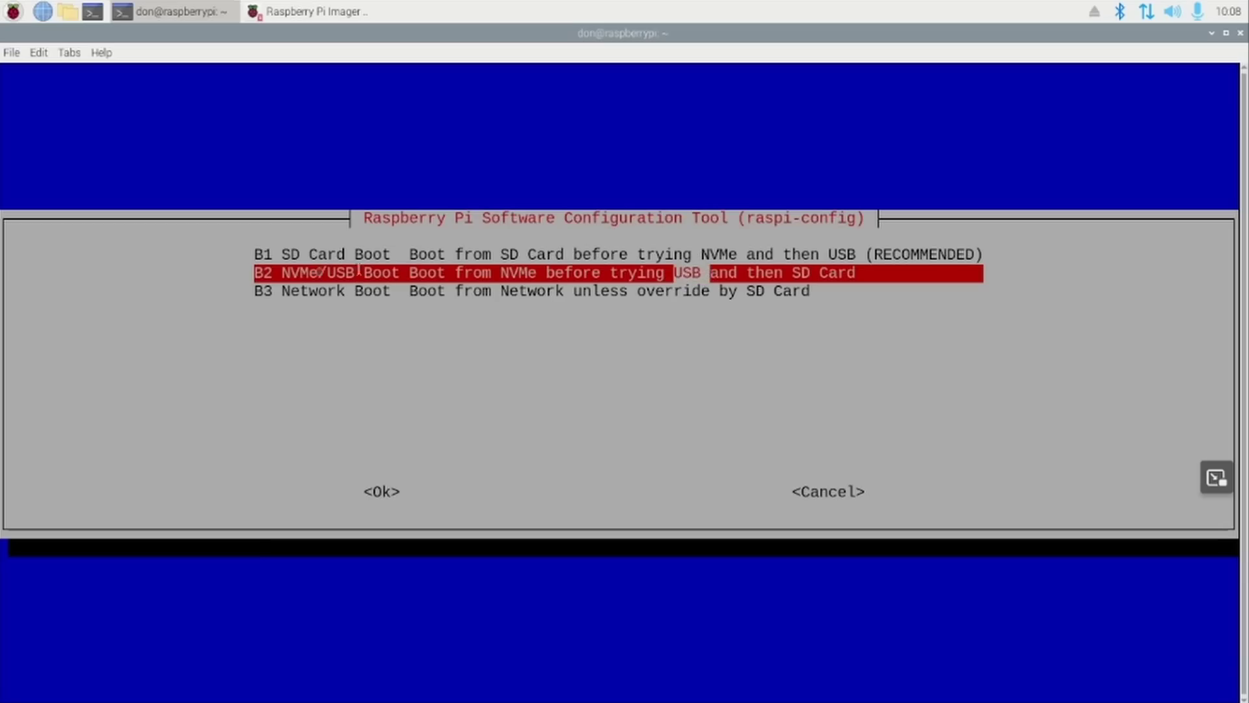
pyautogui.click(258, 255)
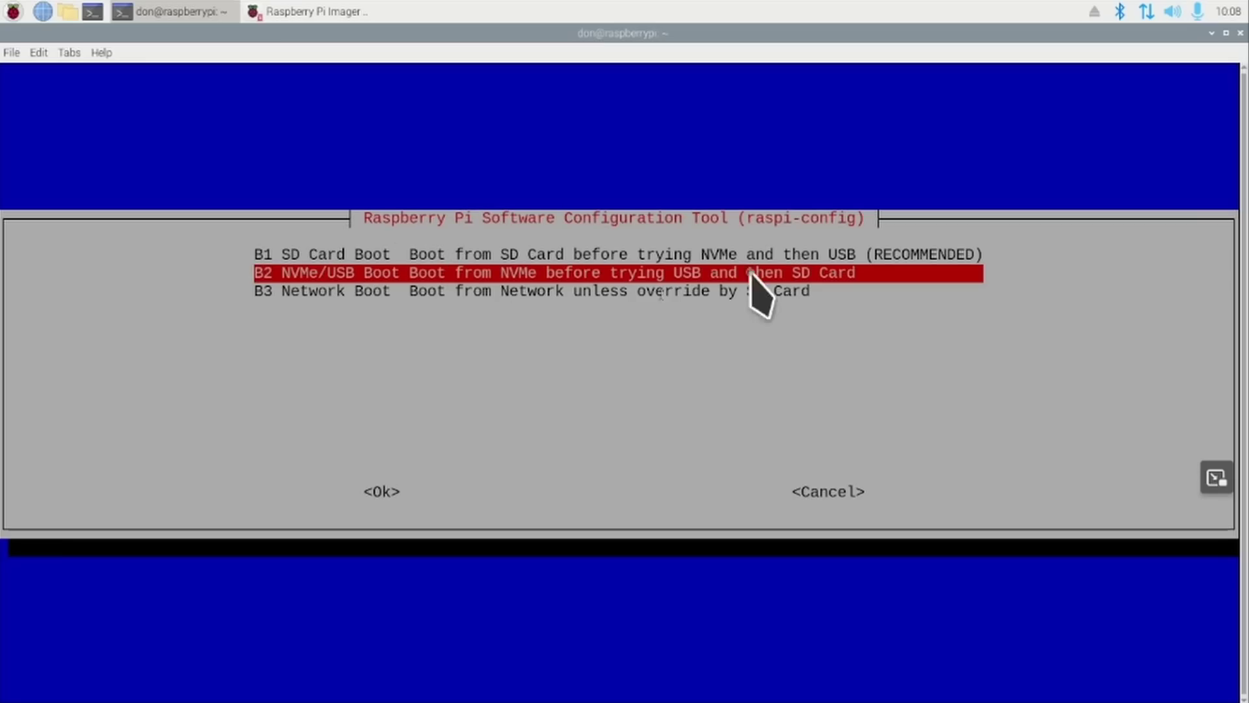
pyautogui.press('Up')
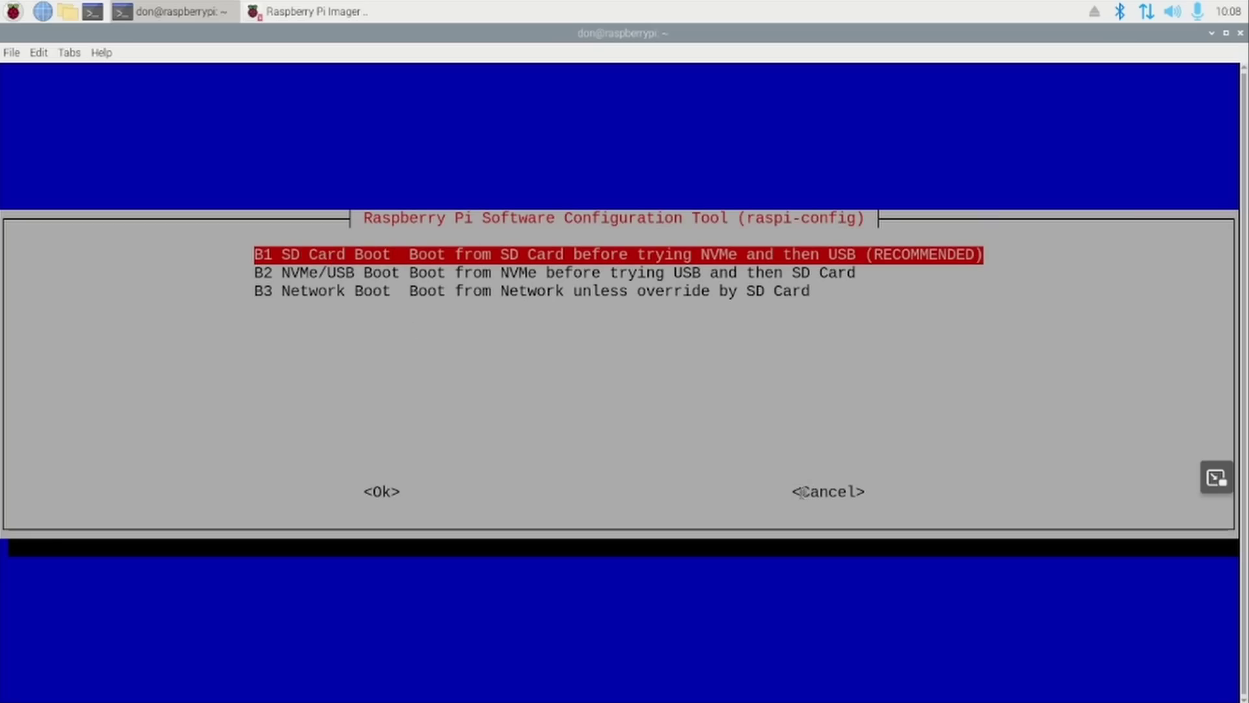
# - Back out without changing boot order, exit raspi-config, and minimise the terminal
pyautogui.press('Tab')
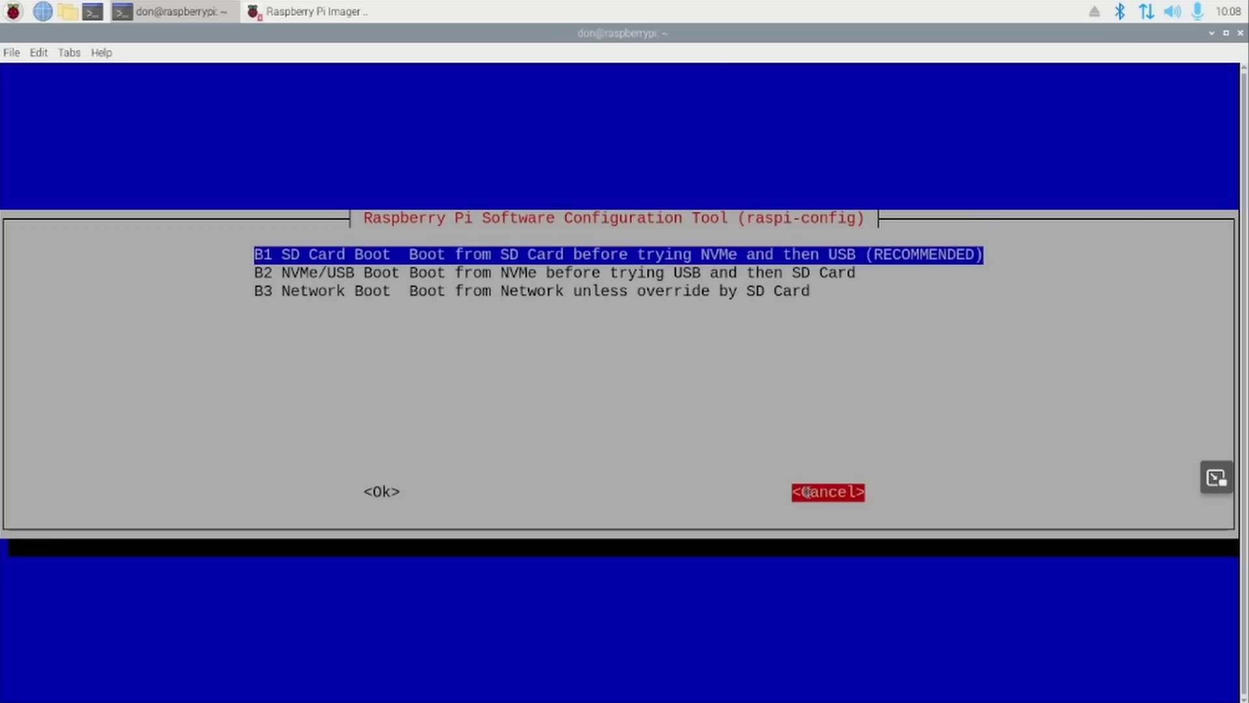
pyautogui.press('Tab')
pyautogui.press('Return')
pyautogui.press('Tab')
pyautogui.press('Tab')
pyautogui.press('Return')
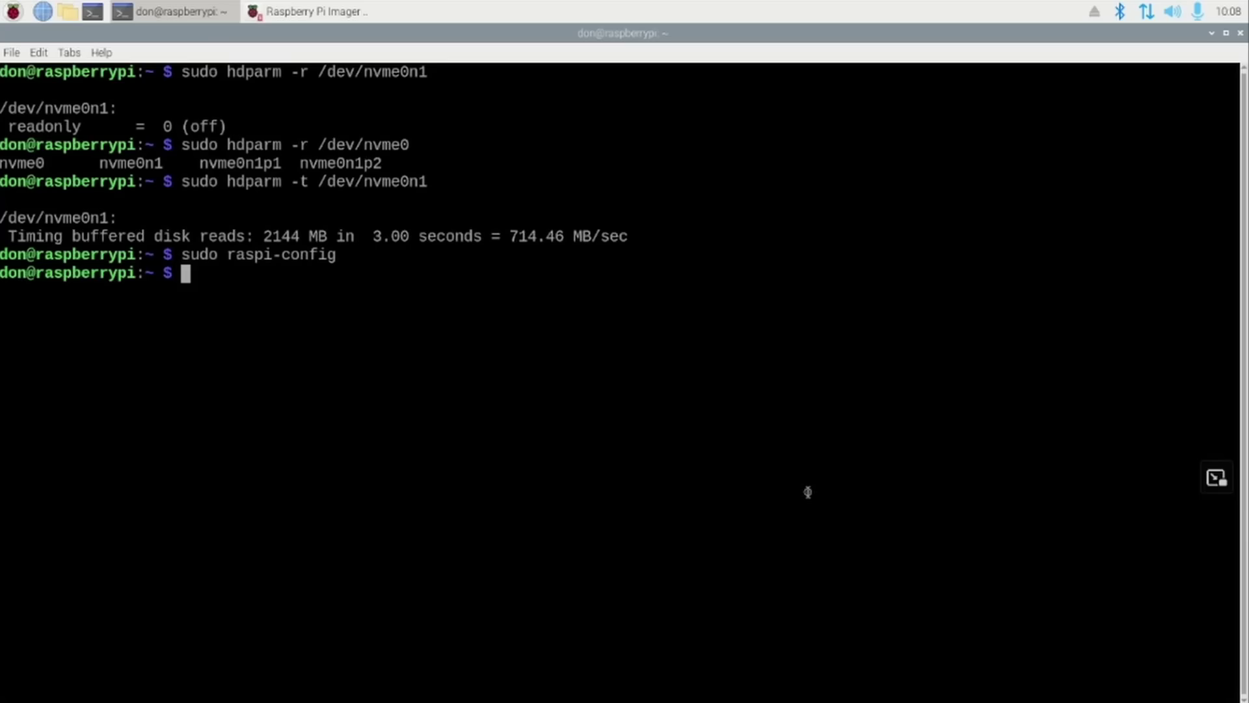
pyautogui.click(1212, 33)
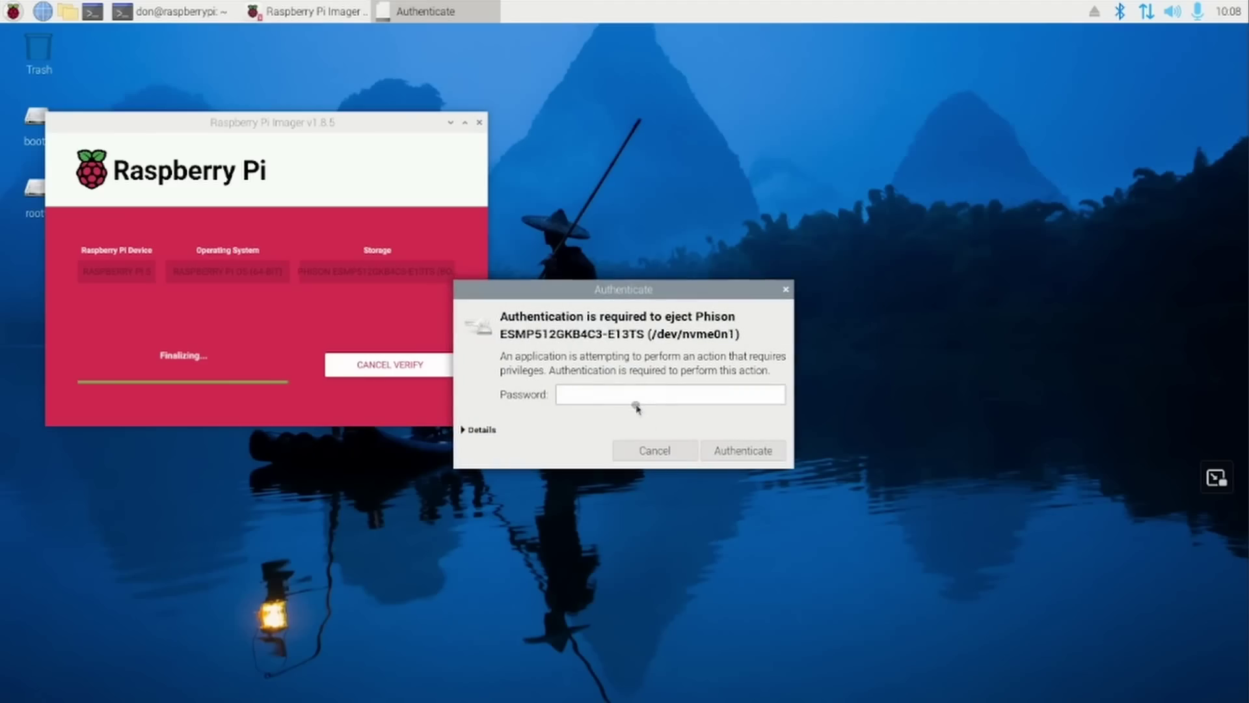
# - Approve ejecting the Phison drive, acknowledge the successful write, and close Imager
pyautogui.press('Return')
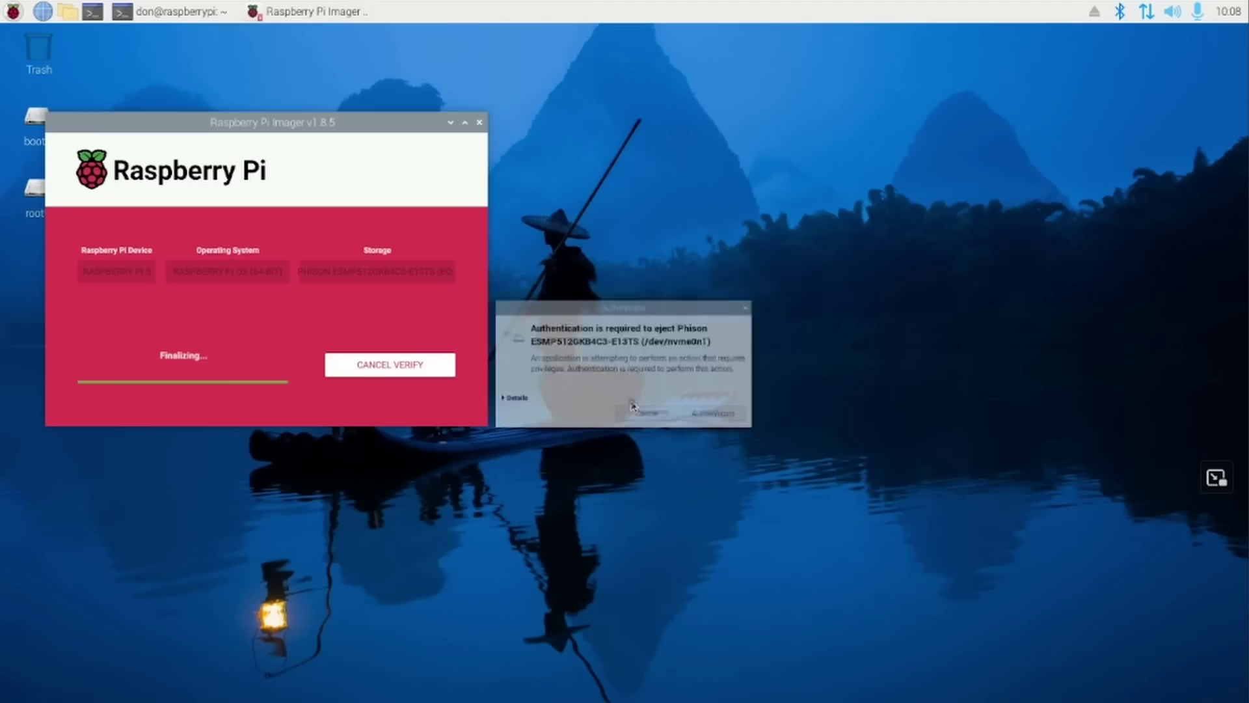
pyautogui.click(271, 336)
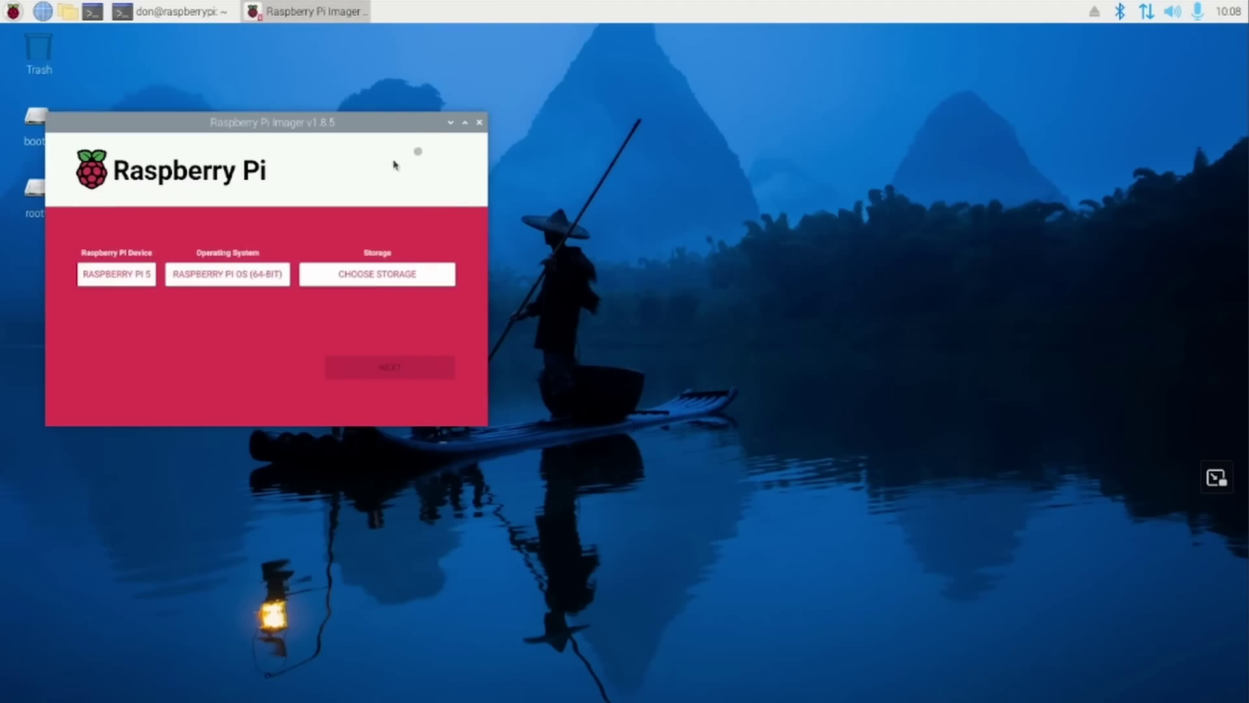
pyautogui.click(479, 122)
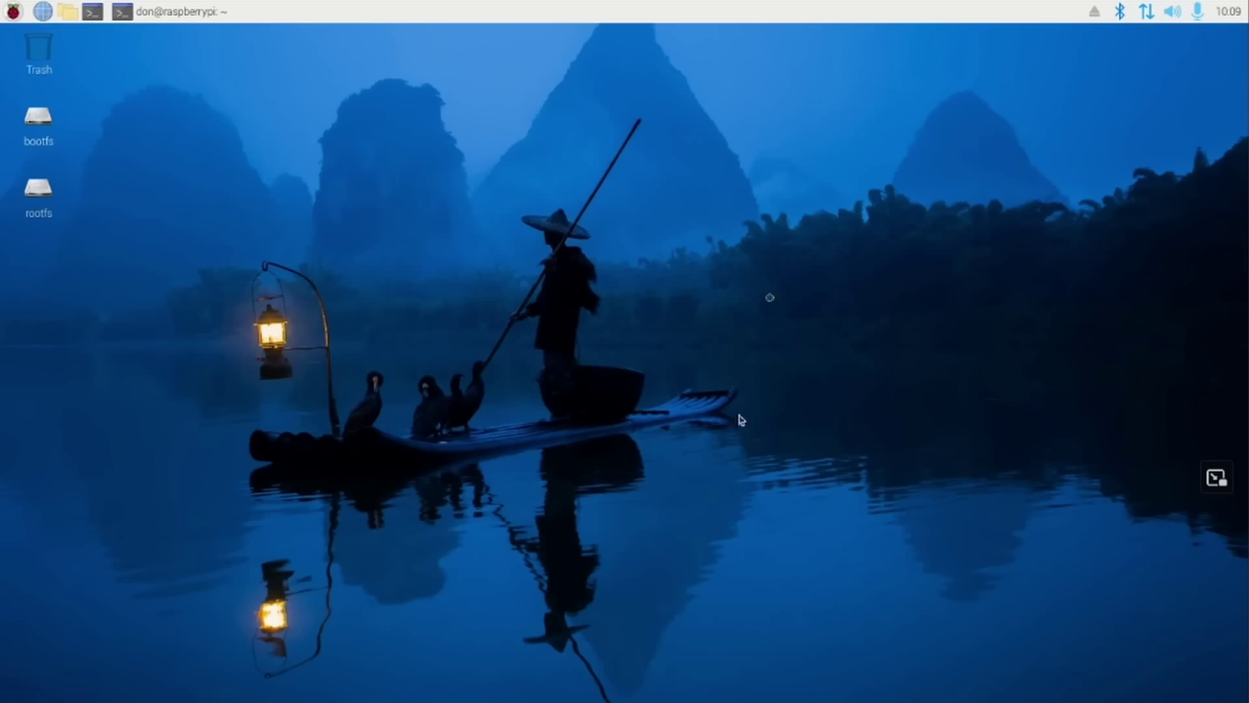
# - Restore the terminal, view processes in htop, quit it, and close the terminal
pyautogui.click(148, 11)
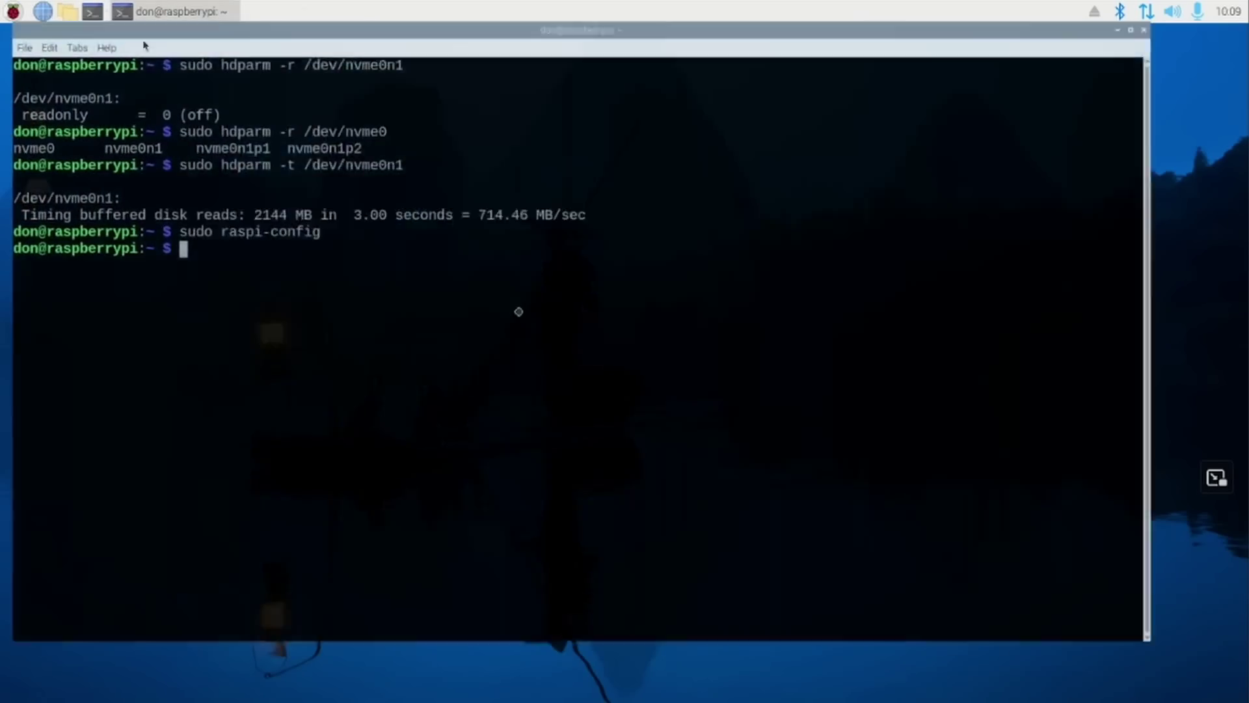
pyautogui.write('htop')
pyautogui.press('Return')
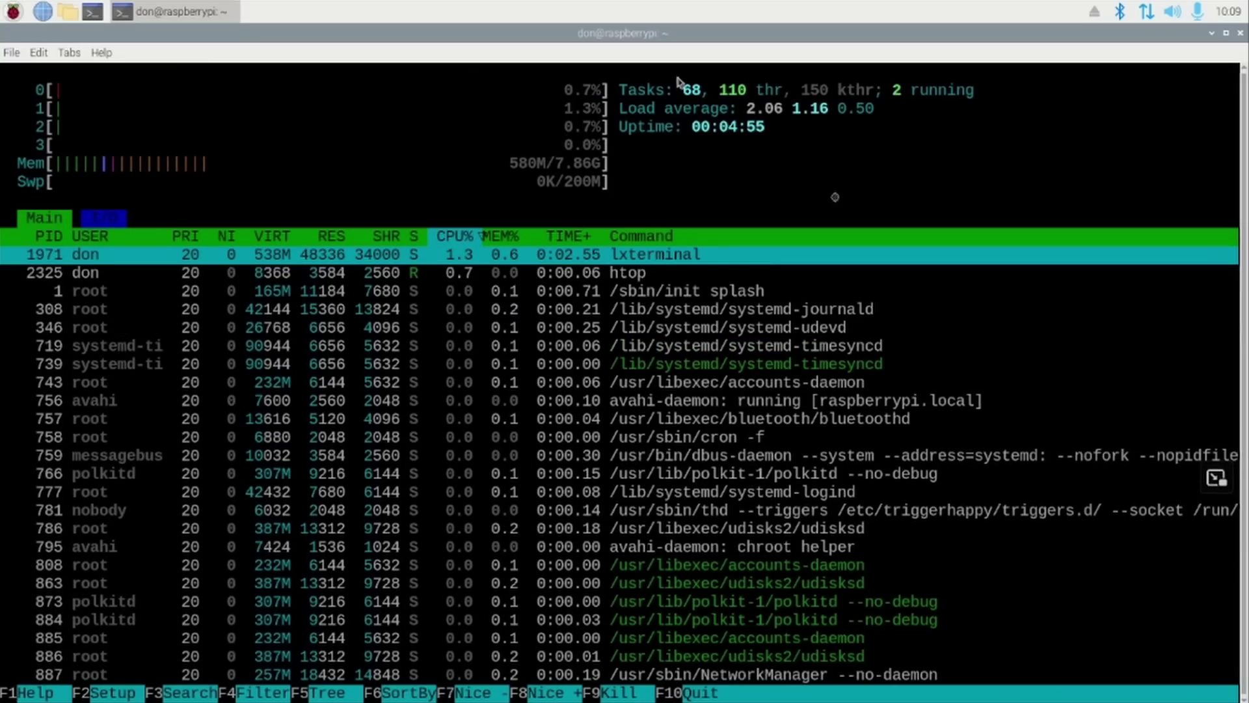
pyautogui.press('q')
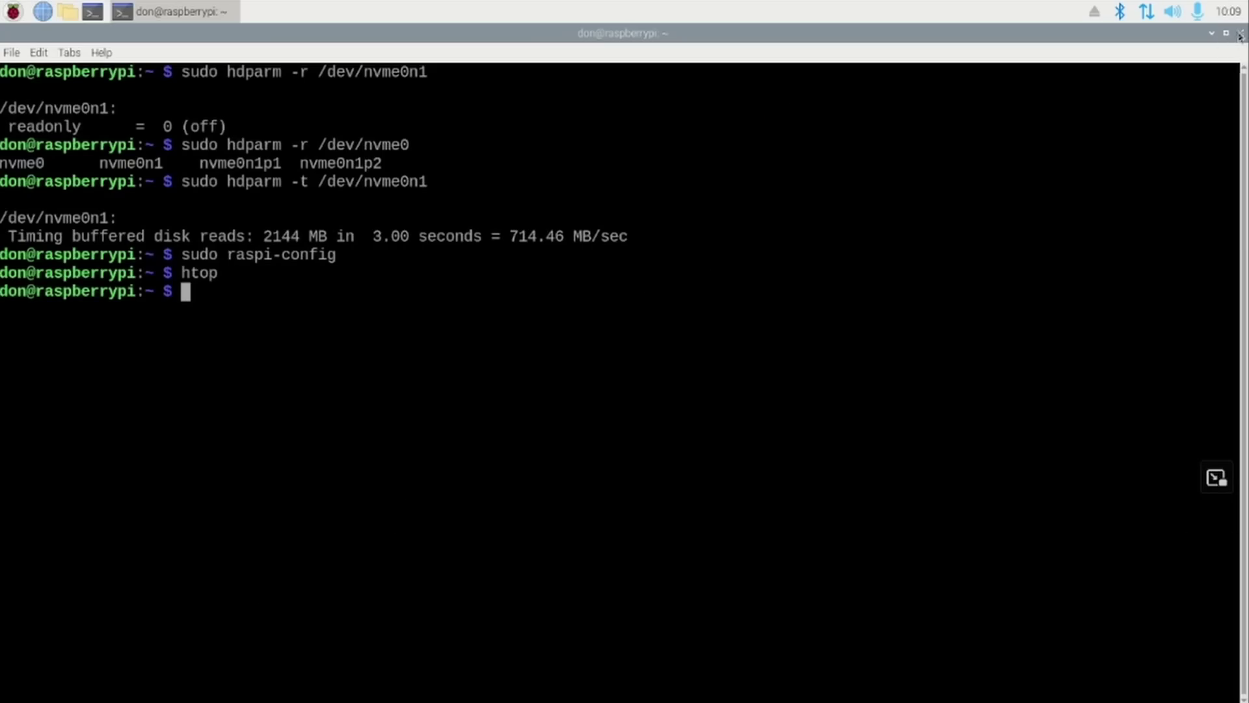
pyautogui.click(1239, 34)
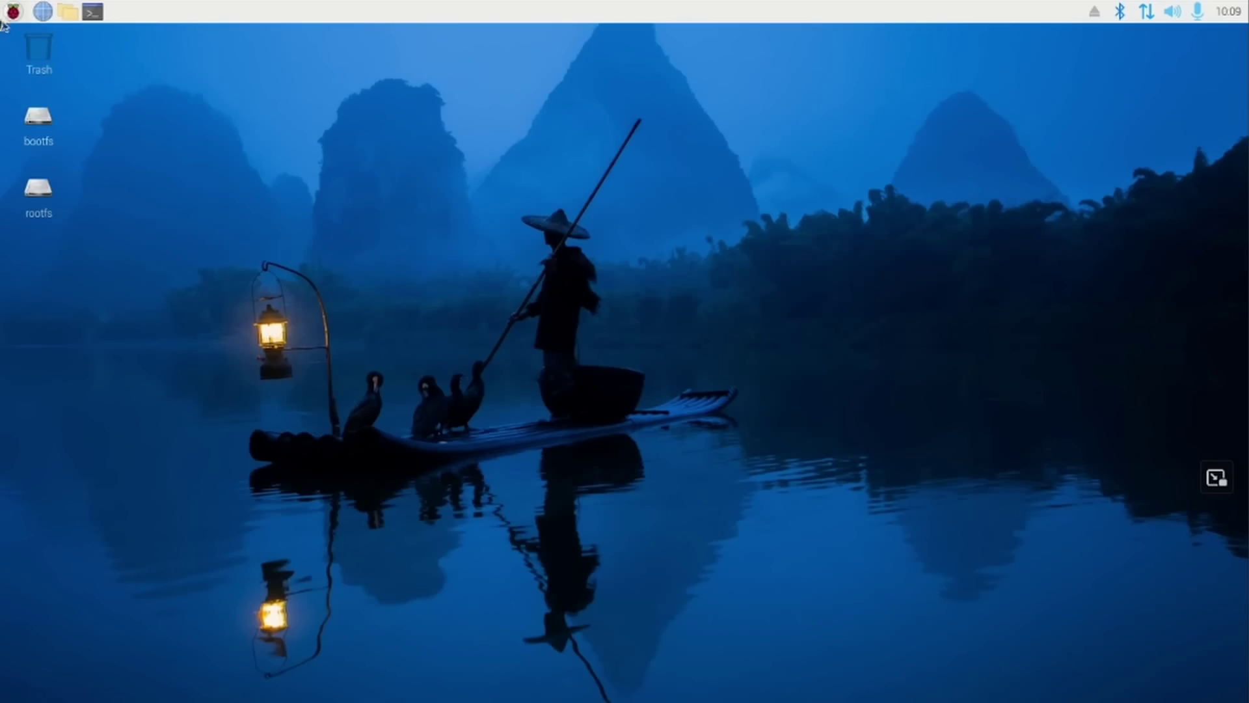
# - Open Firefox to its welcome page, close it, then choose Logout from the Raspberry Pi menu
pyautogui.click(43, 12)
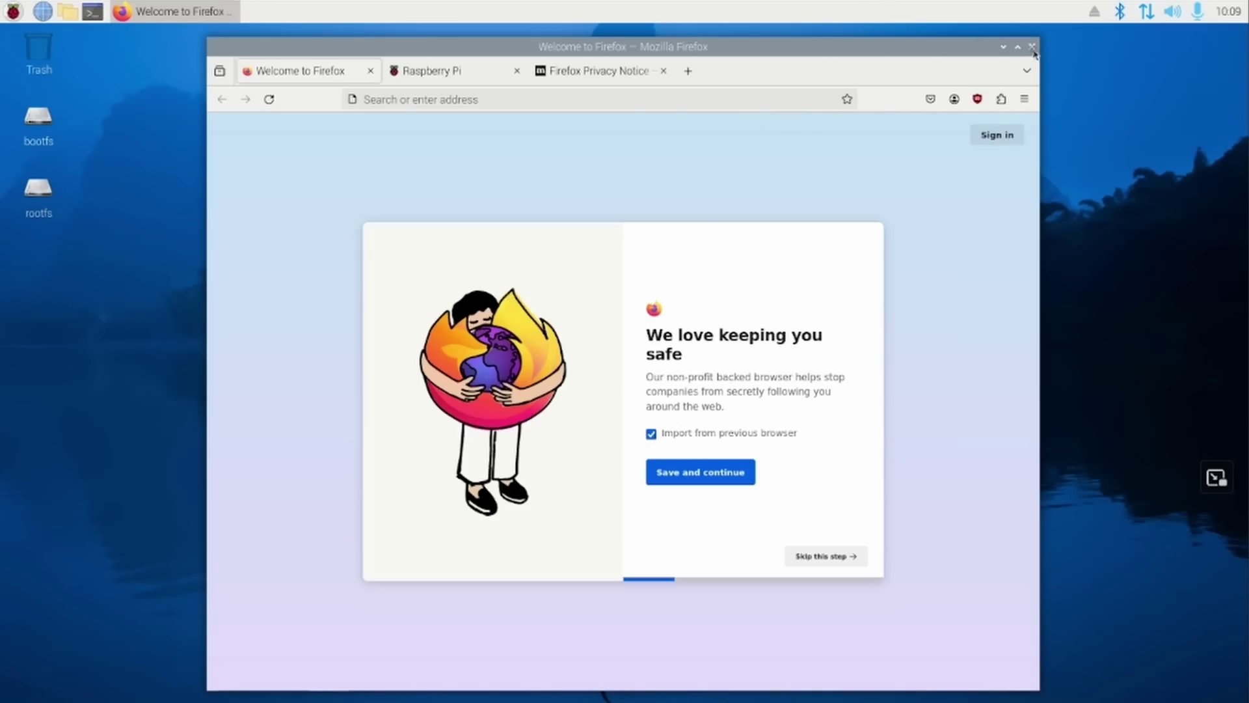
pyautogui.click(1032, 46)
pyautogui.click(13, 11)
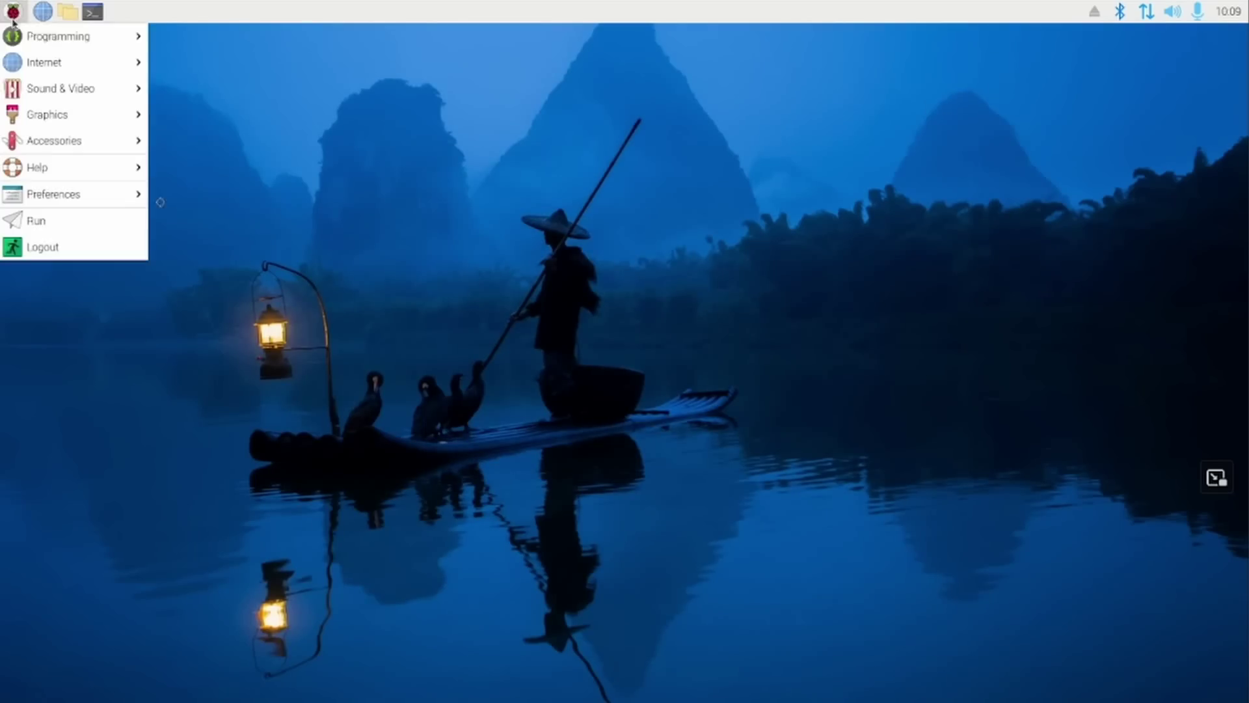
pyautogui.click(99, 259)
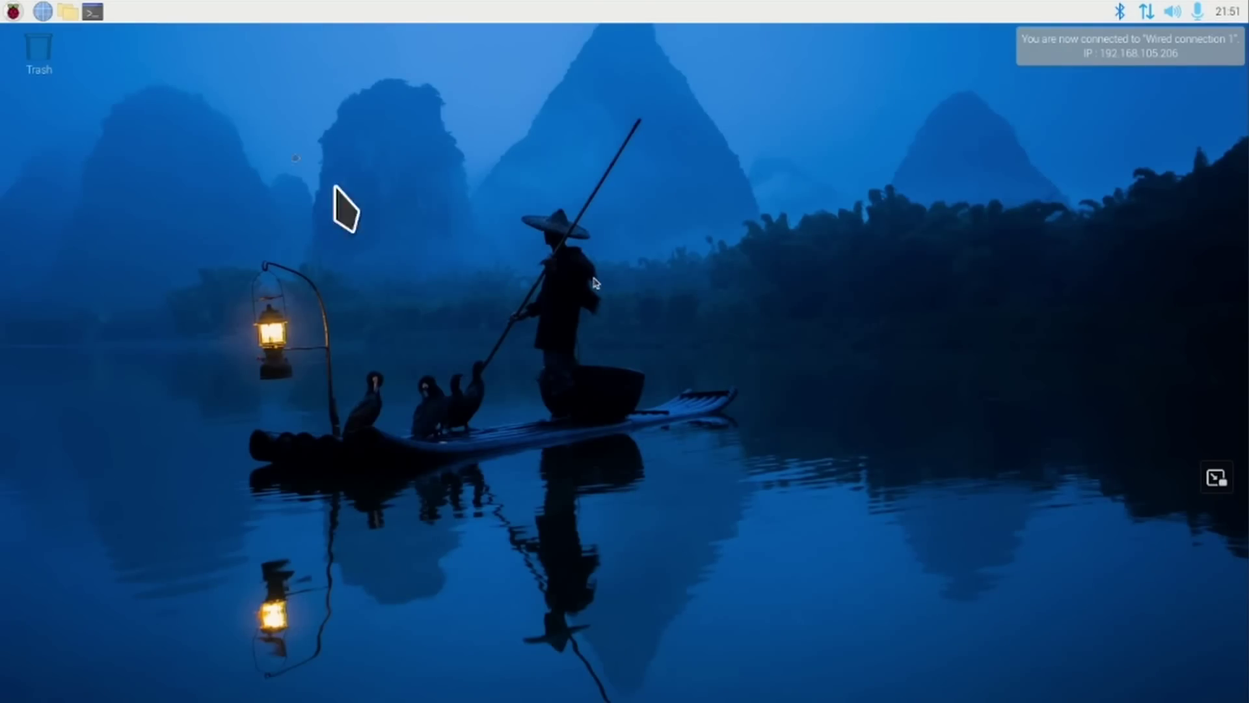
# - Open a terminal, enlarge its text with Ctrl+Plus, and run htop to check uptime
pyautogui.click(98, 21)
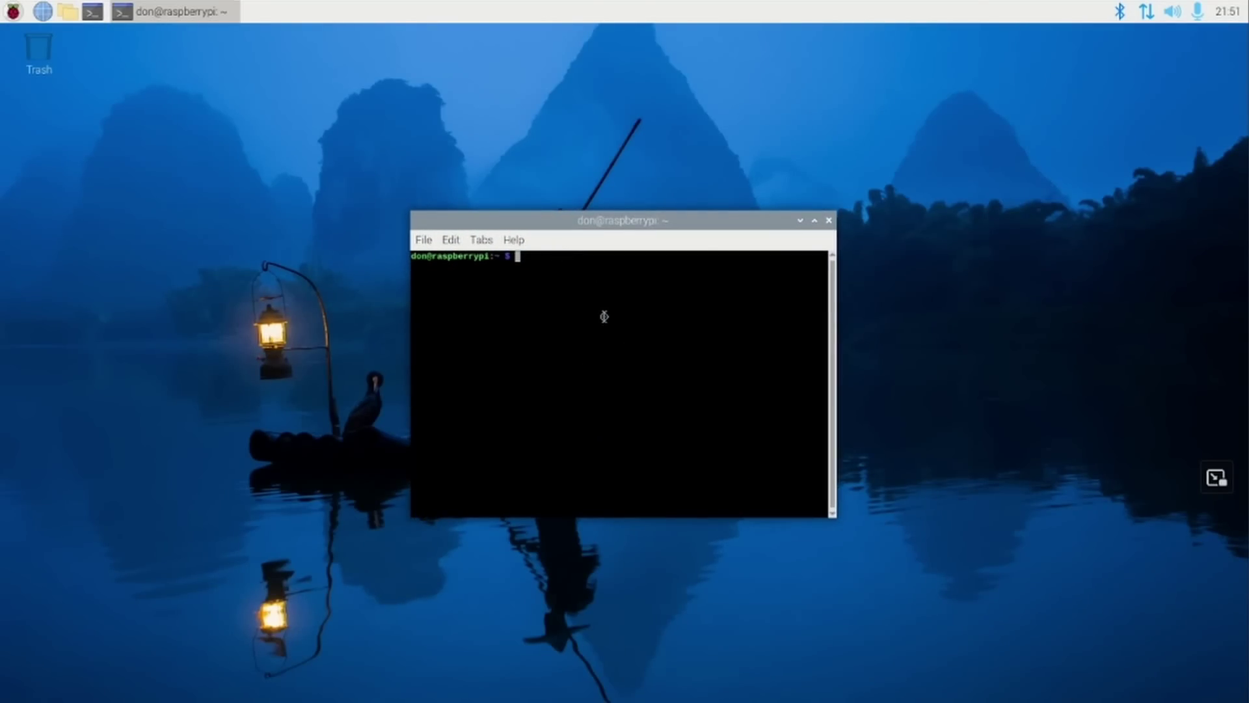
pyautogui.hotkey('ctrl', '+')
pyautogui.hotkey('ctrl', '+')
pyautogui.hotkey('ctrl', '+')
pyautogui.hotkey('ctrl', '+')
pyautogui.hotkey('ctrl', '+')
pyautogui.hotkey('ctrl', '+')
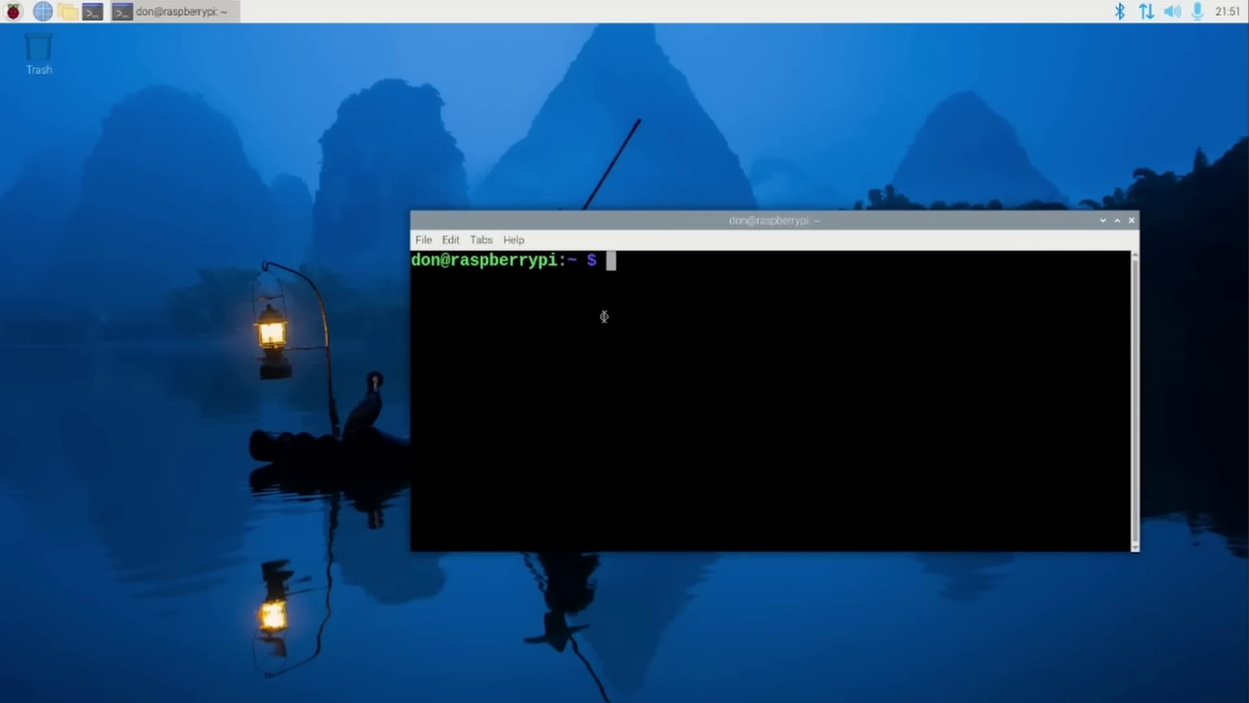
pyautogui.write('htop')
pyautogui.press('Return')
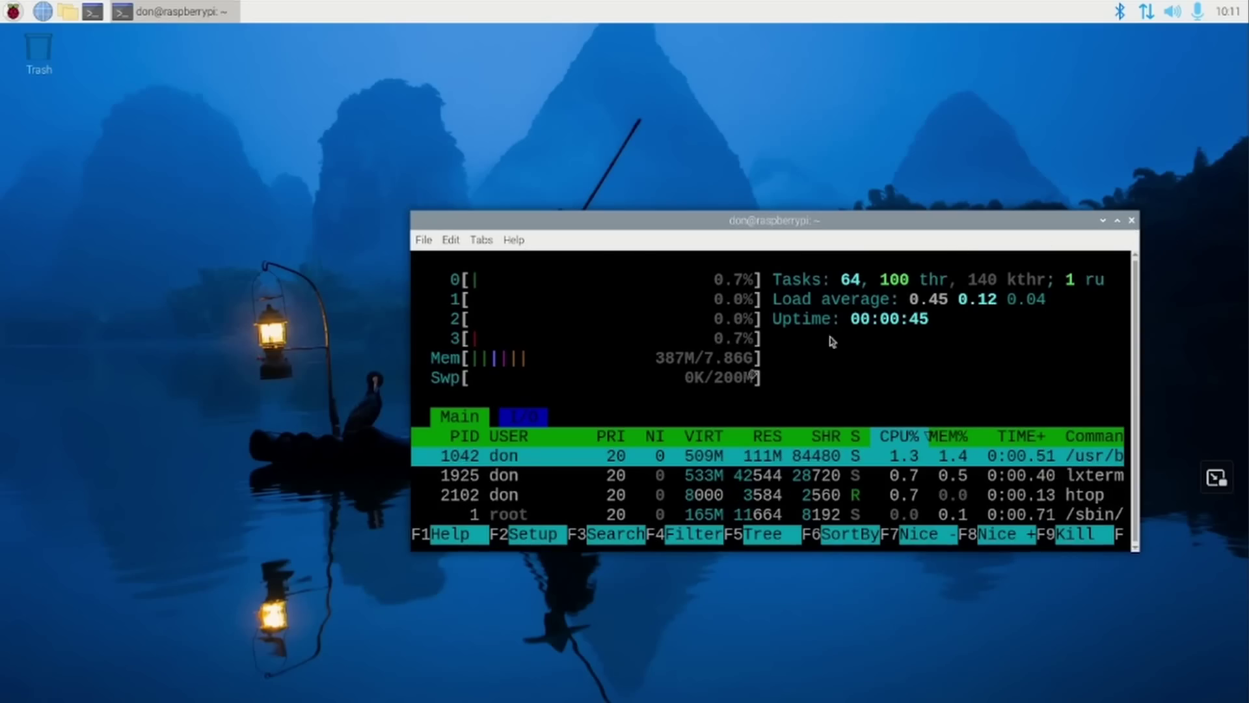
# - Quit htop, close the terminal, and open the Raspberry Pi applications menu
pyautogui.press('q')
pyautogui.click(1131, 221)
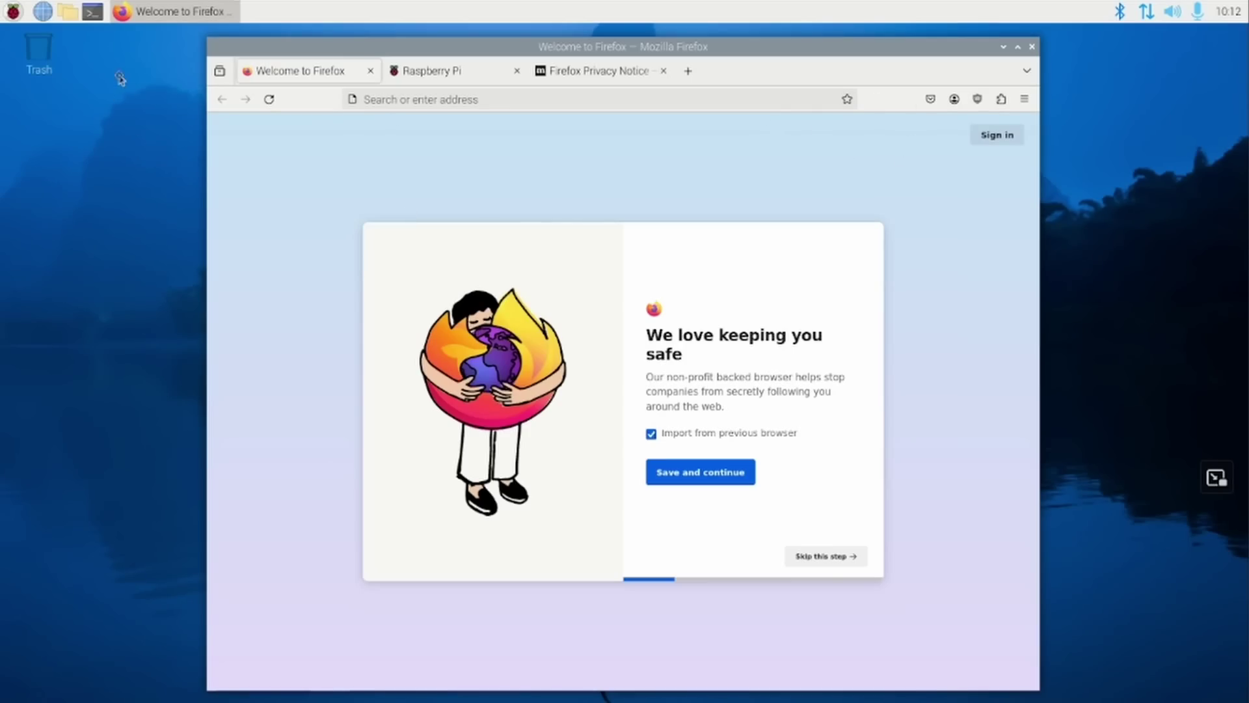
pyautogui.click(13, 11)
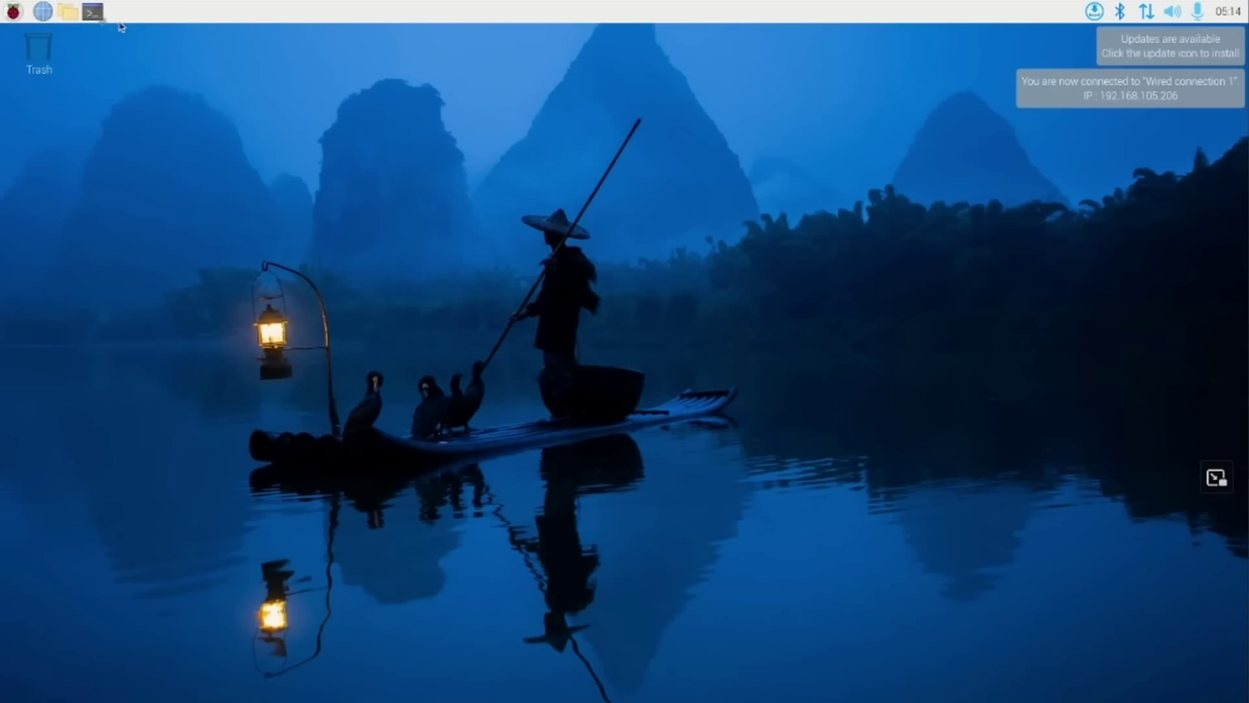
# - Open a new terminal with enlarged text and run htop, showing about 28 seconds uptime
pyautogui.click(92, 11)
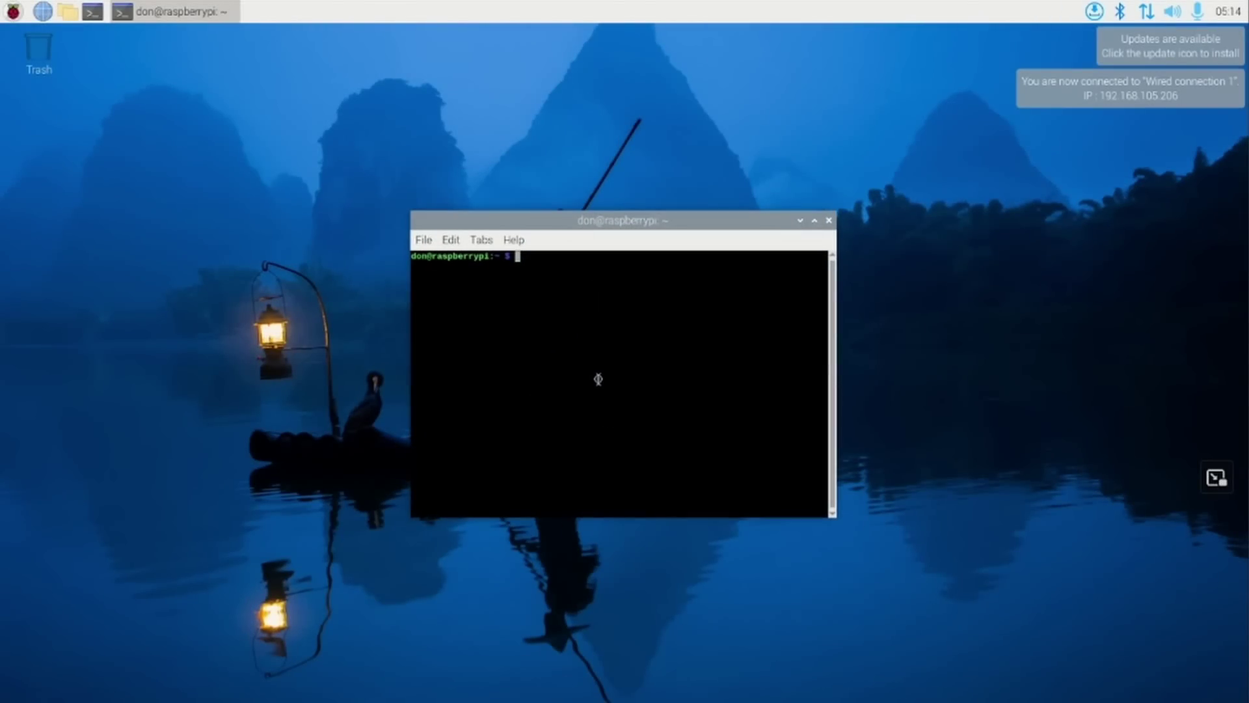
pyautogui.hotkey('ctrl', '+')
pyautogui.hotkey('ctrl', '+')
pyautogui.hotkey('ctrl', '+')
pyautogui.hotkey('ctrl', '+')
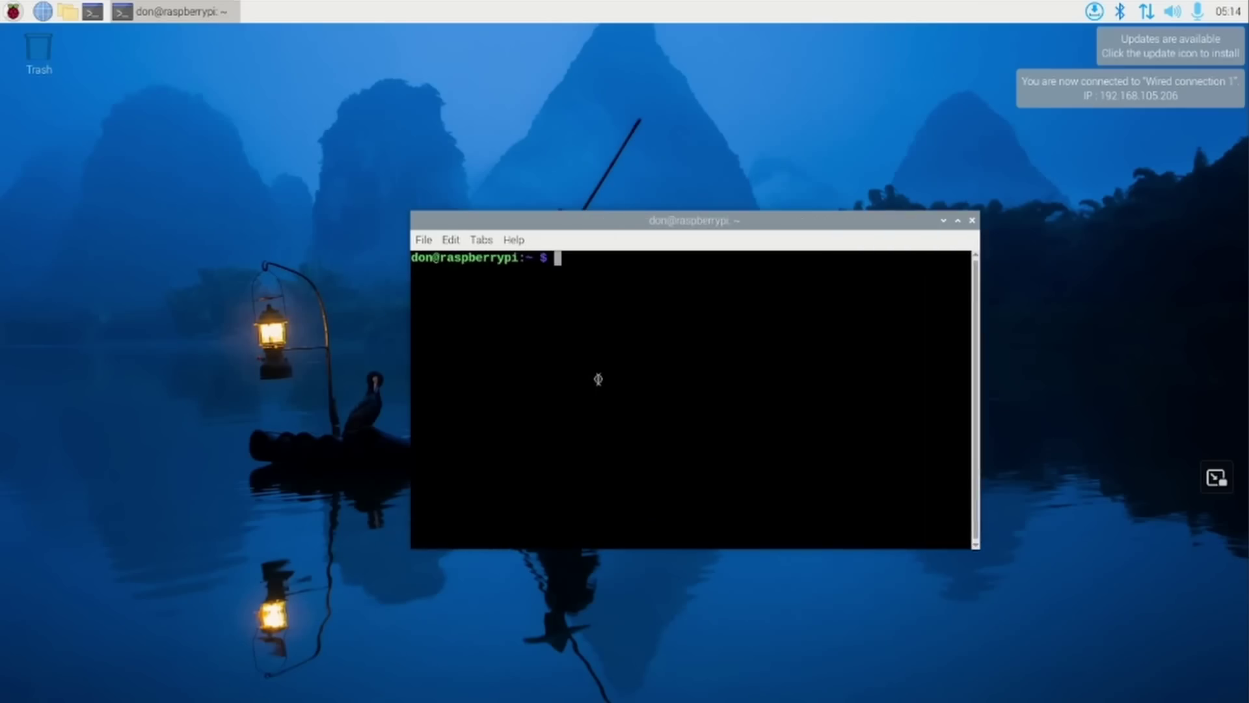
pyautogui.write('htop')
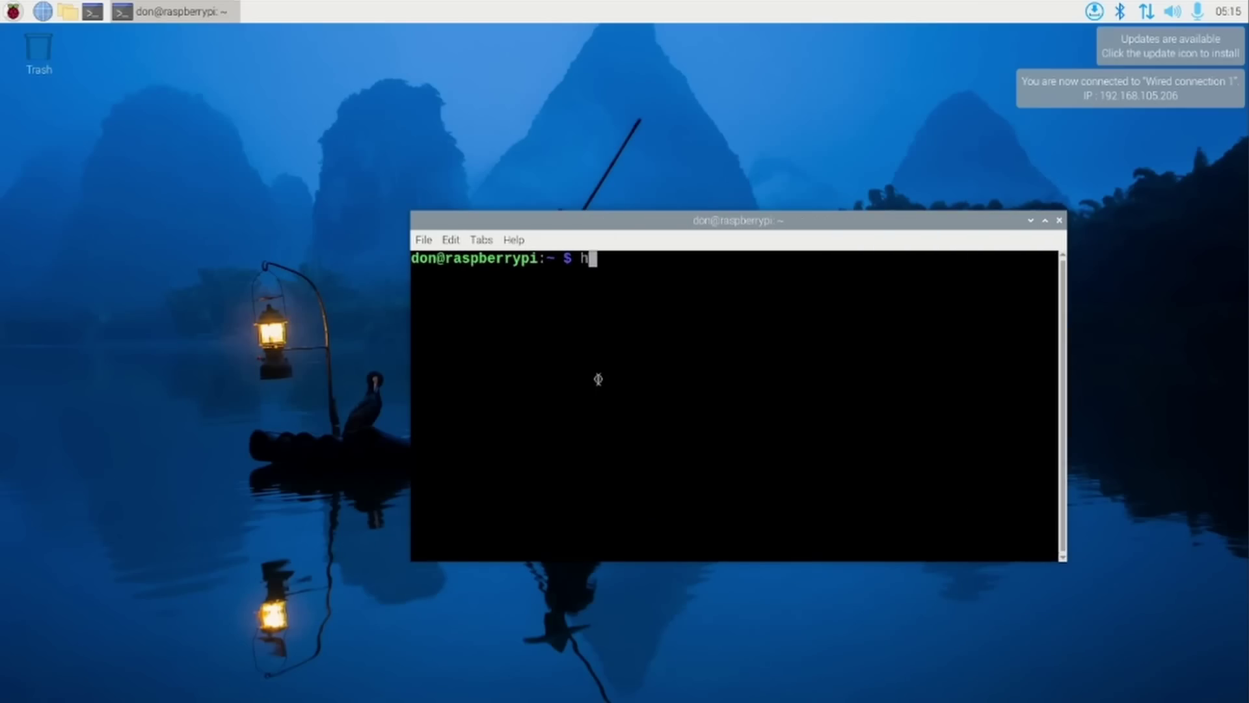
pyautogui.press('Return')
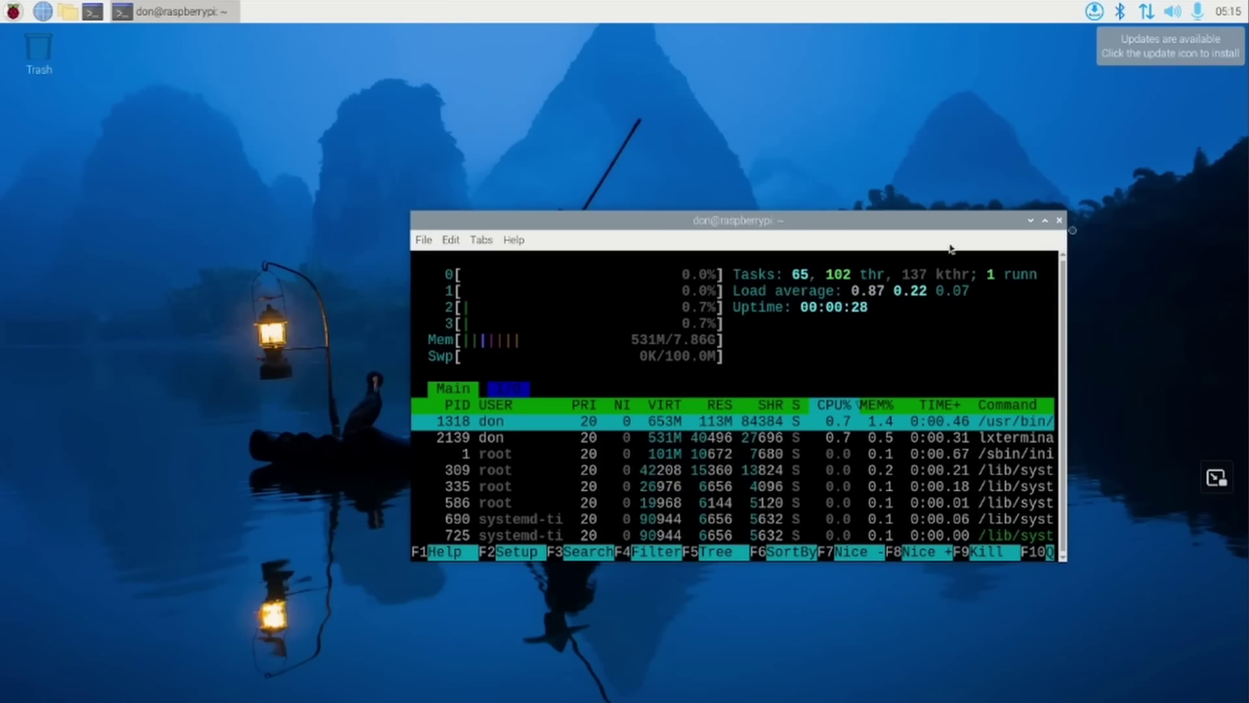
# - Quit htop with F10, close the terminal, then open and close Firefox
pyautogui.press('F10')
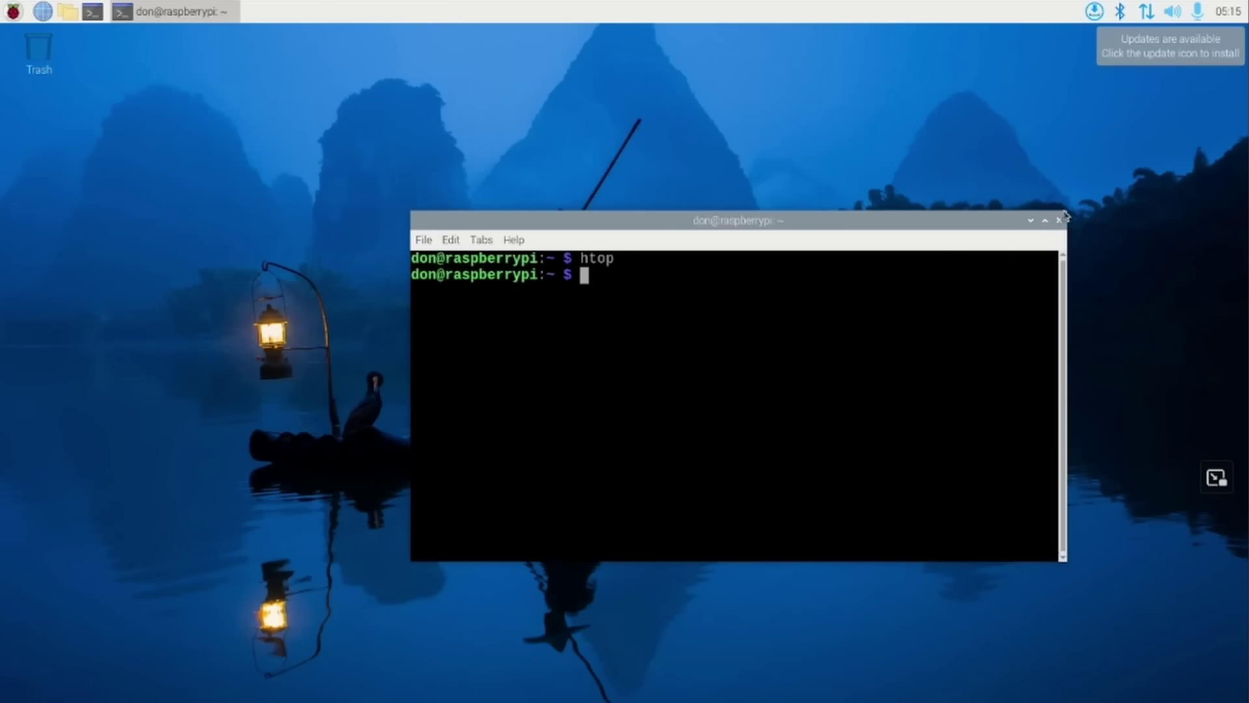
pyautogui.click(1060, 221)
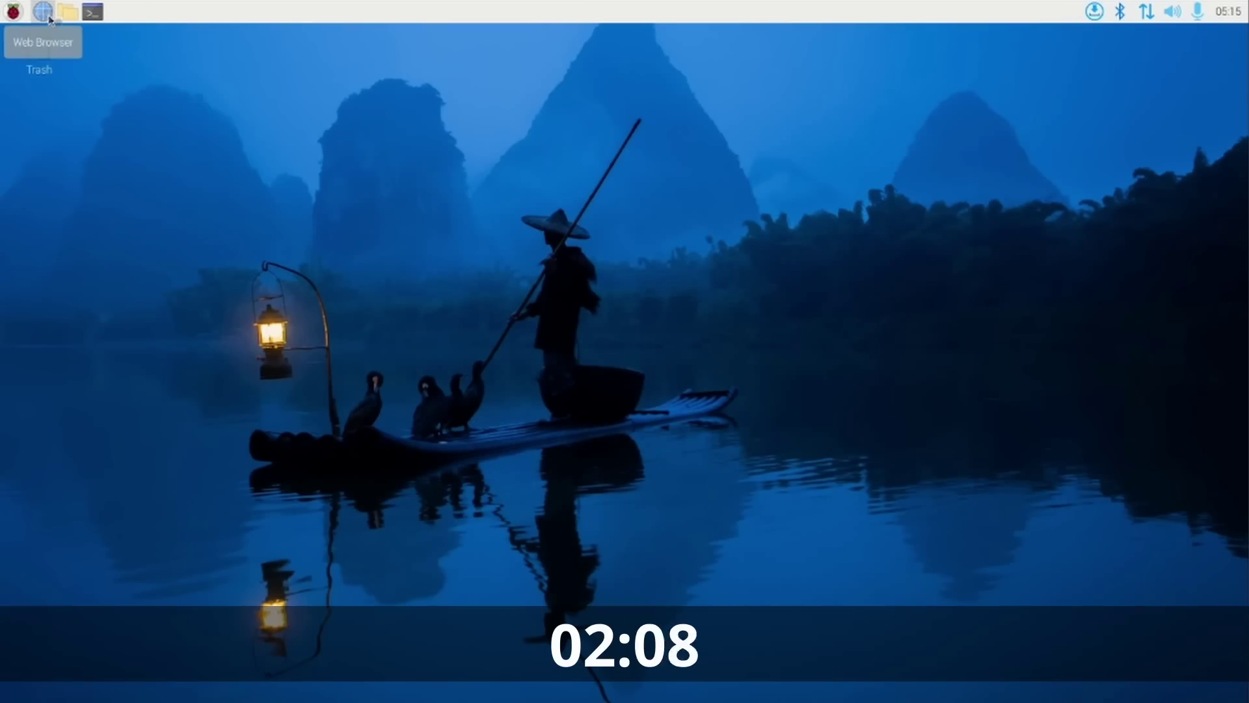
pyautogui.click(50, 18)
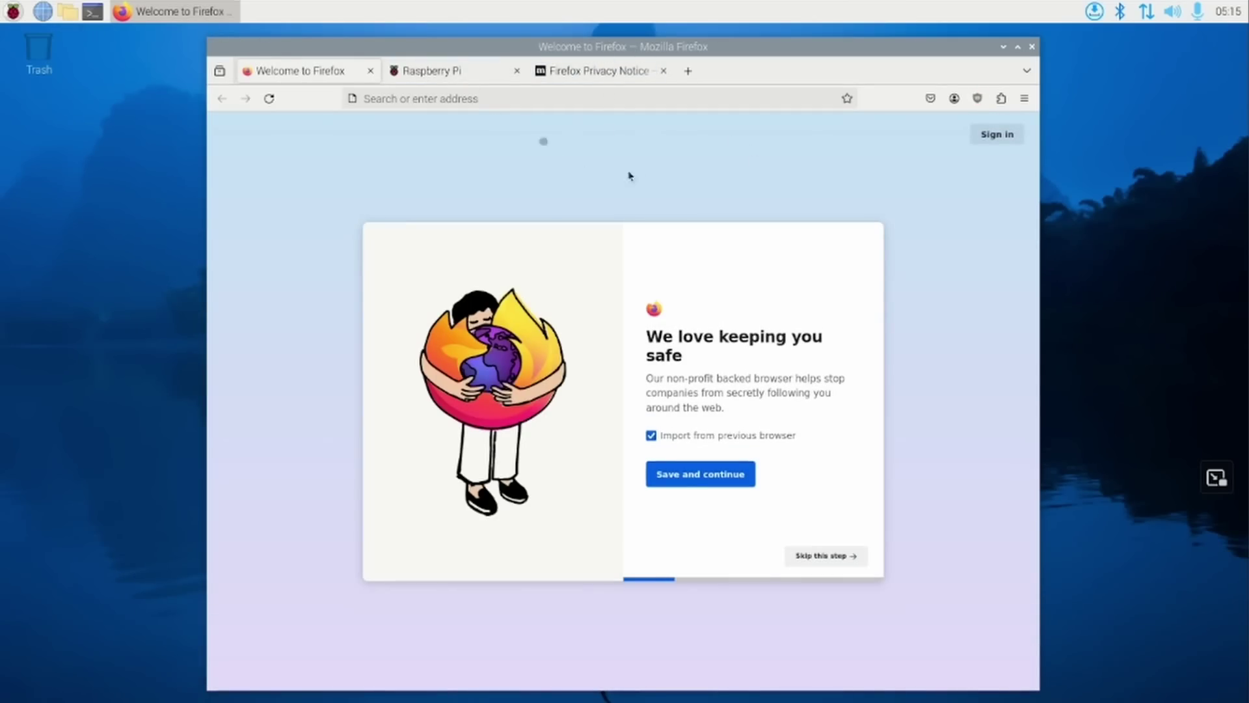
pyautogui.click(1033, 47)
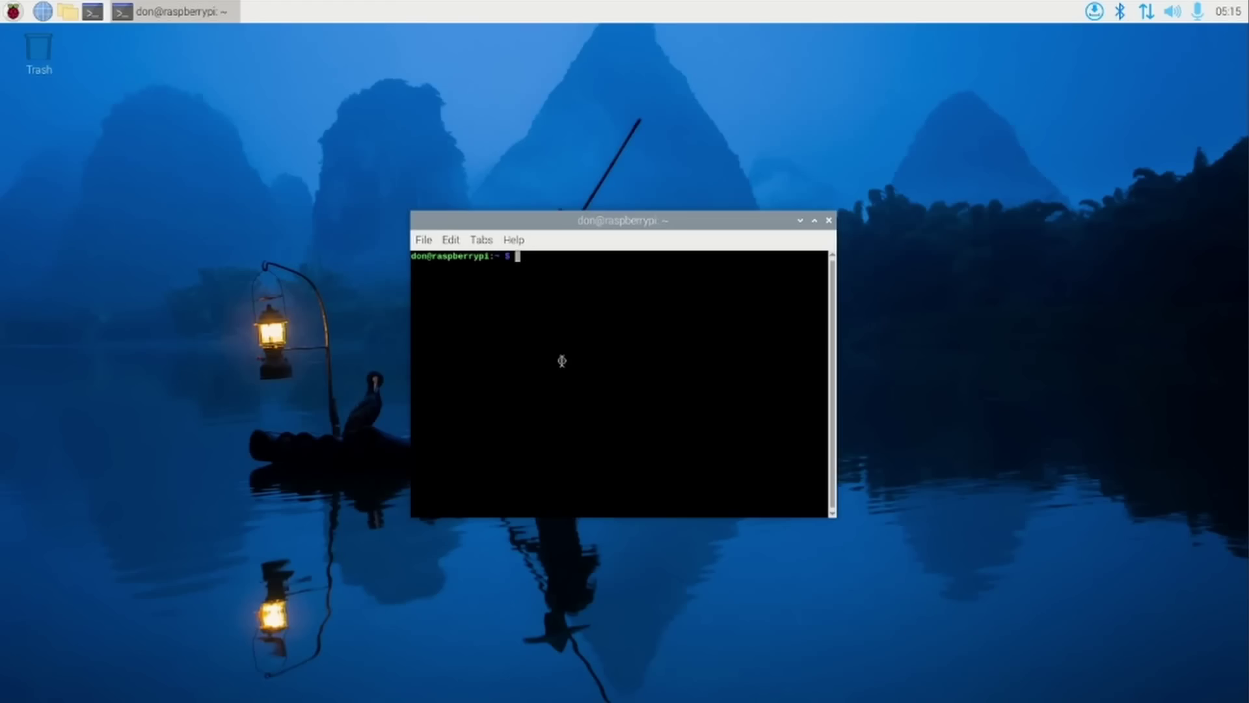
# - Run sudo raspi-config, look into Advanced Options, then exit the tool without changes
pyautogui.write('sudo raspi-config')
pyautogui.press('Return')
pyautogui.press('Down')
pyautogui.press('Down')
pyautogui.press('Down')
pyautogui.press('Down')
pyautogui.press('Down')
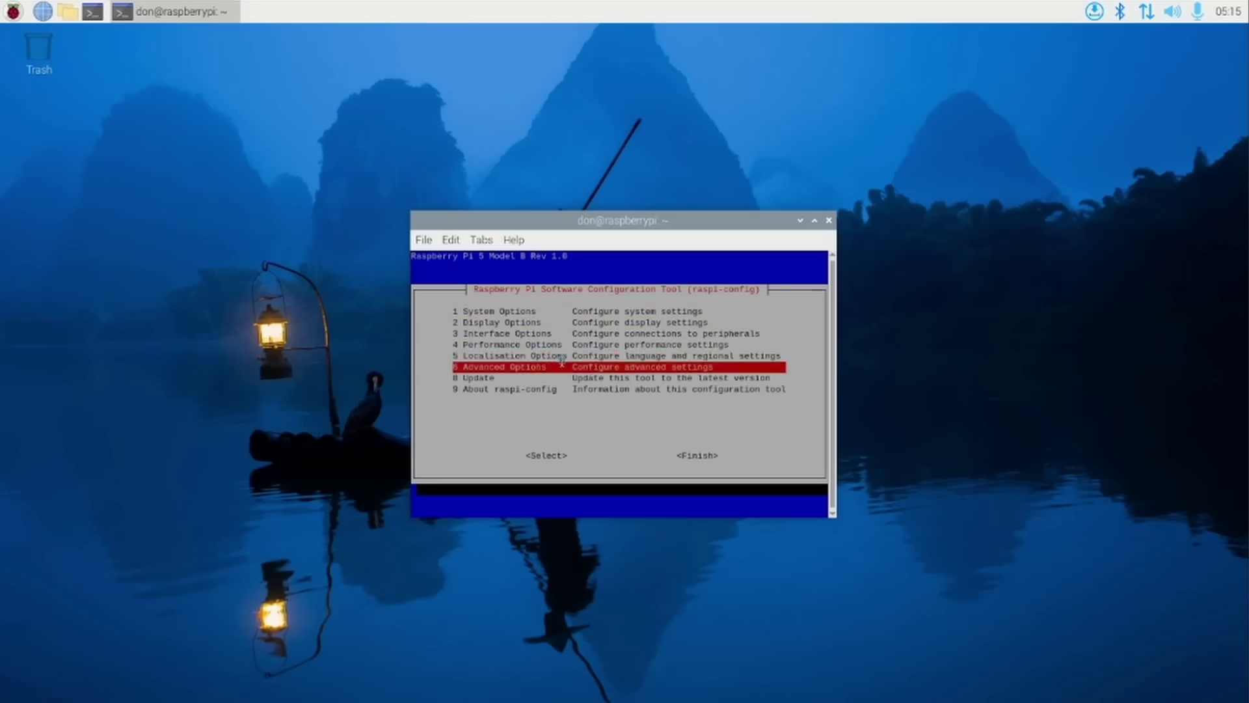
pyautogui.press('Return')
pyautogui.press('Down')
pyautogui.press('Down')
pyautogui.press('Down')
pyautogui.press('Down')
pyautogui.press('Down')
pyautogui.press('Escape')
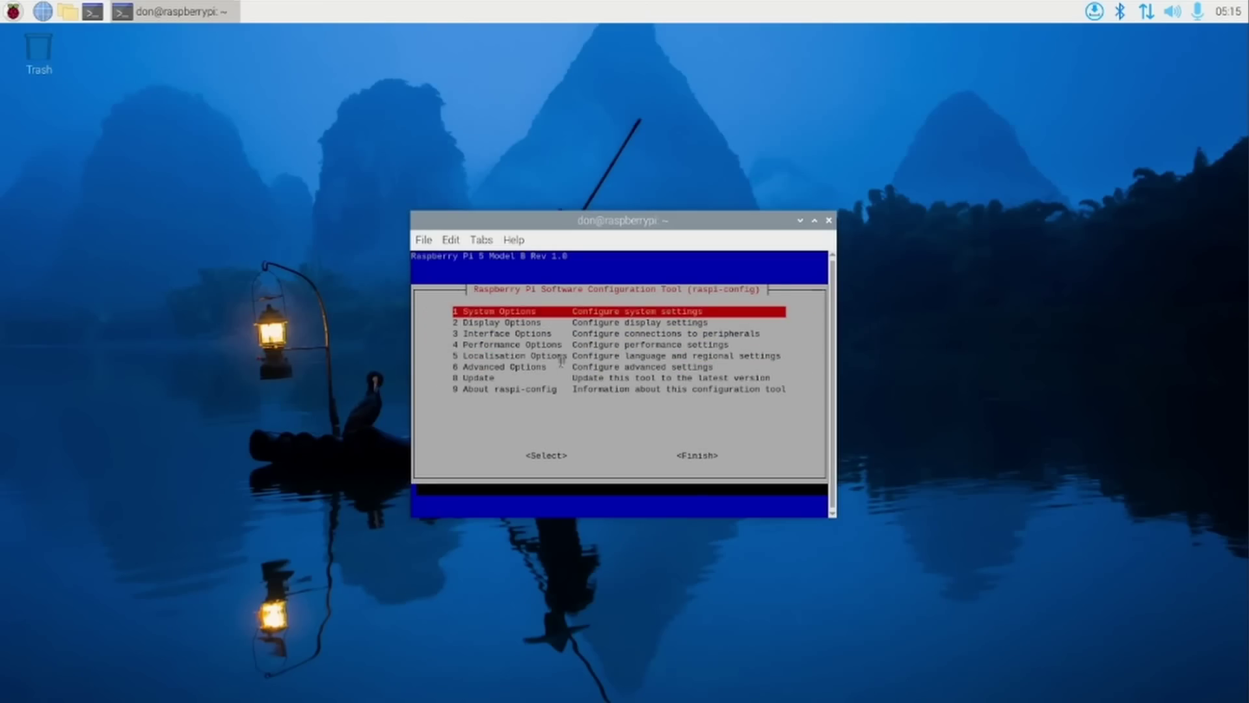
pyautogui.press('Tab')
pyautogui.press('Tab')
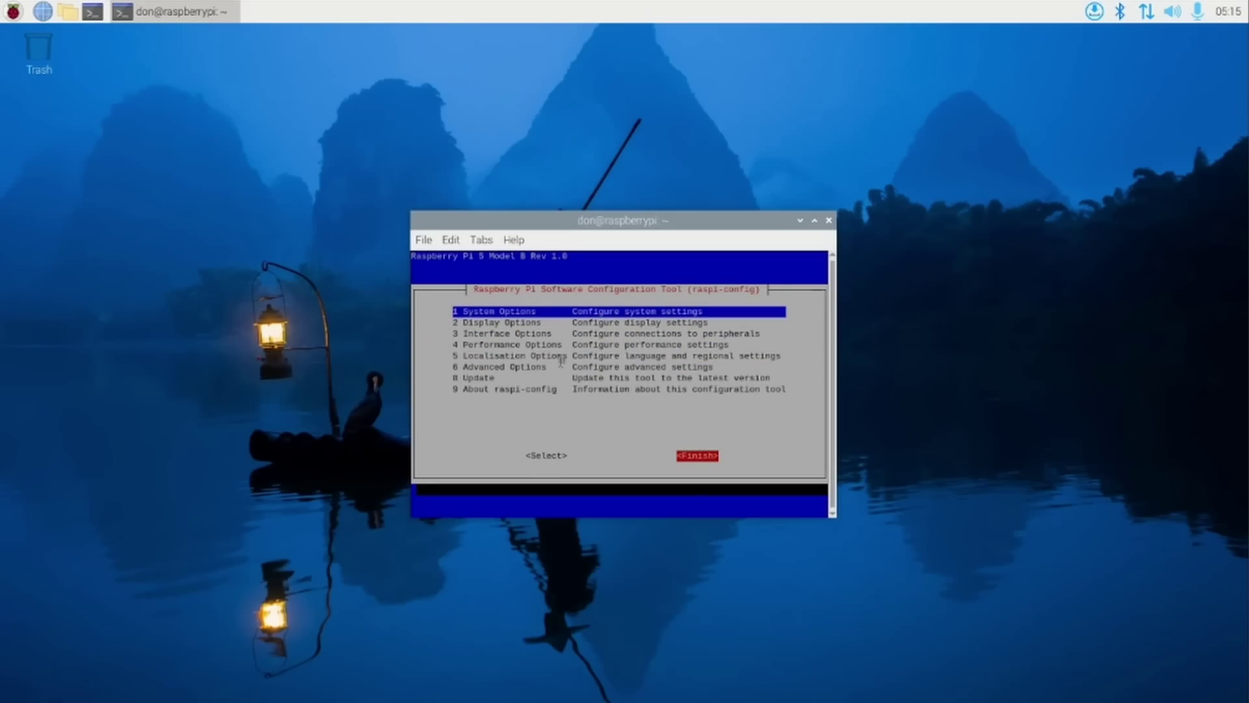
pyautogui.press('Return')
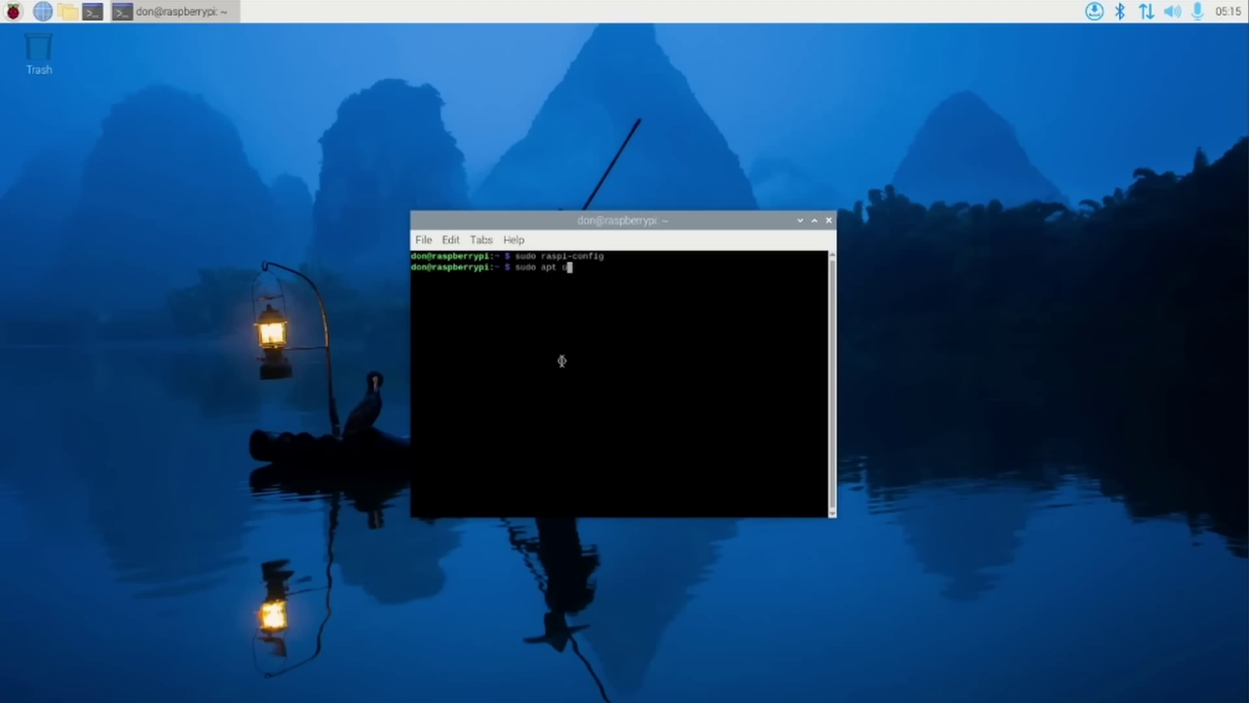
# - Refresh package lists and run sudo apt upgrade, confirming the 123 package upgrades
pyautogui.press('Return')
pyautogui.write('sudo apt upgrade')
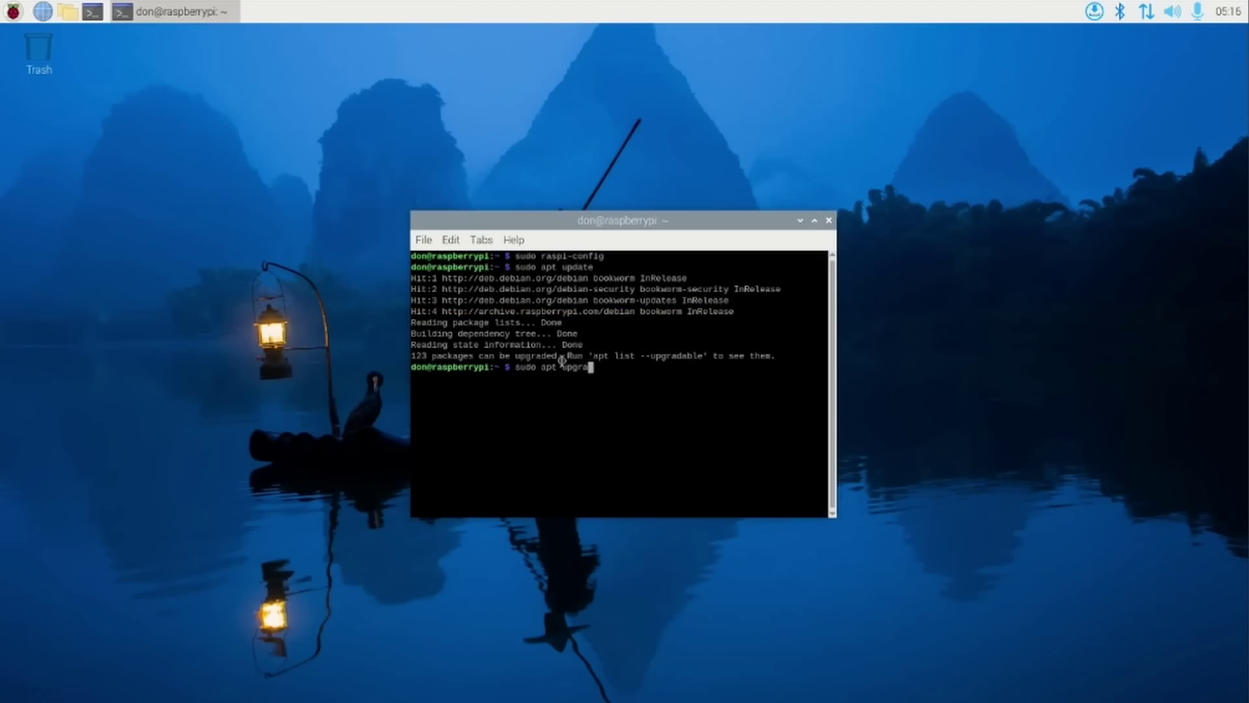
pyautogui.press('Return')
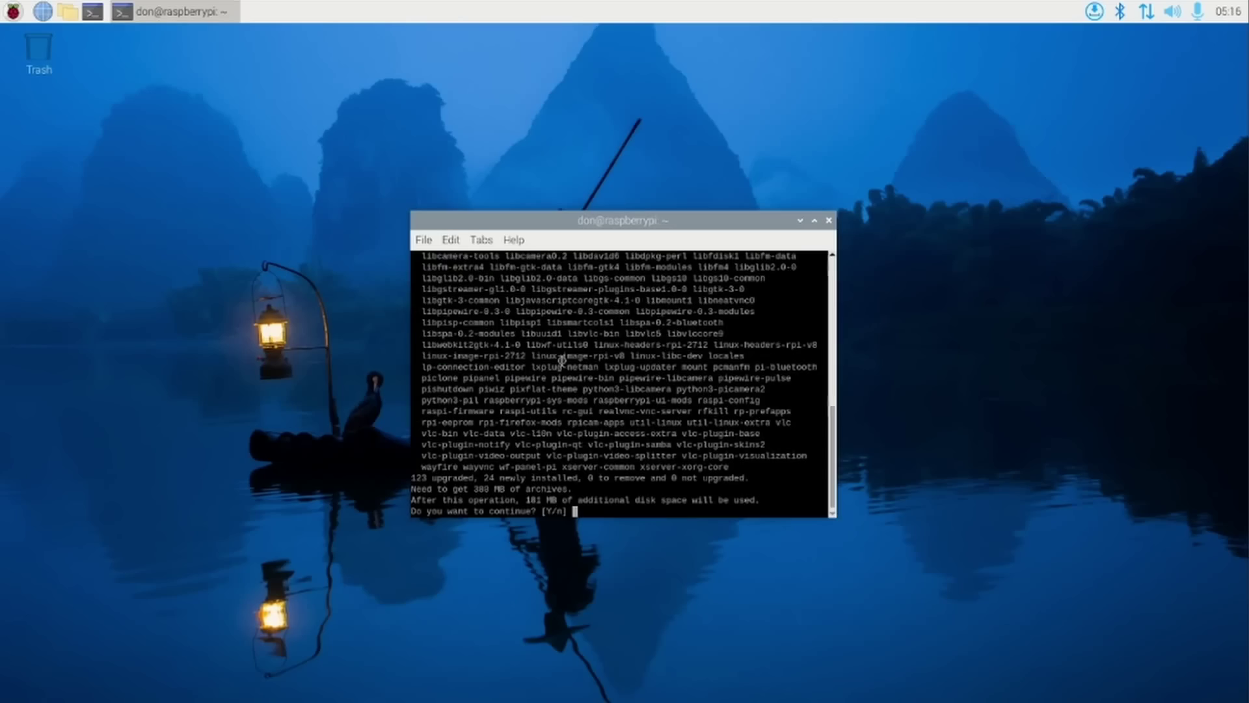
pyautogui.press('Return')
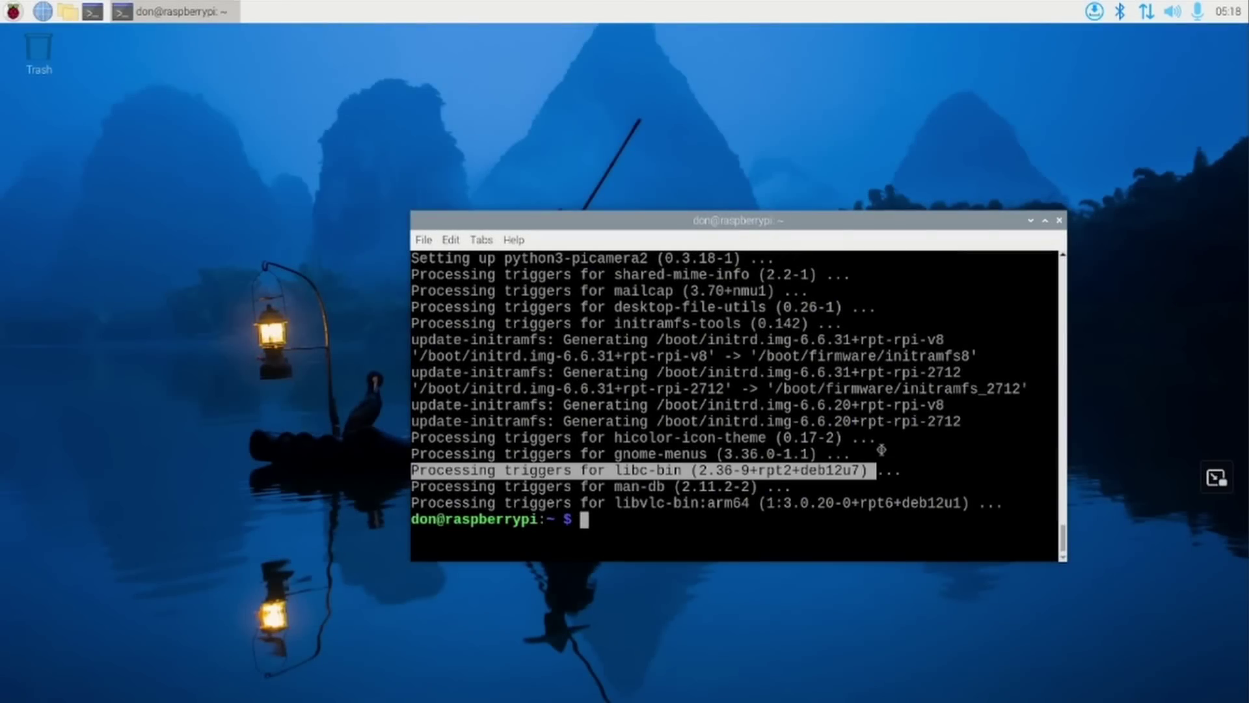
# - Enable PCIe Gen 3 via raspi-config Advanced Options > A8 PCIe Speed, then finish and reboot
pyautogui.press('Up')
pyautogui.press('Up')
pyautogui.press('Up')
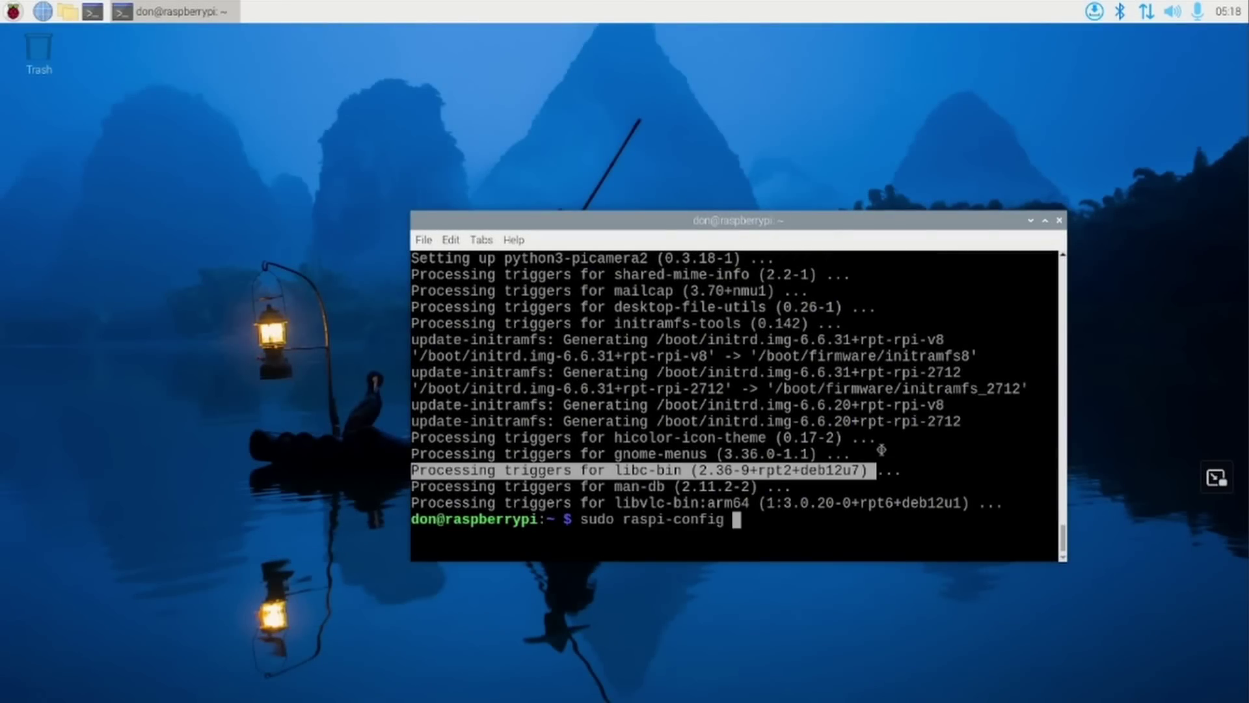
pyautogui.press('Return')
pyautogui.press('Down')
pyautogui.press('Down')
pyautogui.press('Down')
pyautogui.press('Down')
pyautogui.press('Down')
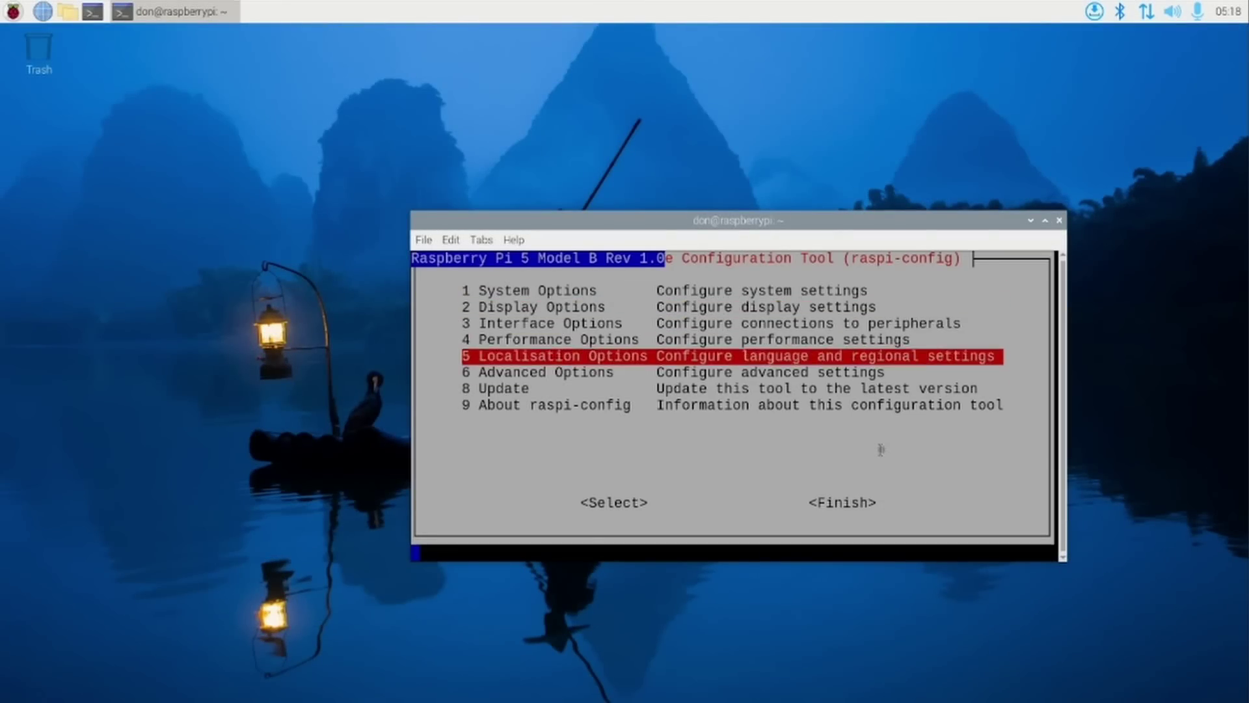
pyautogui.press('Return')
pyautogui.press('Down')
pyautogui.press('Down')
pyautogui.press('Down')
pyautogui.press('Down')
pyautogui.press('Down')
pyautogui.press('Down')
pyautogui.press('Down')
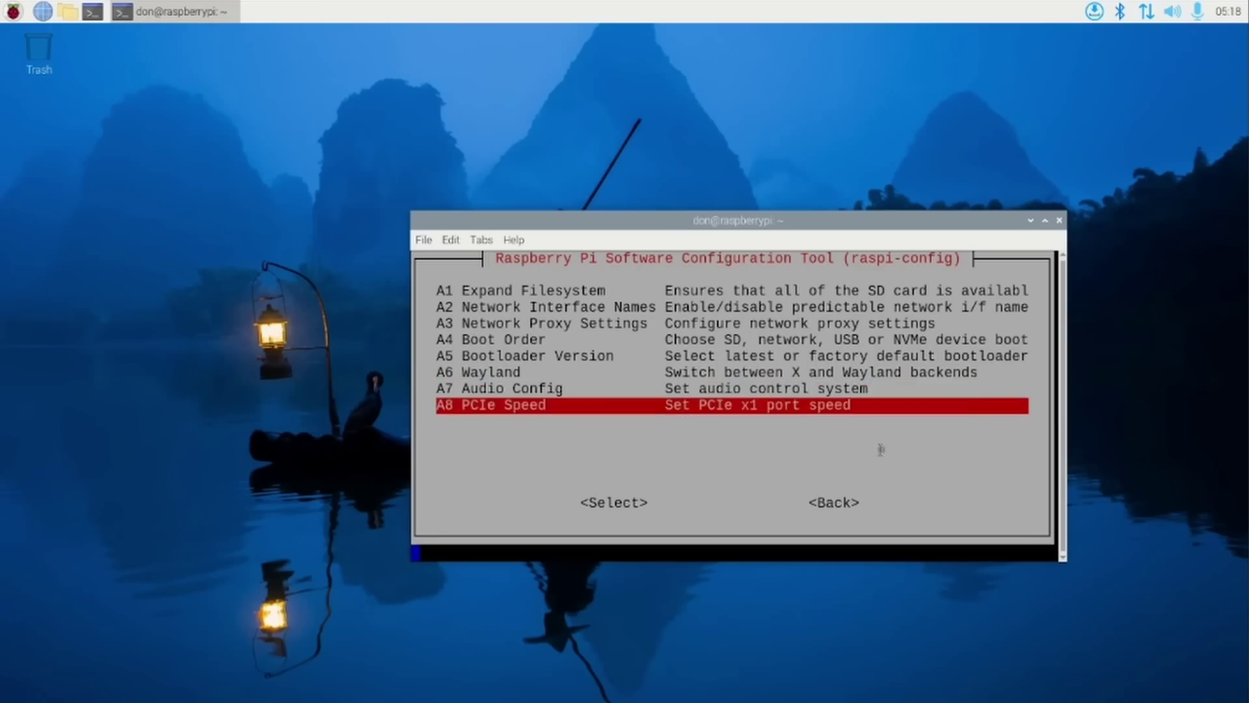
pyautogui.press('Return')
pyautogui.press('Left')
pyautogui.press('Return')
pyautogui.press('Return')
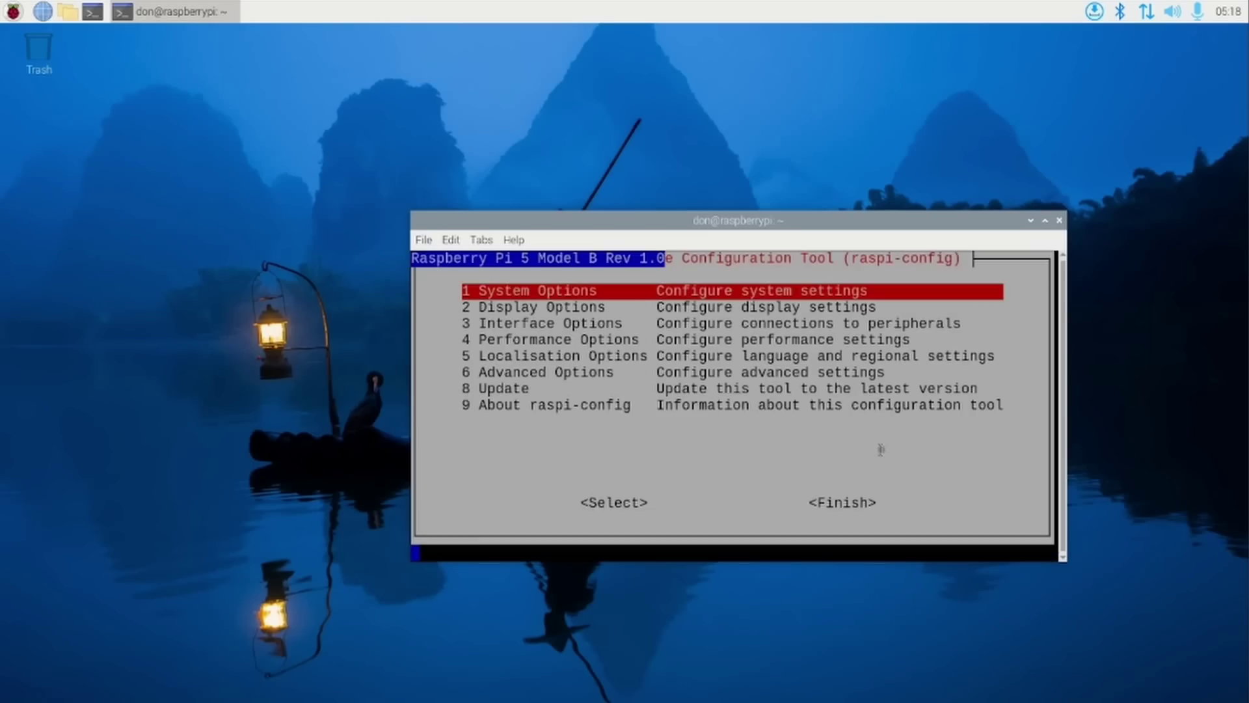
pyautogui.press('Tab')
pyautogui.press('Tab')
pyautogui.press('Return')
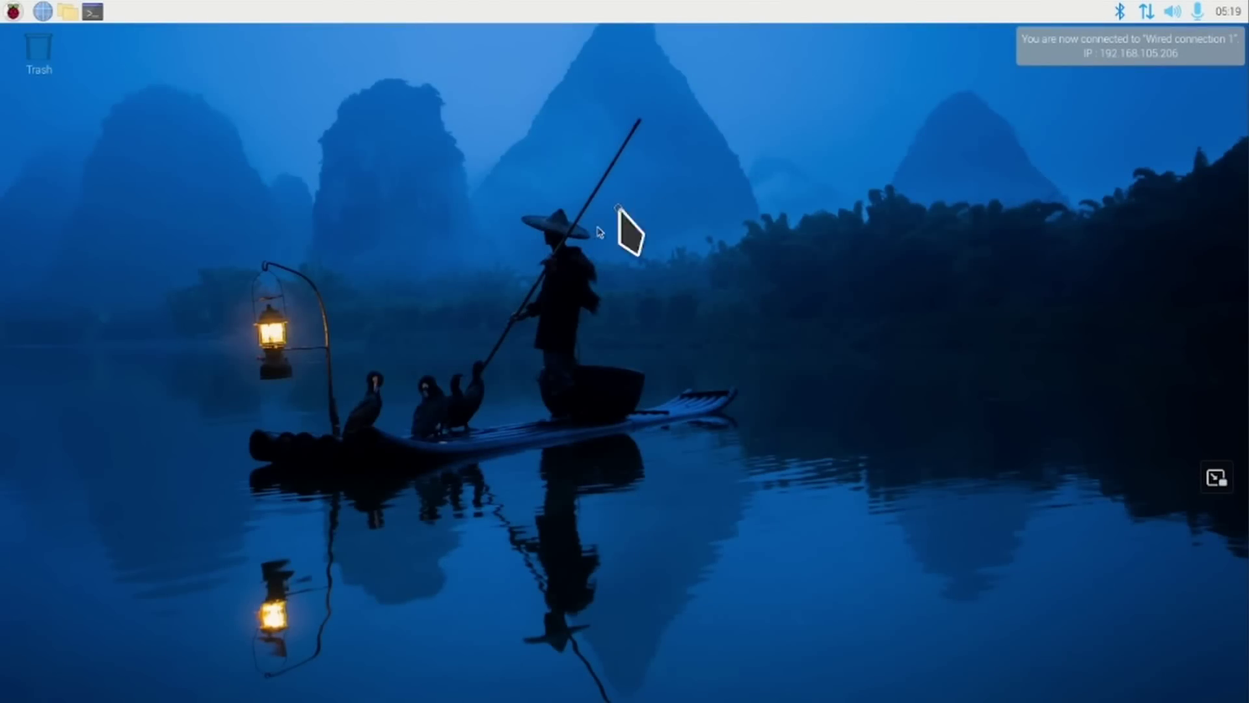
# - Open a terminal, run htop with enlarged text, enlarge the window, then close it
pyautogui.click(95, 14)
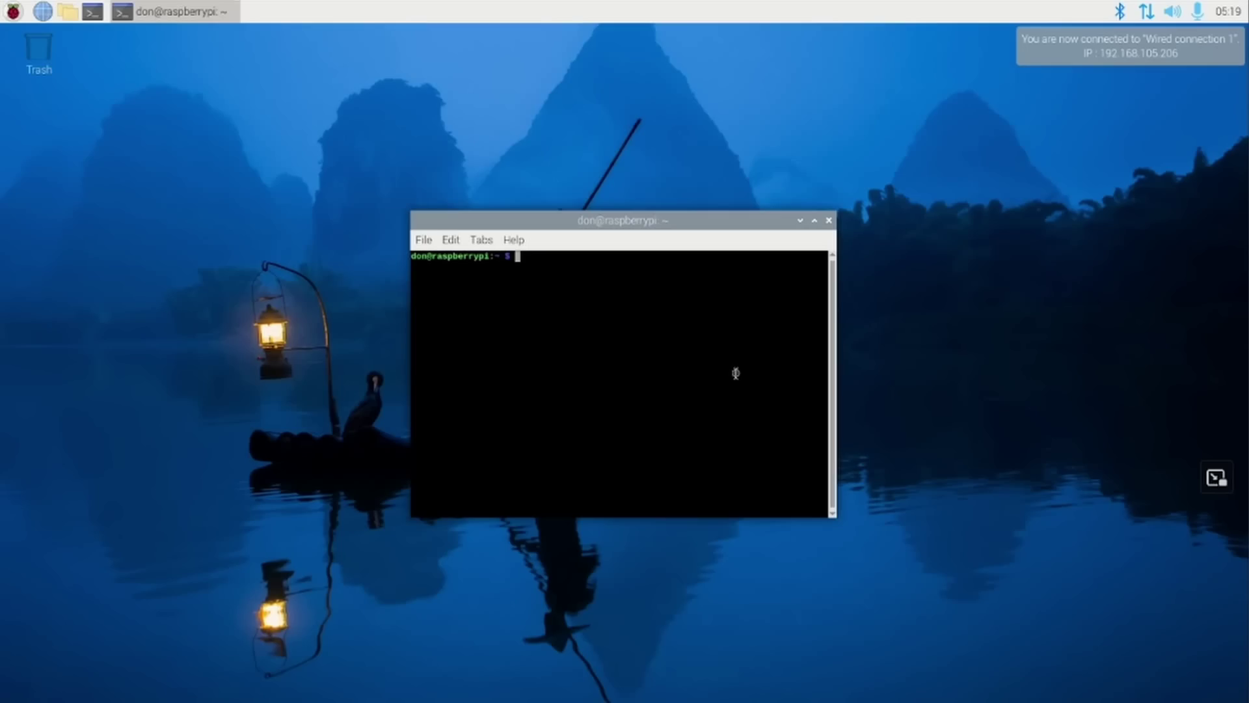
pyautogui.write('htop')
pyautogui.press('Return')
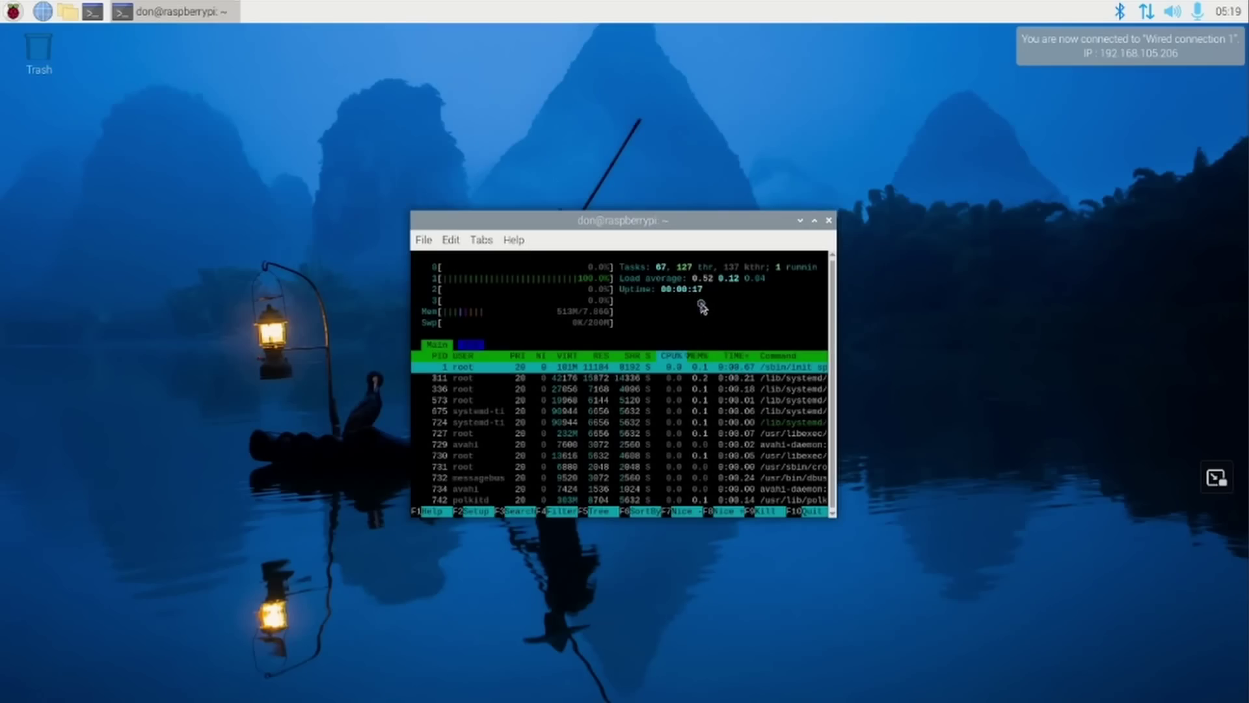
pyautogui.hotkey('ctrl', '+')
pyautogui.hotkey('ctrl', '+')
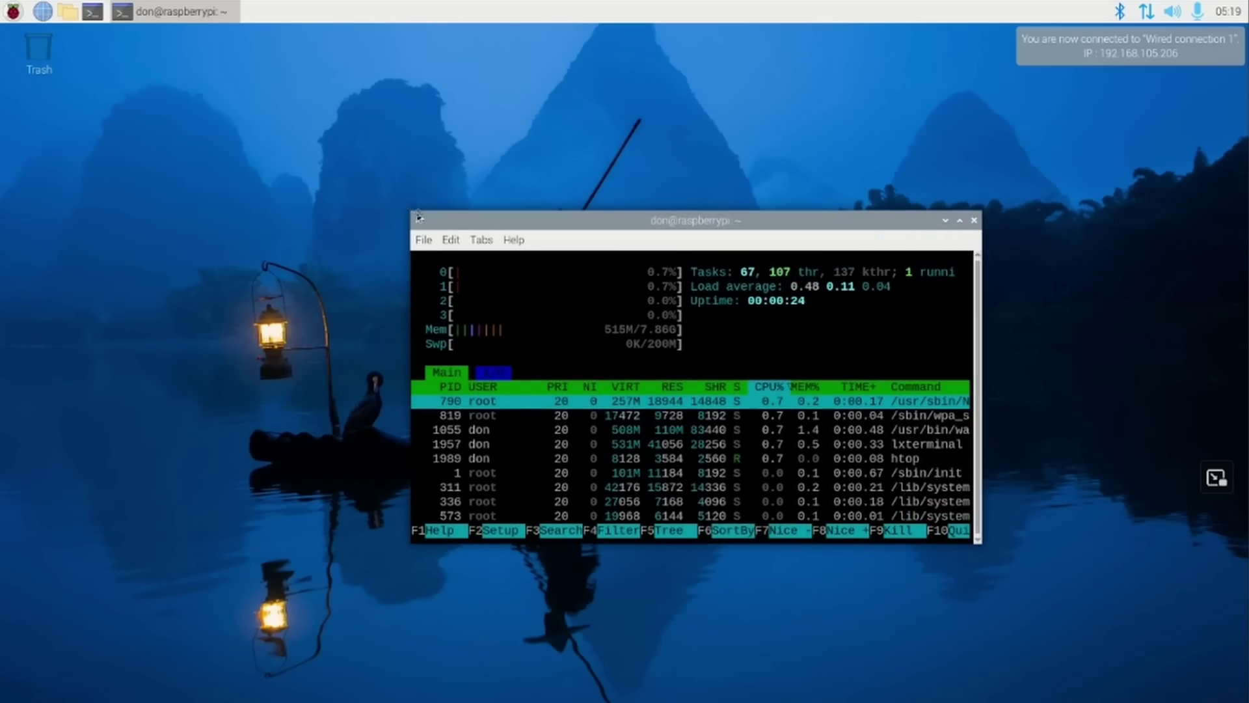
pyautogui.moveTo(409, 212); pyautogui.dragTo(295, 138)
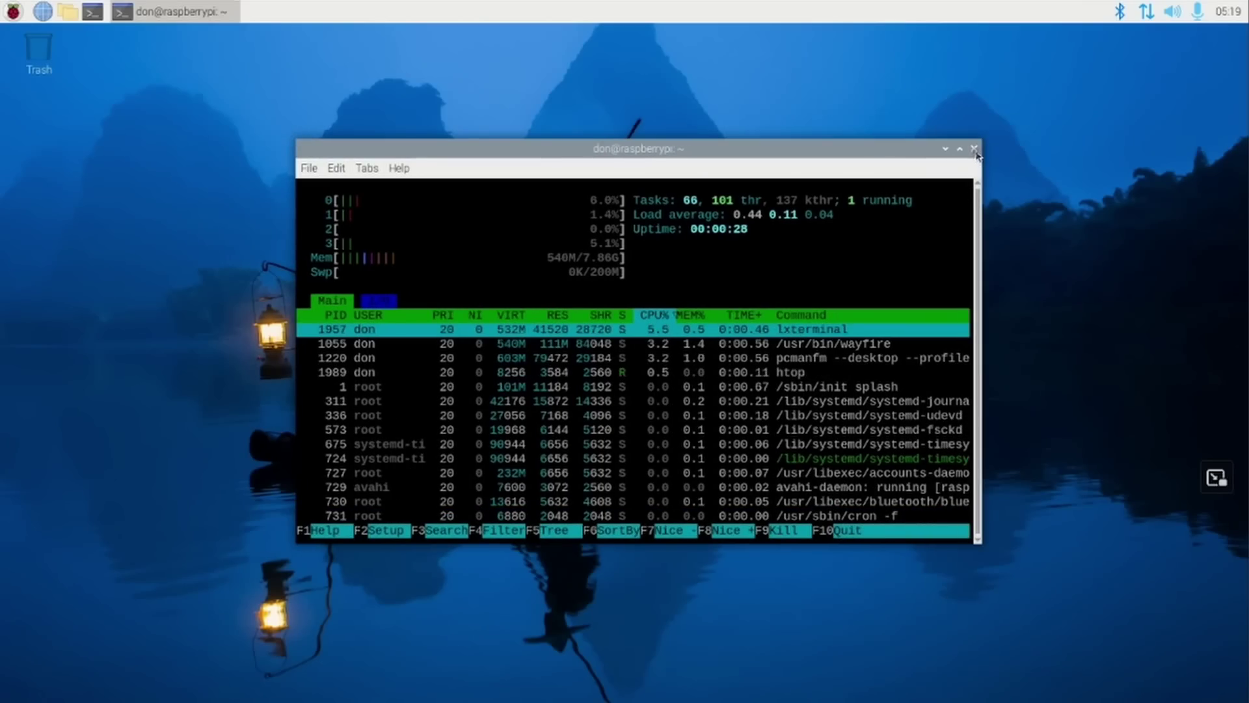
pyautogui.click(974, 149)
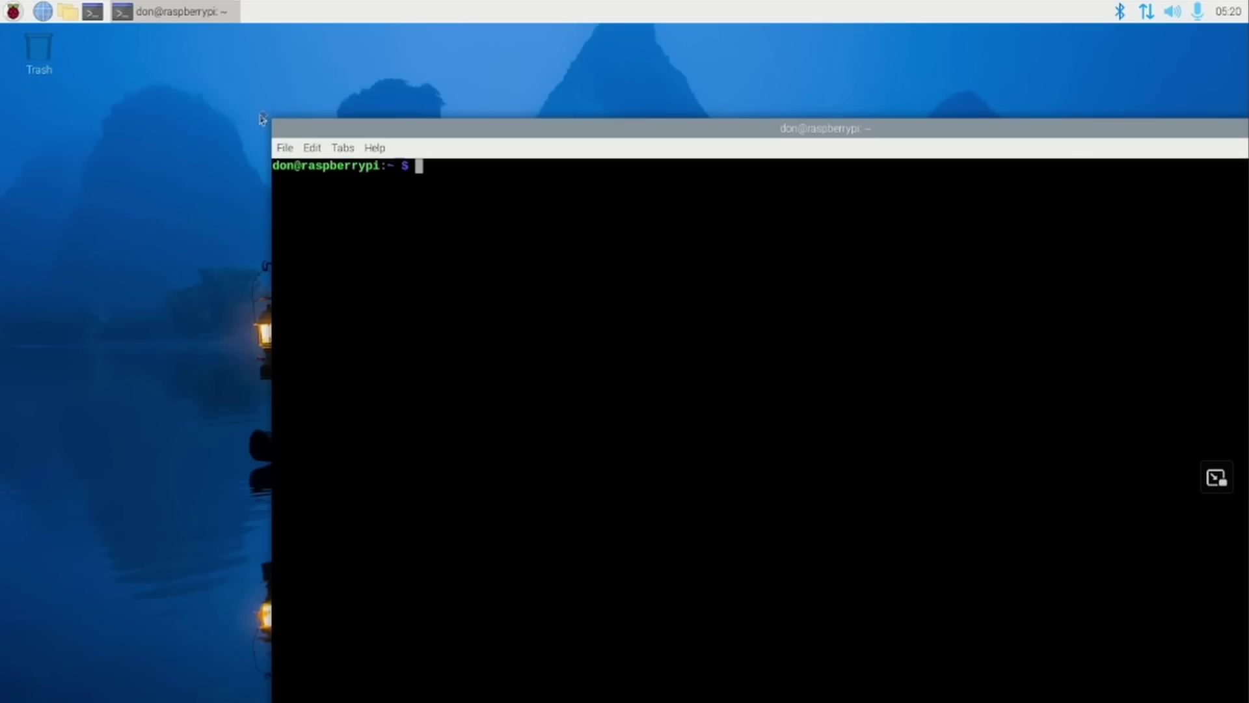
# - Shrink the terminal and centre it on screen, then open and close a second terminal
pyautogui.moveTo(269, 117); pyautogui.dragTo(470, 263)
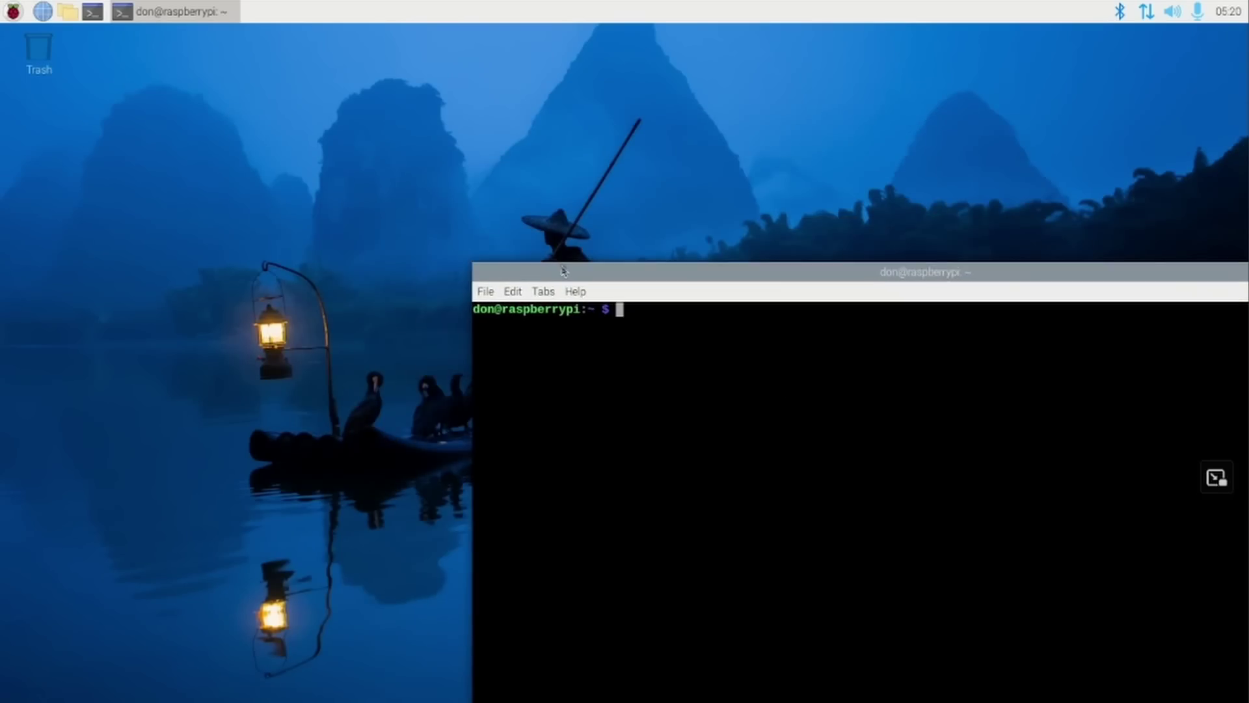
pyautogui.moveTo(565, 272); pyautogui.dragTo(277, 144)
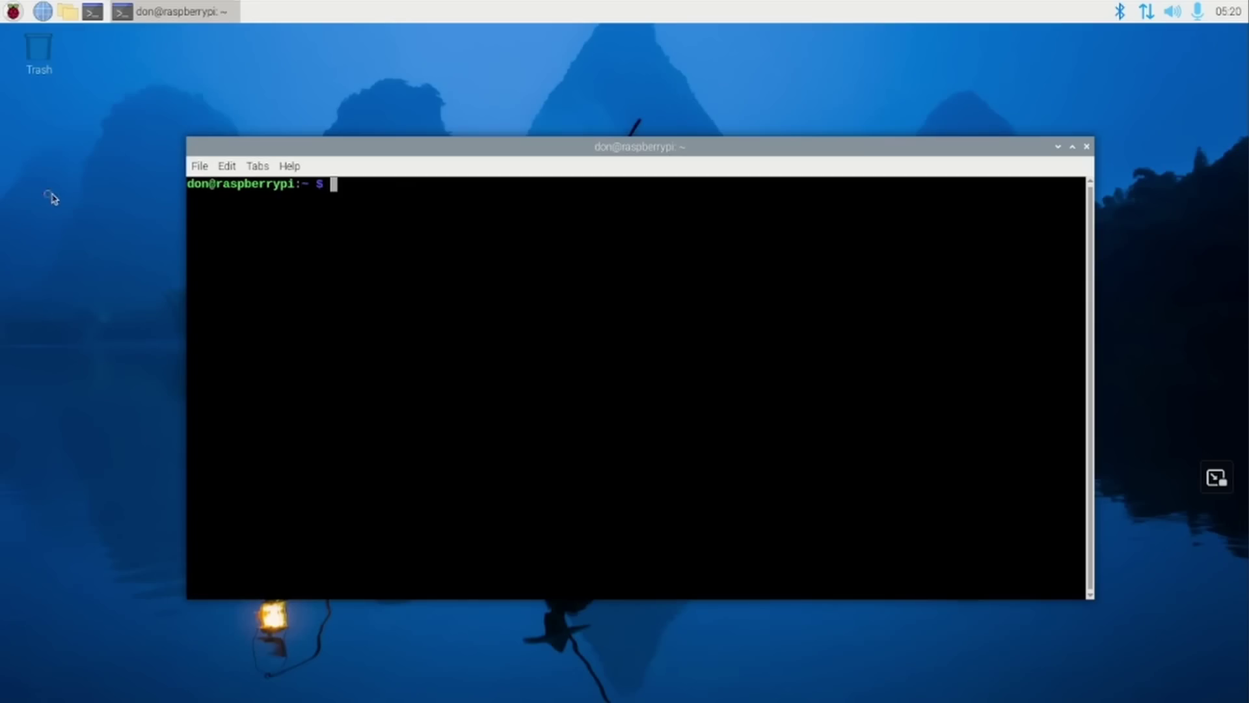
pyautogui.click(93, 11)
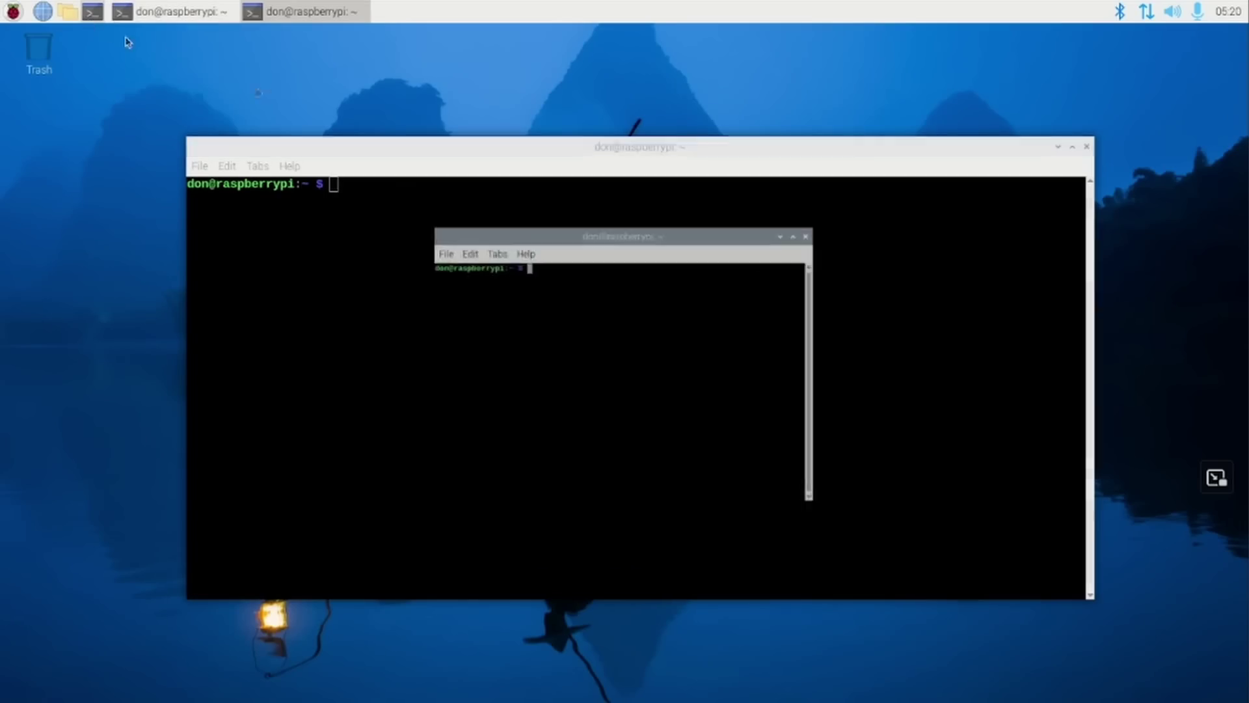
pyautogui.click(828, 220)
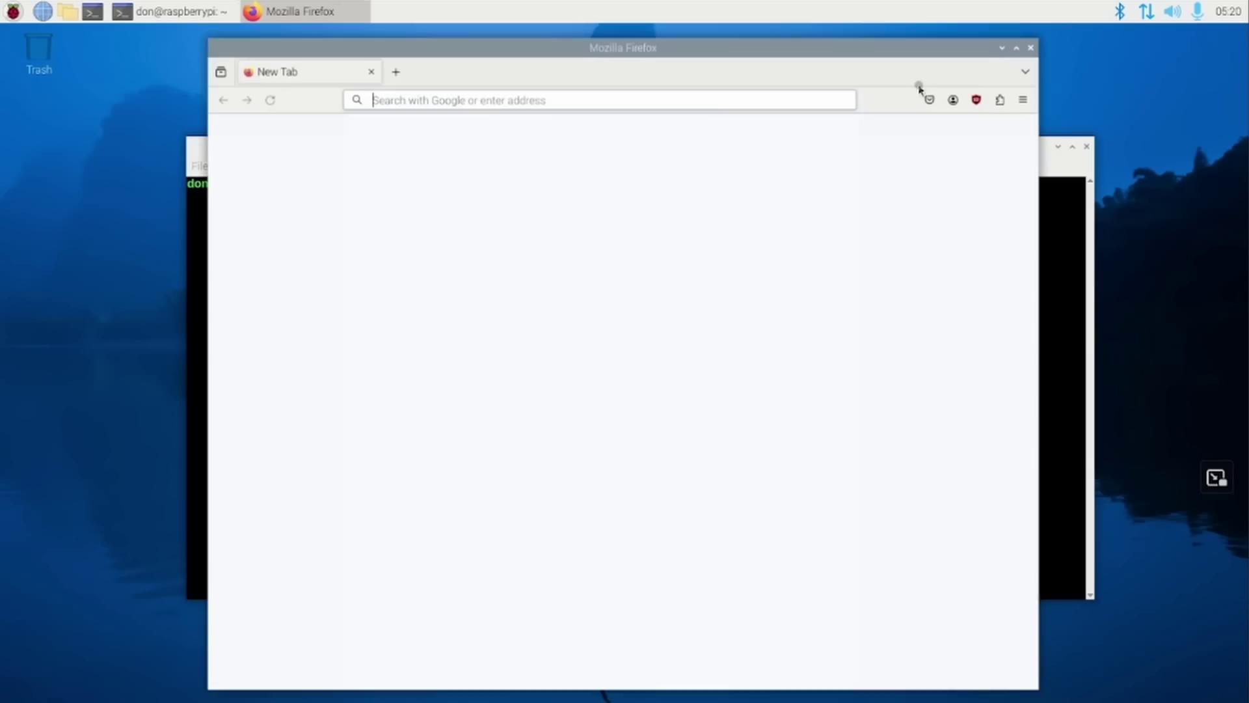
# - Close Firefox and open, then dismiss, the main applications menu
pyautogui.click(1033, 47)
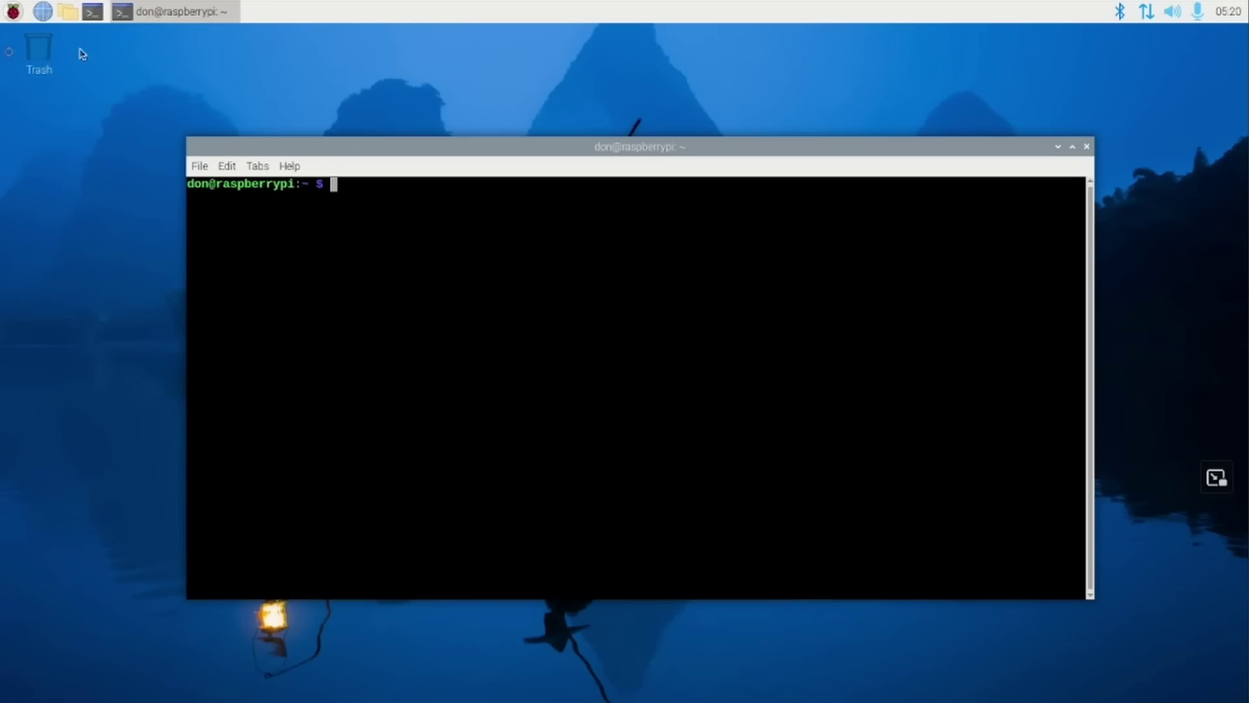
pyautogui.click(11, 19)
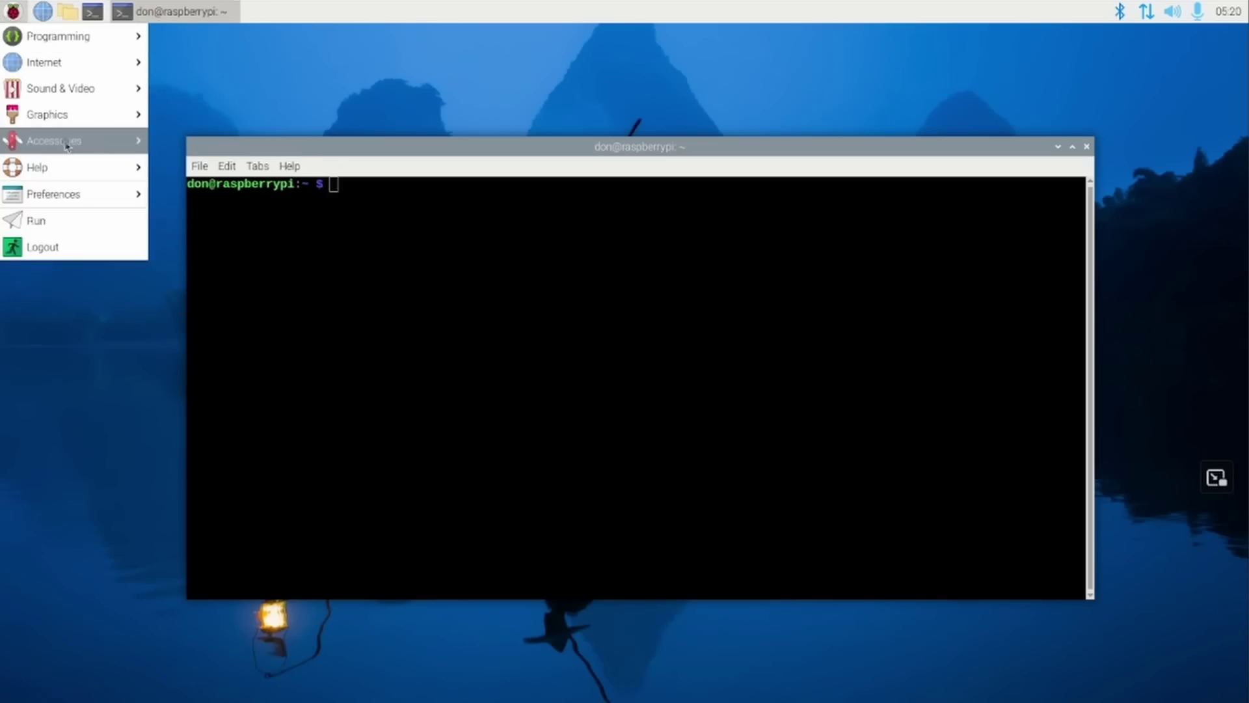
pyautogui.moveTo(136, 140)
pyautogui.click(670, 97)
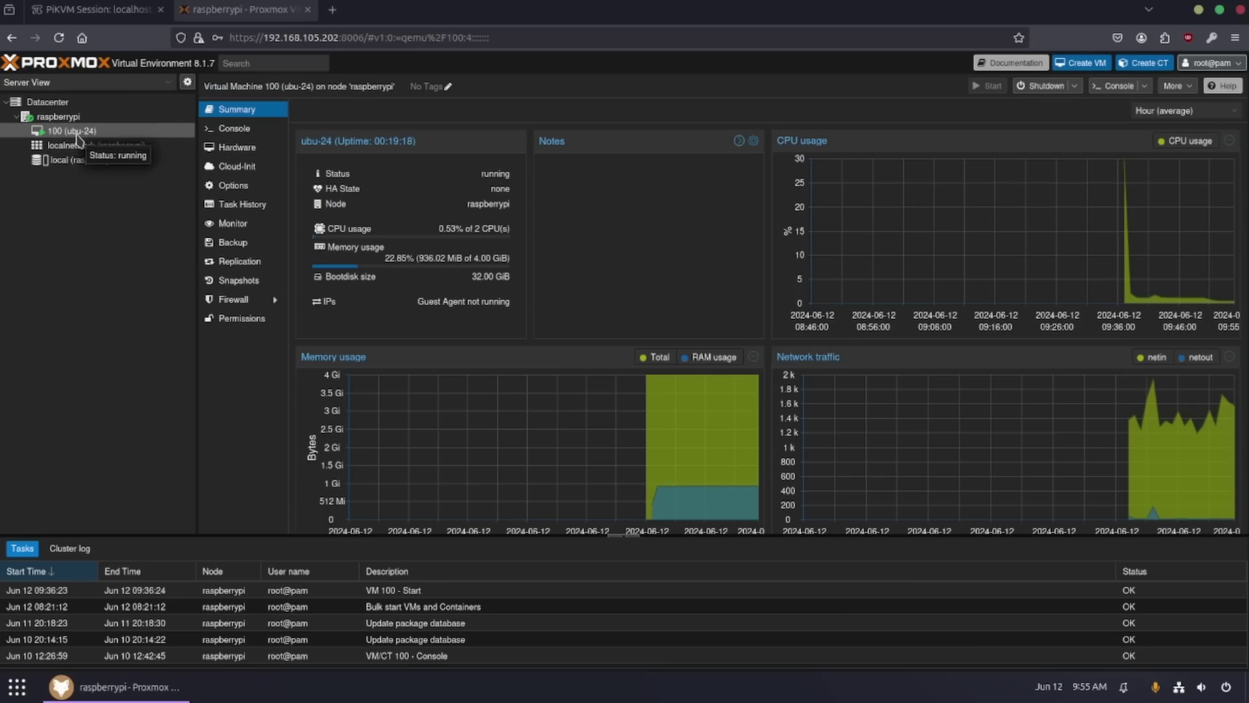
# - Open VM 100's console, sign in to Ubuntu with the account password, and dismiss the crash report
pyautogui.click(263, 132)
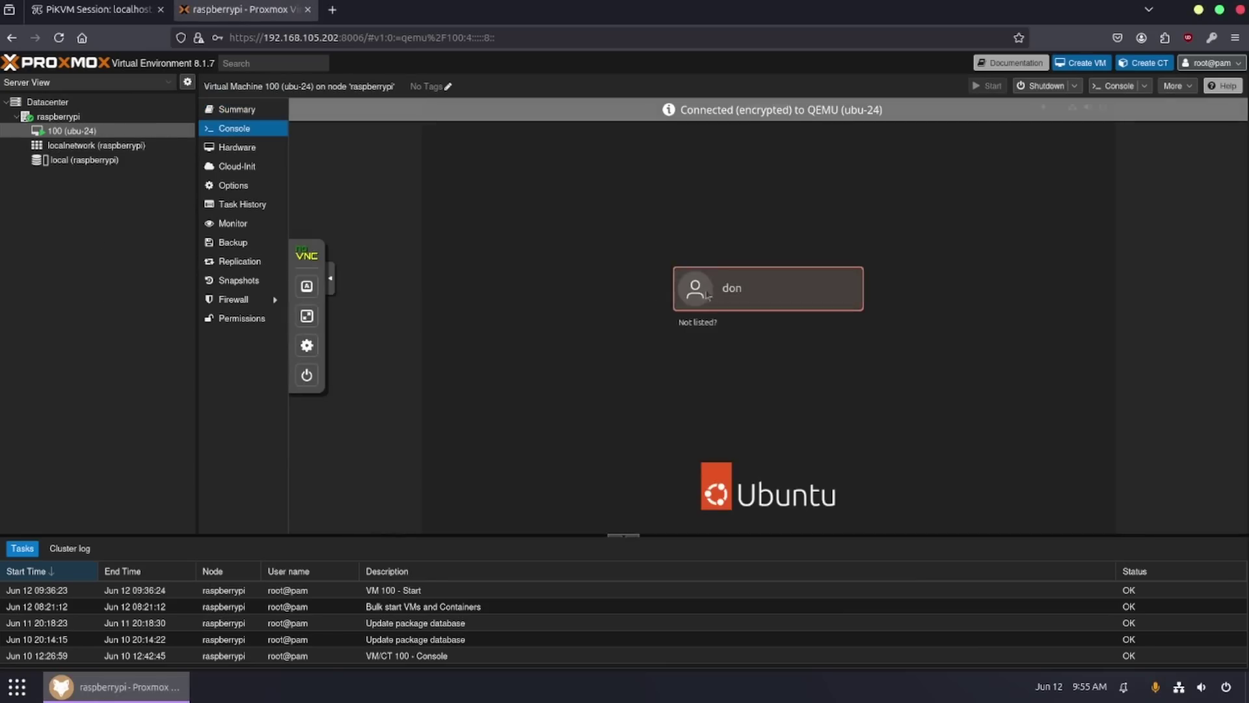
pyautogui.click(708, 296)
pyautogui.write('******')
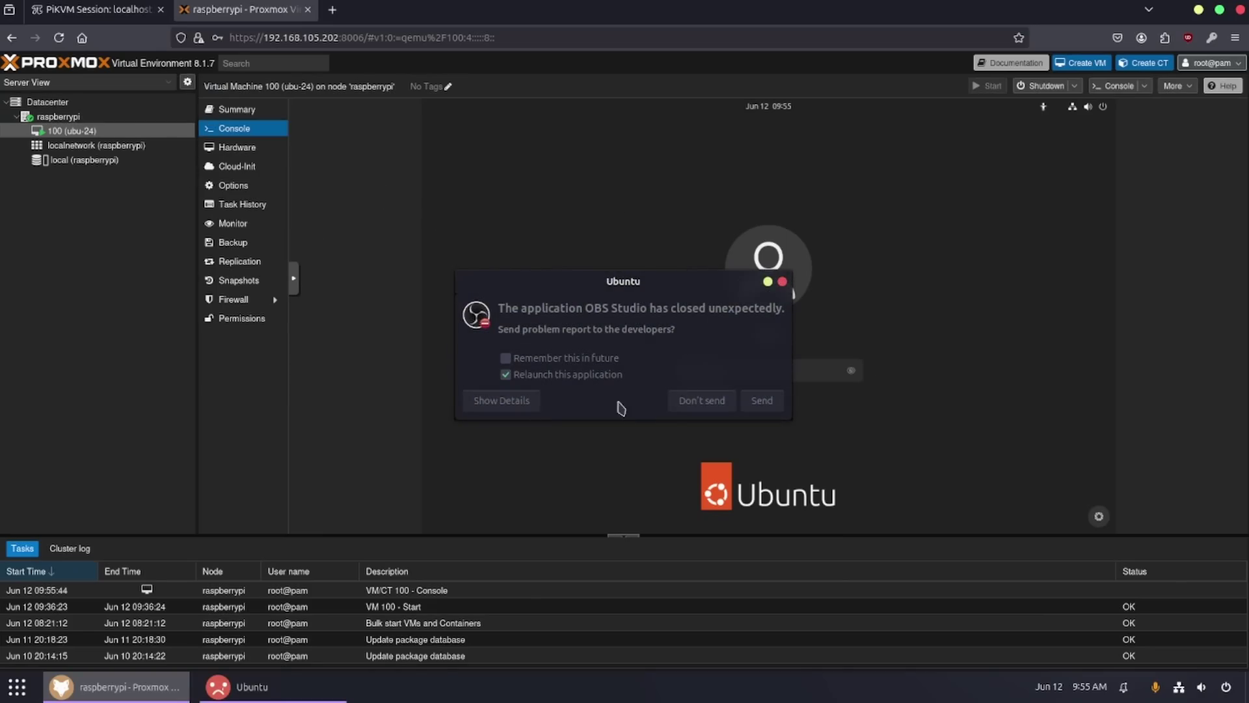
pyautogui.click(703, 401)
# - In a VM terminal, run sudo hdparm -t /dev/sda, reading 498.63 MB/sec
pyautogui.click(438, 512)
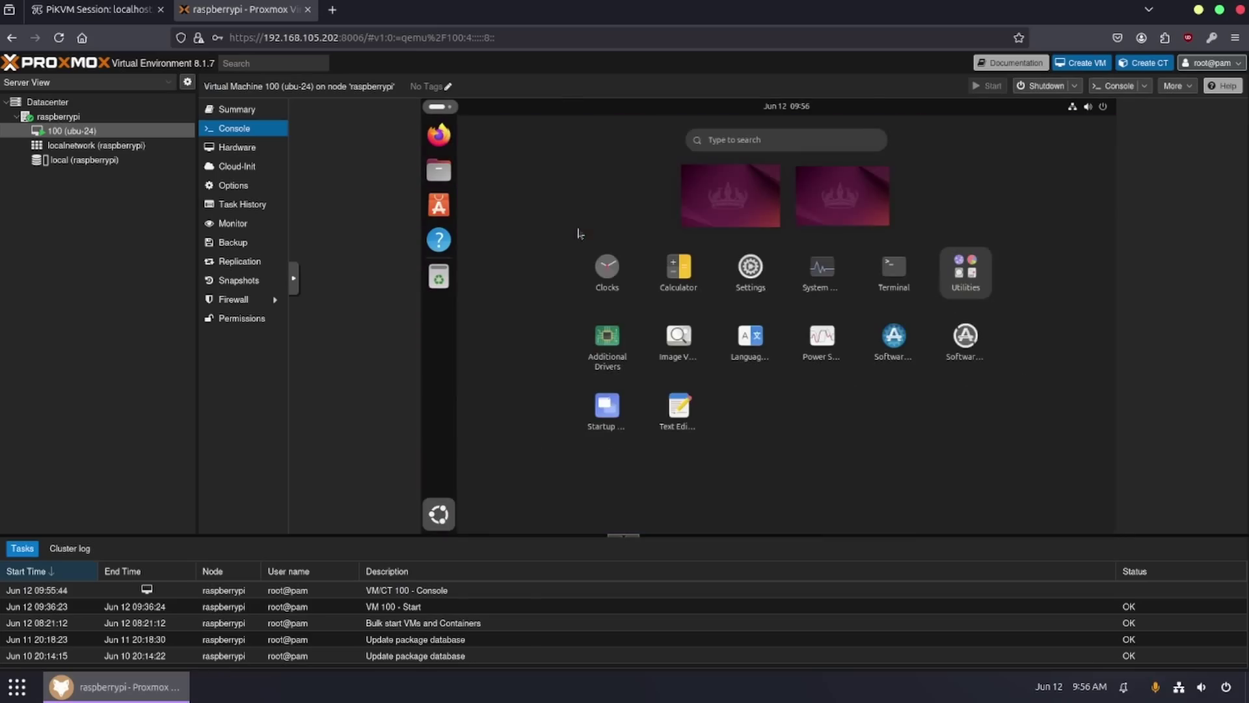
pyautogui.click(658, 207)
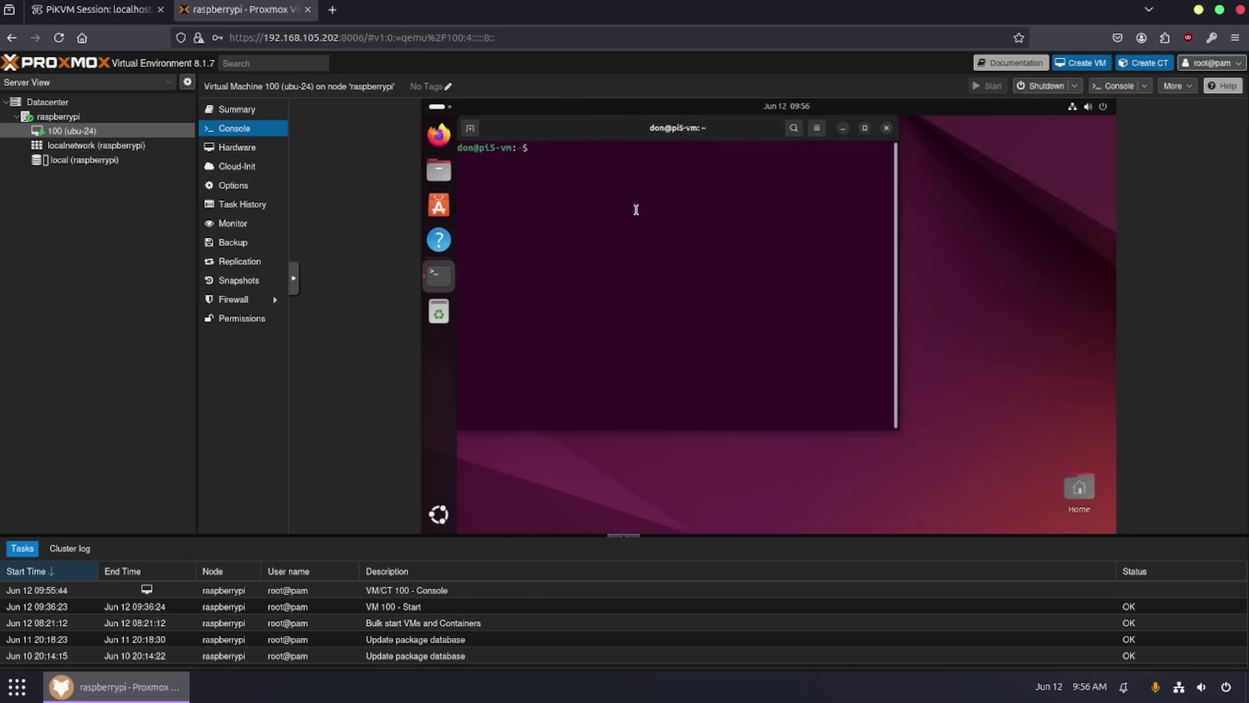
pyautogui.write('sudo hdparm -t /s')
pyautogui.press('BackSpace')
pyautogui.write('dev/s')
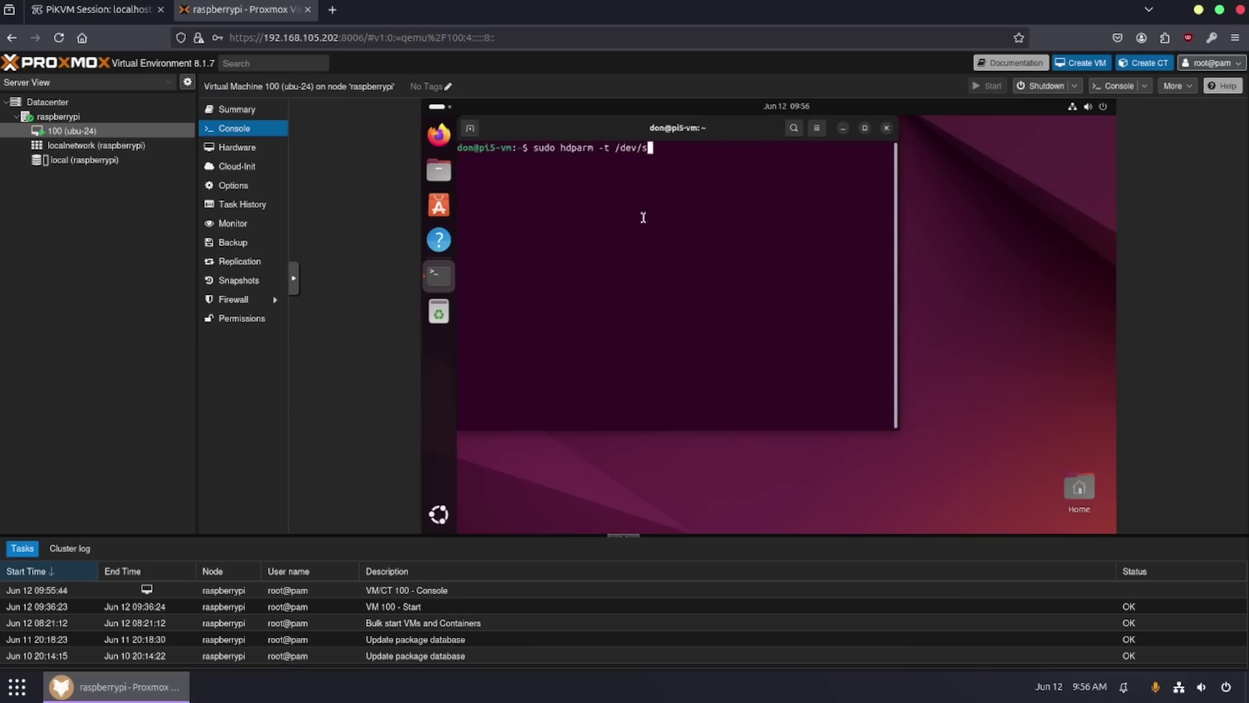
pyautogui.write('da')
pyautogui.press('Return')
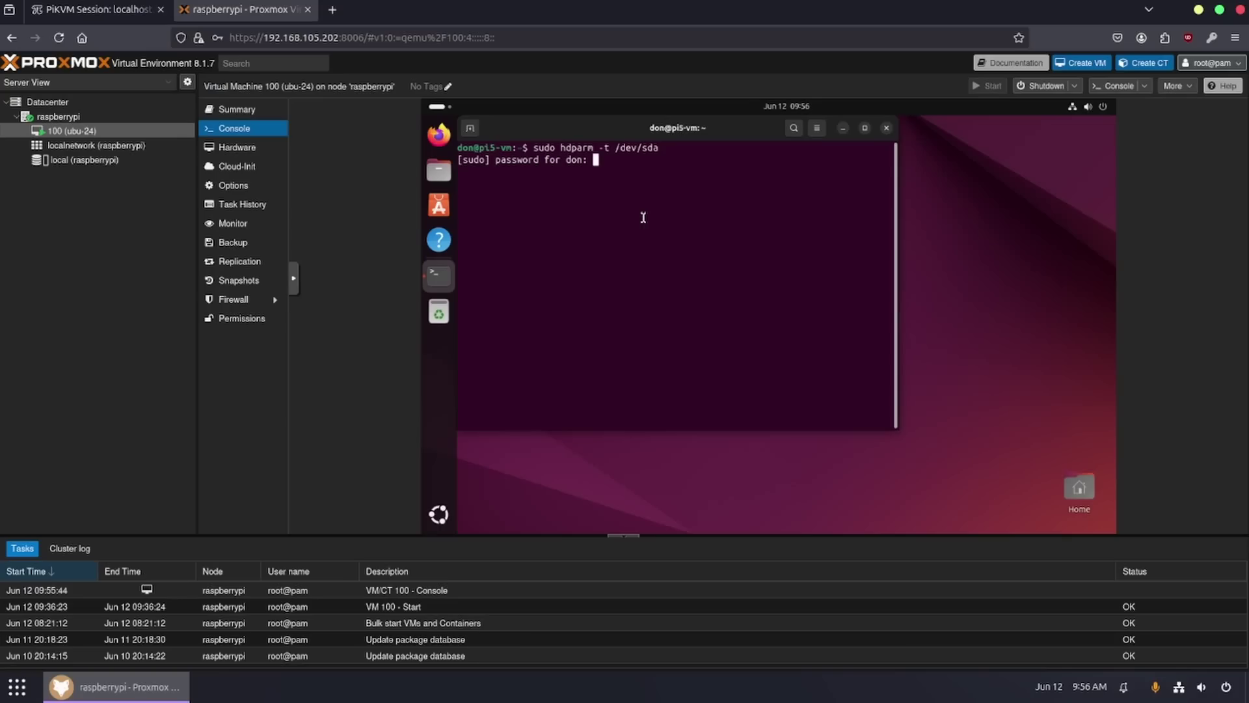
pyautogui.press('Return')
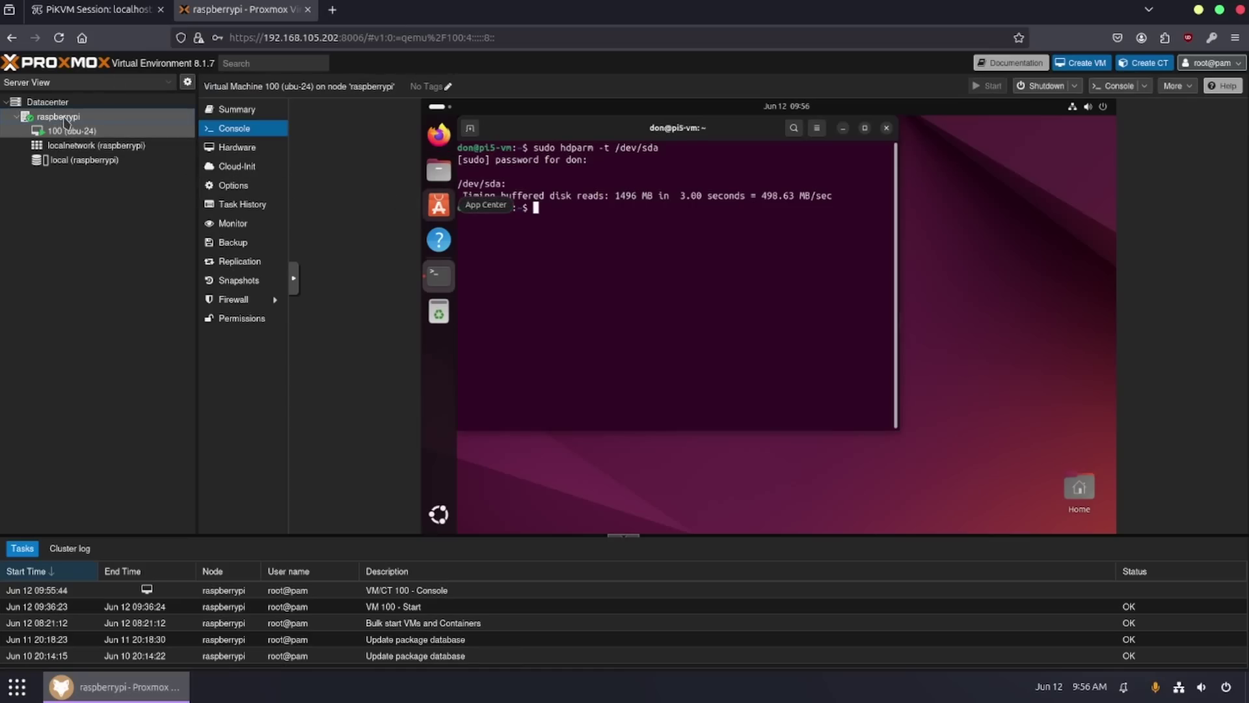
pyautogui.click(65, 118)
# - Run hdparm -t /dev/nvme0n1 in the host shell (712.81 MB/sec), then return to VM 100's console
pyautogui.click(233, 178)
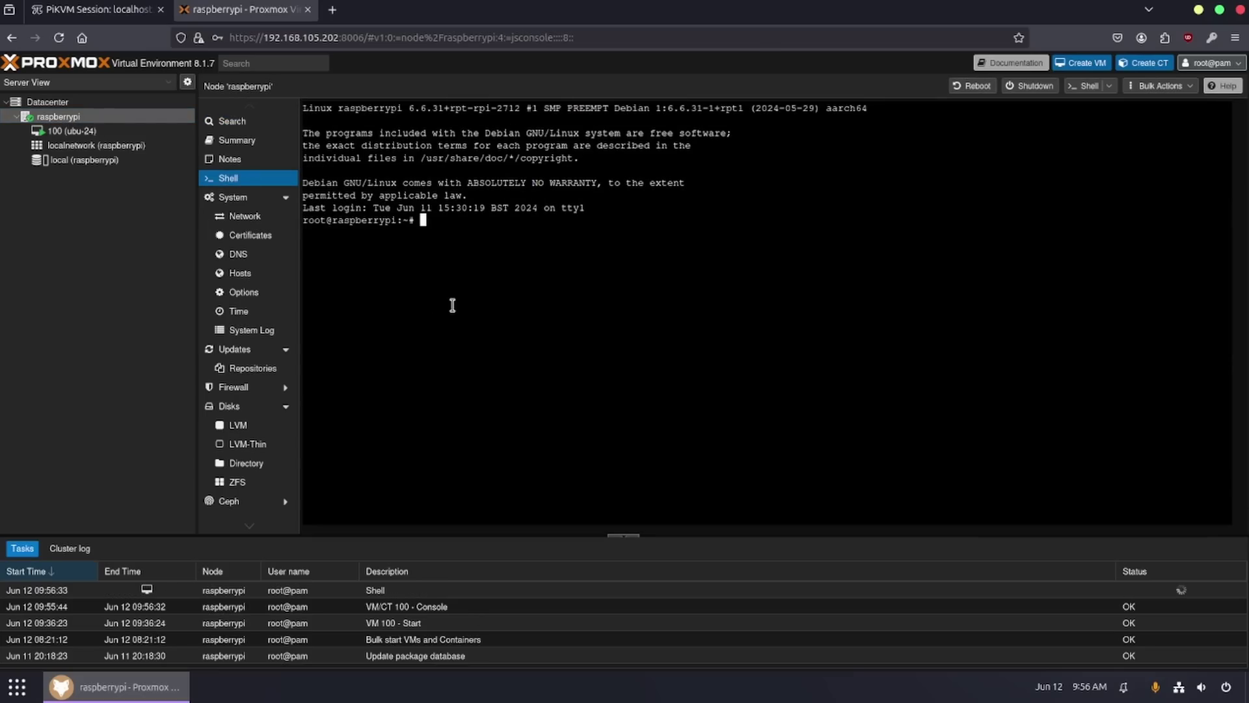
pyautogui.write('hdparm -t /dev/nvme0')
pyautogui.press('Tab')
pyautogui.press('Tab')
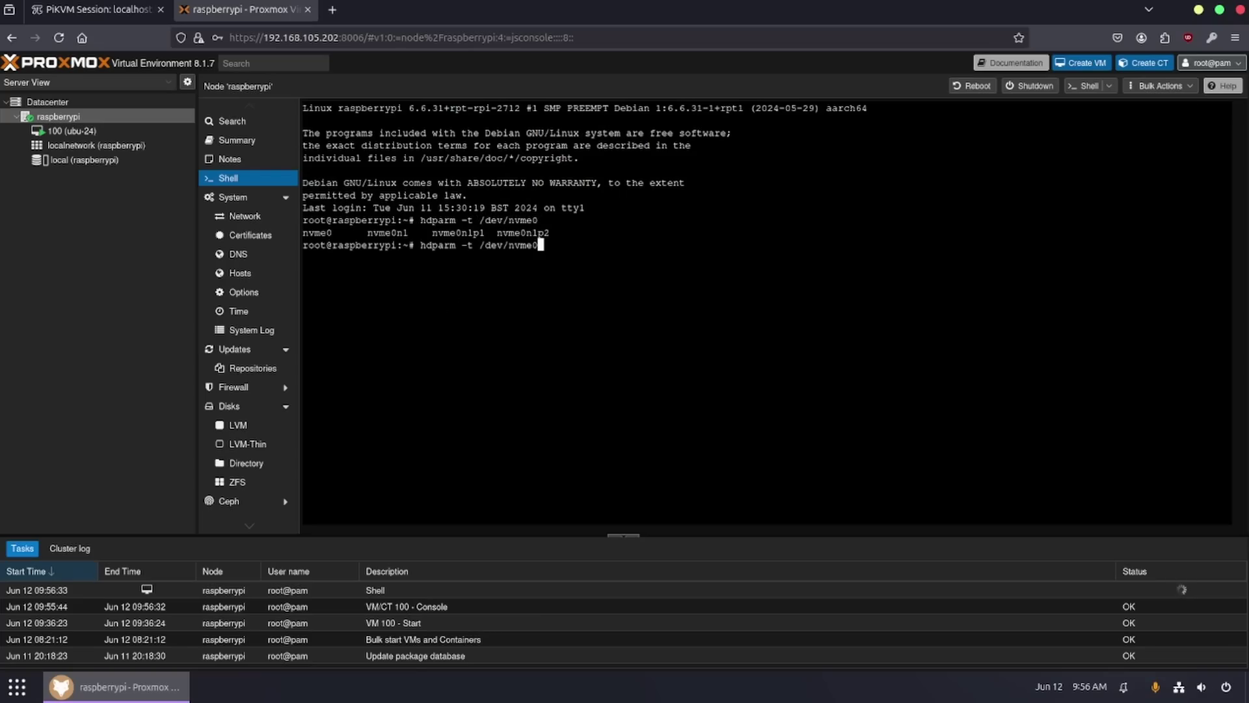
pyautogui.write('n1')
pyautogui.press('Return')
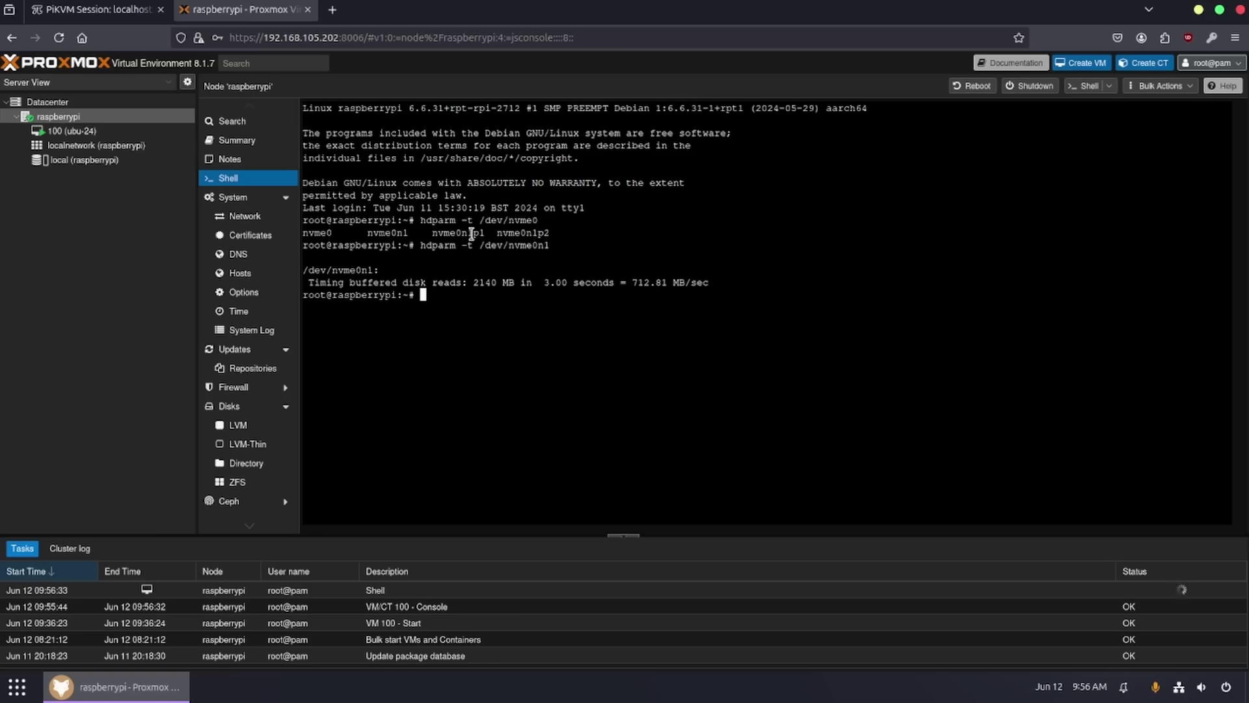
pyautogui.click(69, 131)
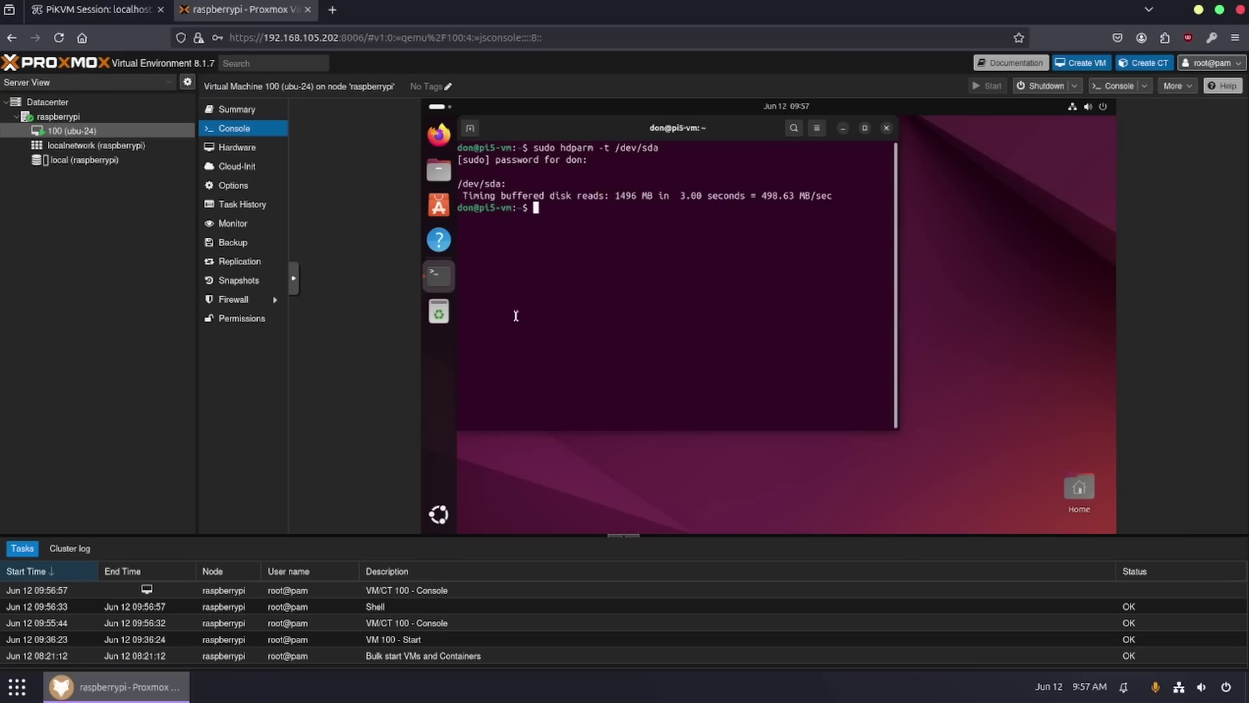
# - Reopen the raspberrypi node's root shell from the Server View tree
pyautogui.click(78, 117)
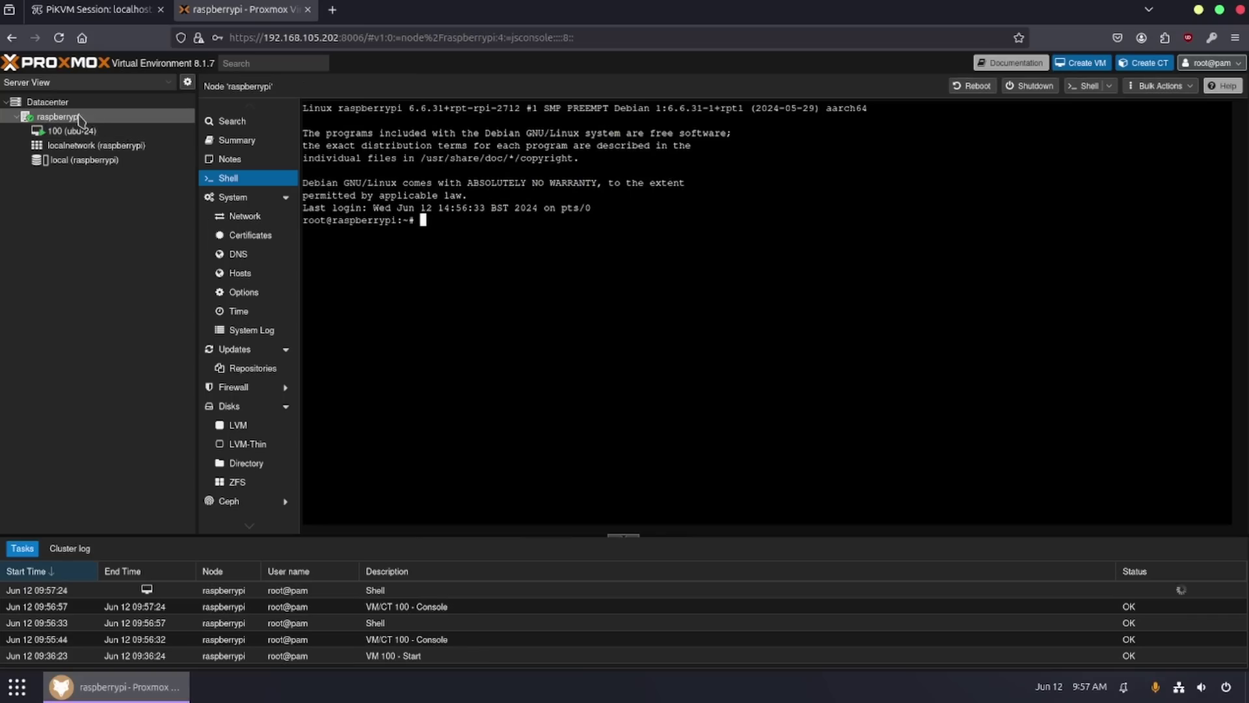